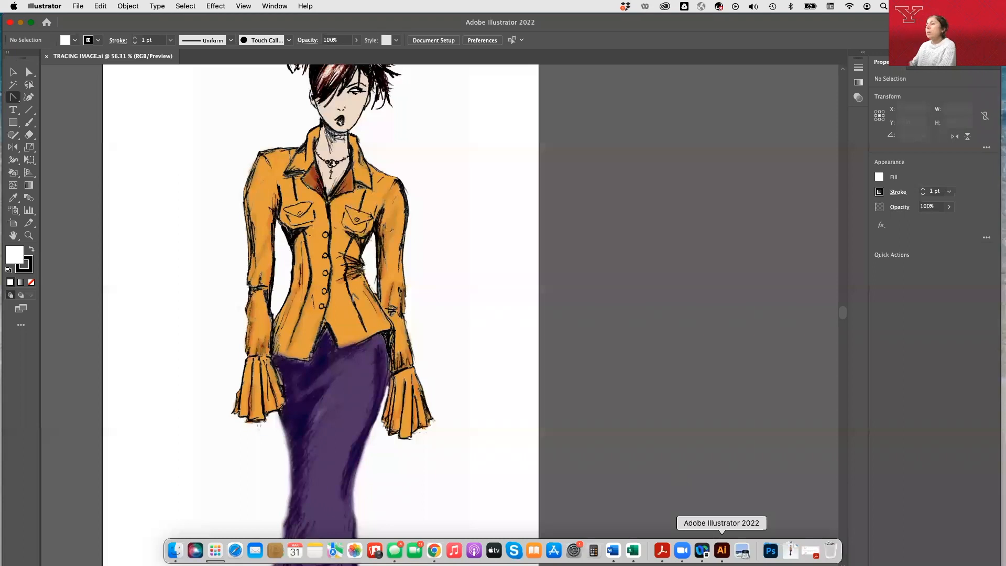
- Bring up the document's layer list beside the artboard and turn Layer 1 with the fashion sketch into a template
scroll(414, 325, "down", 5)
scroll(411, 325, "up", 10)
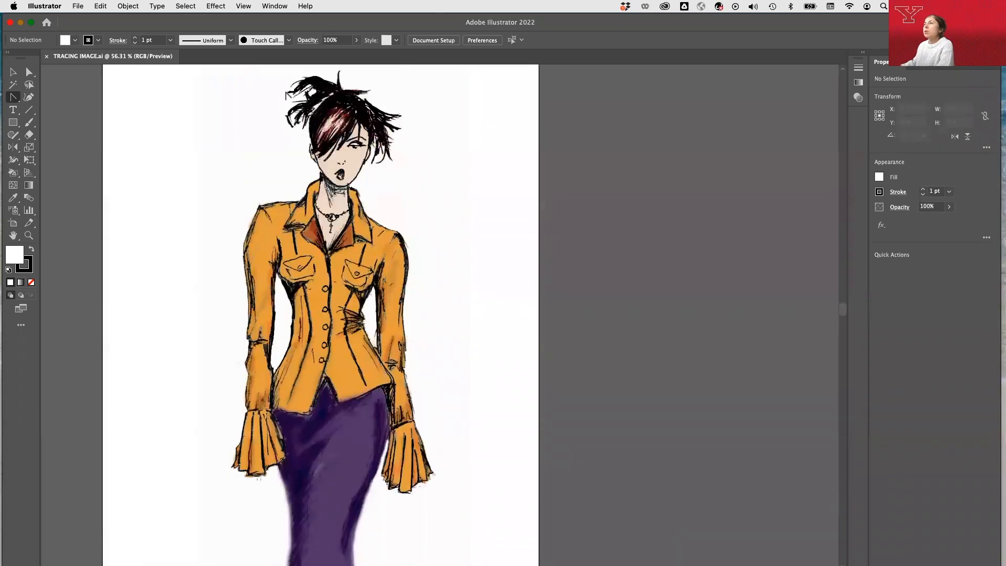
left_click(274, 6)
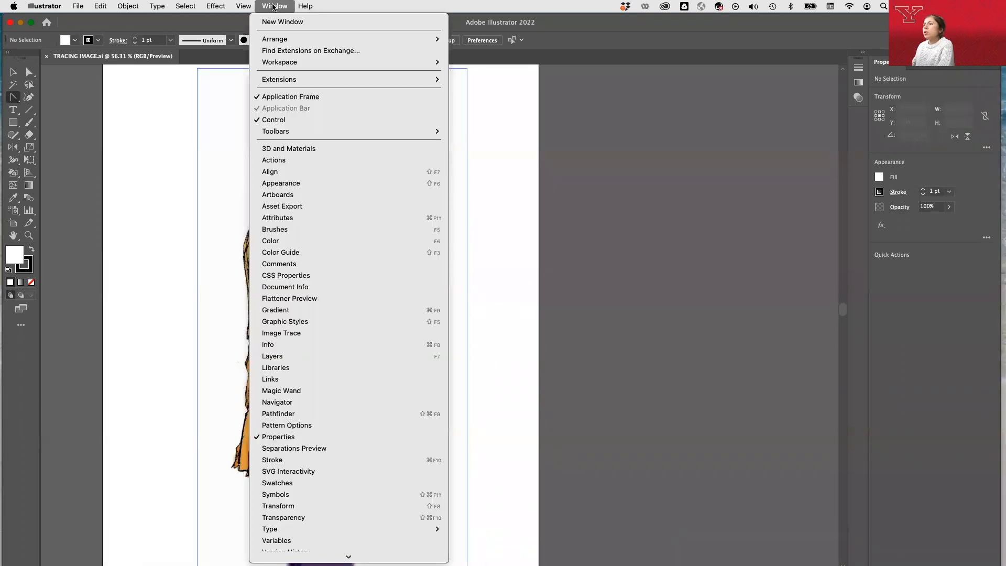
left_click(330, 357)
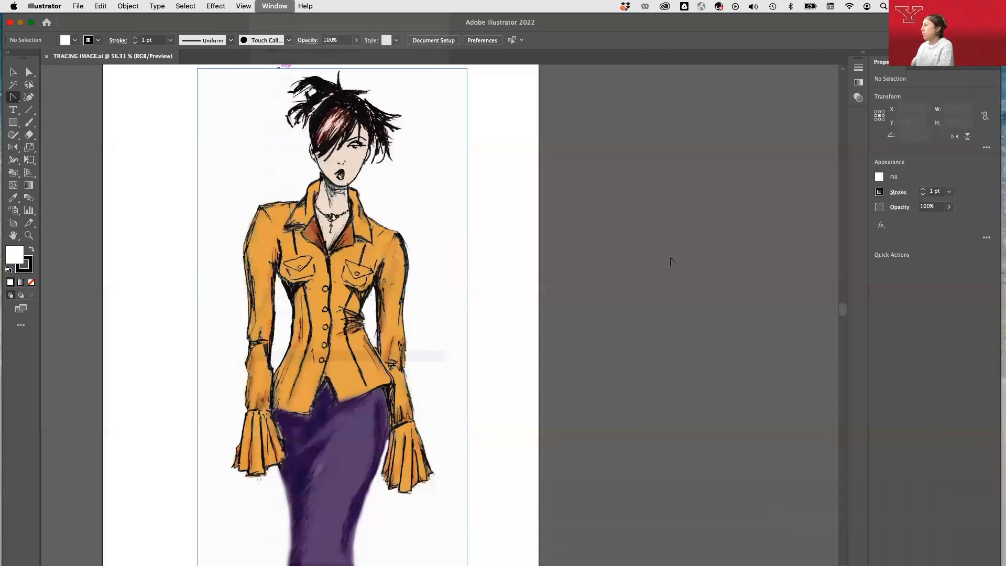
left_click_drag(795, 252, 732, 187)
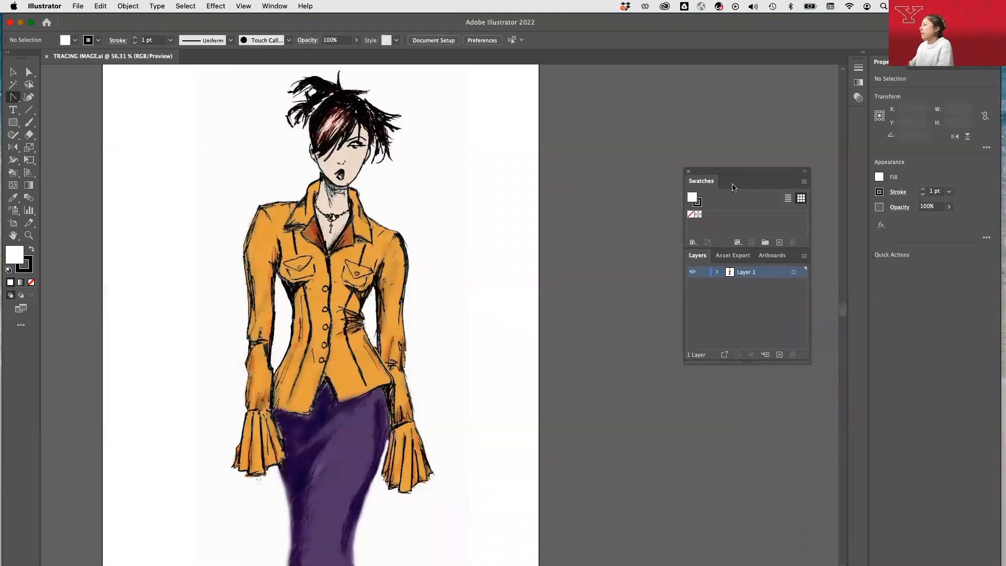
left_click(804, 256)
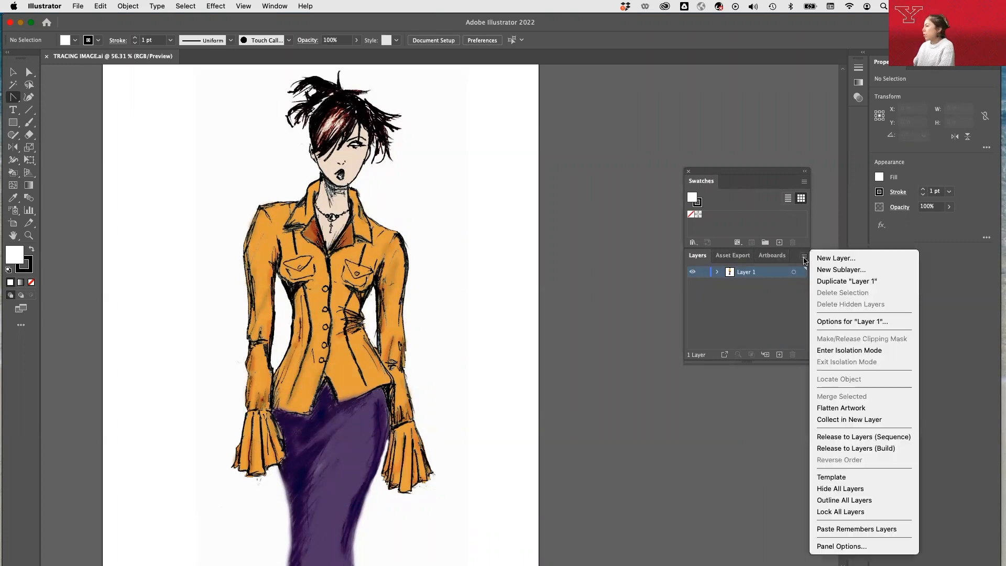
left_click(836, 477)
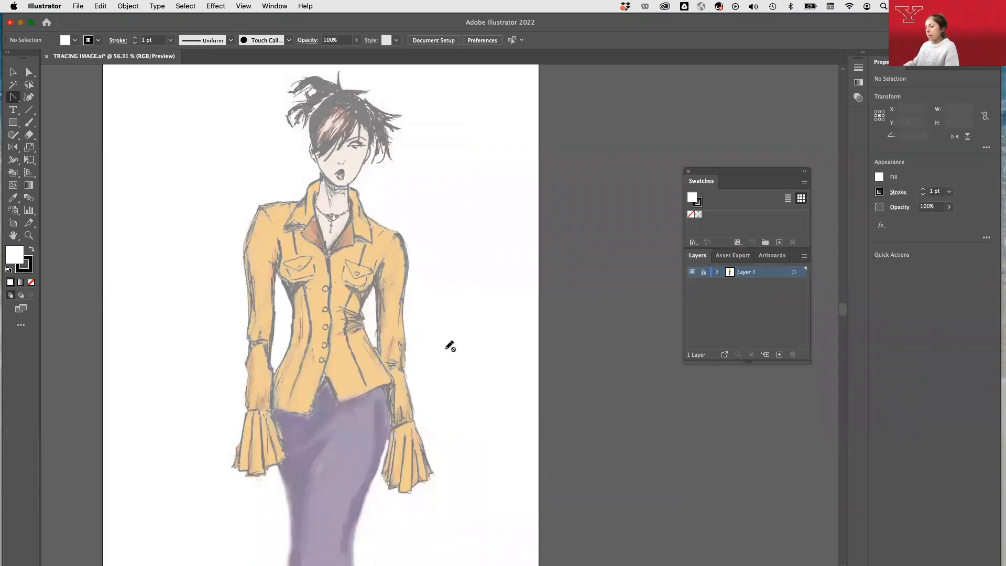
- Add a new layer above the template layer and name it Jacket
key("super+minus")
key("super+minus")
key("super+minus")
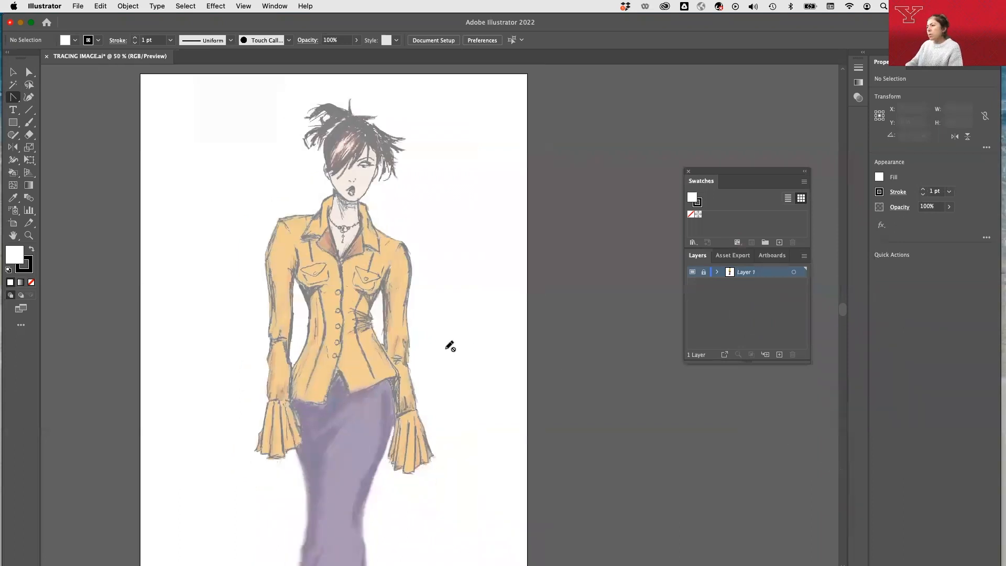
left_click_drag(405, 351, 440, 268)
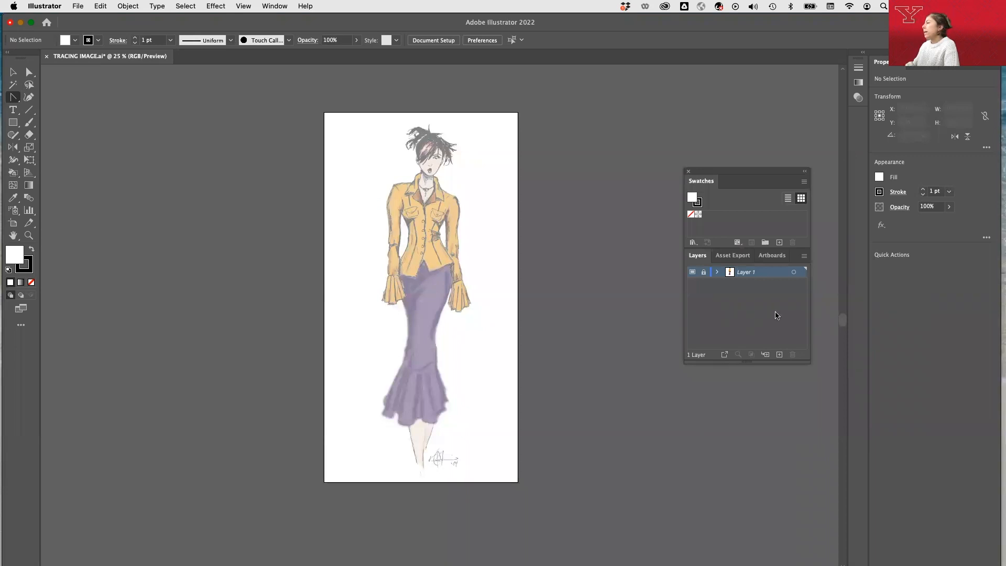
left_click(780, 354)
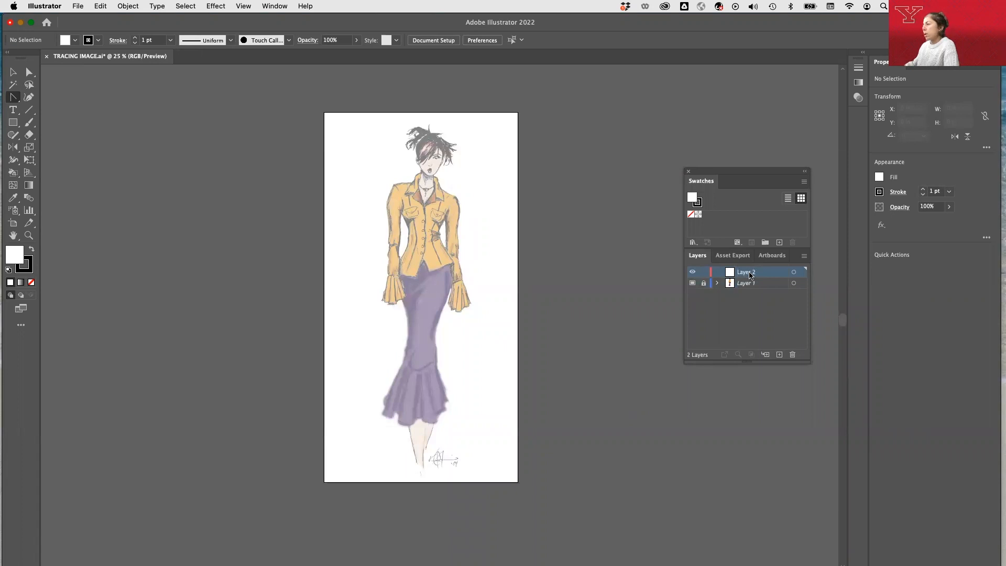
double_click(745, 273)
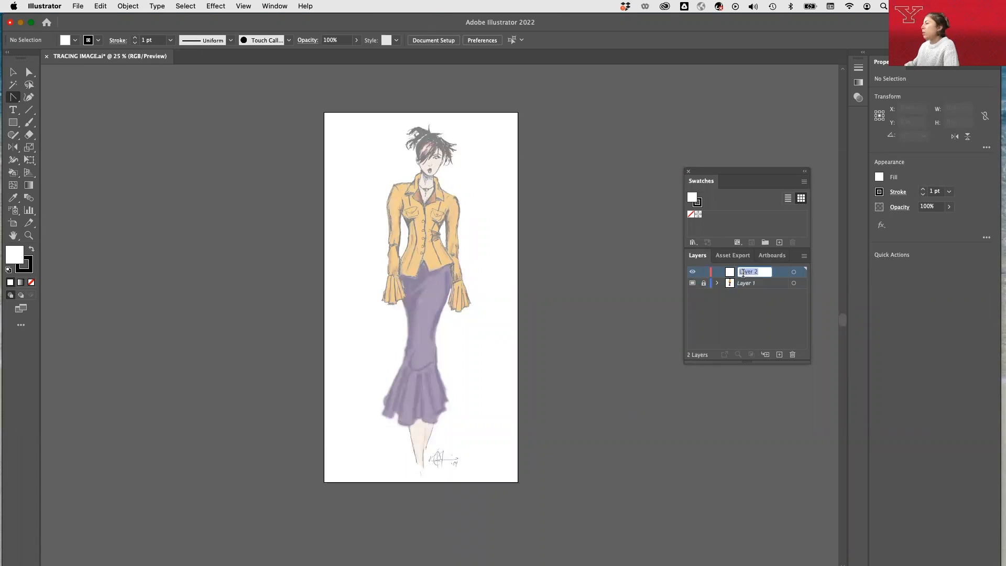
type("Jacket")
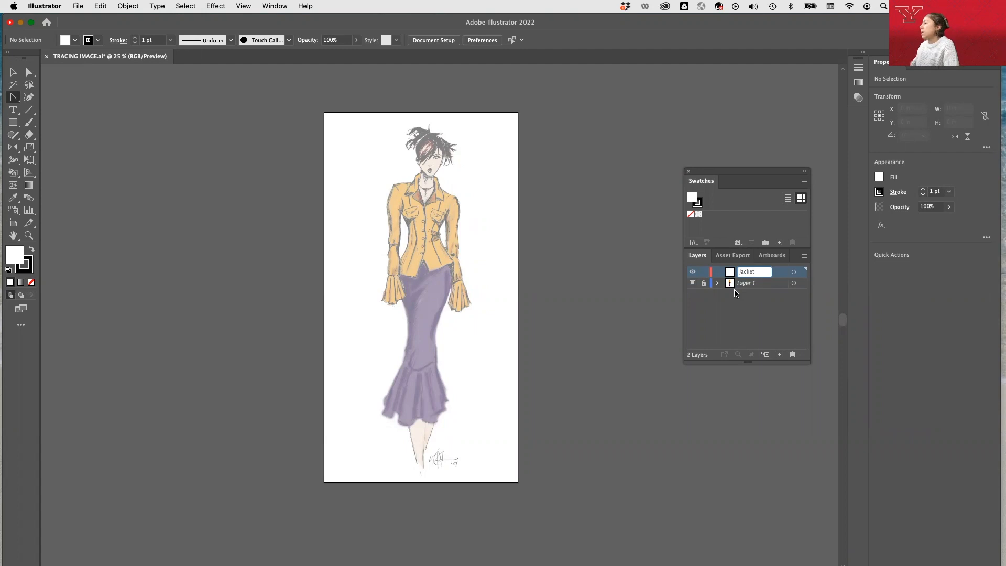
key("Return")
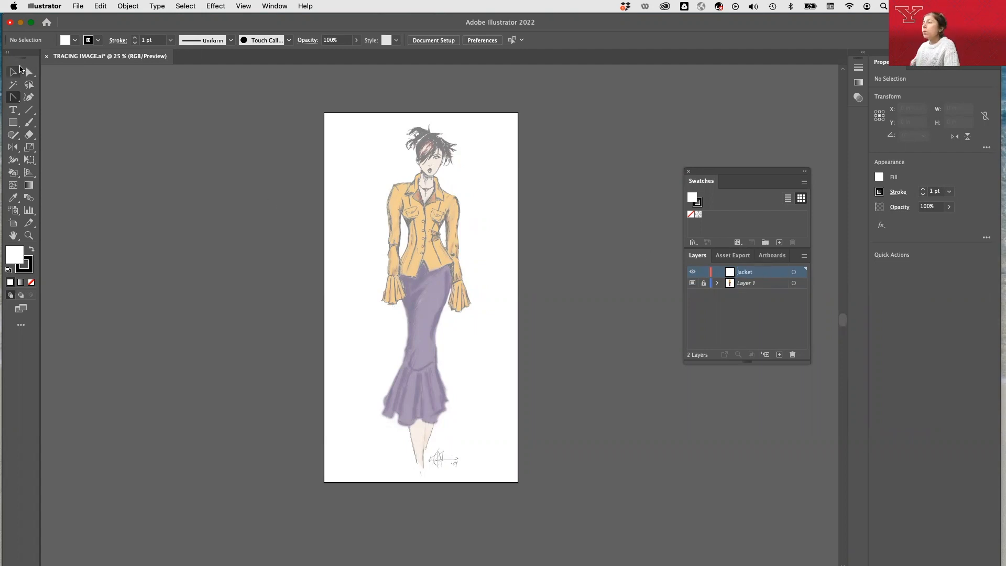
- Switch to the Pen tool and set the fill to none for tracing the jacket
key("super+equal")
key("super+equal")
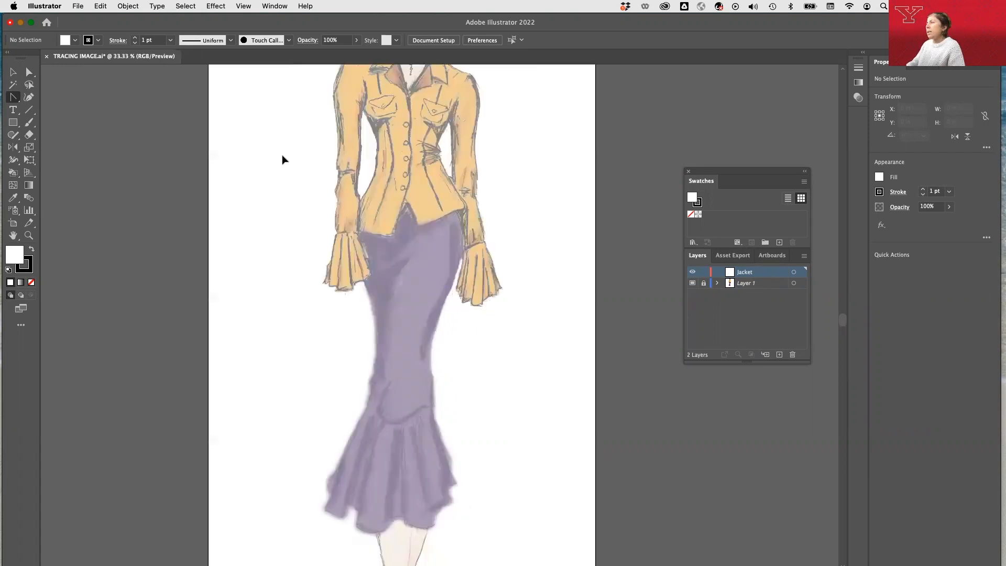
scroll(314, 210, "up", 3)
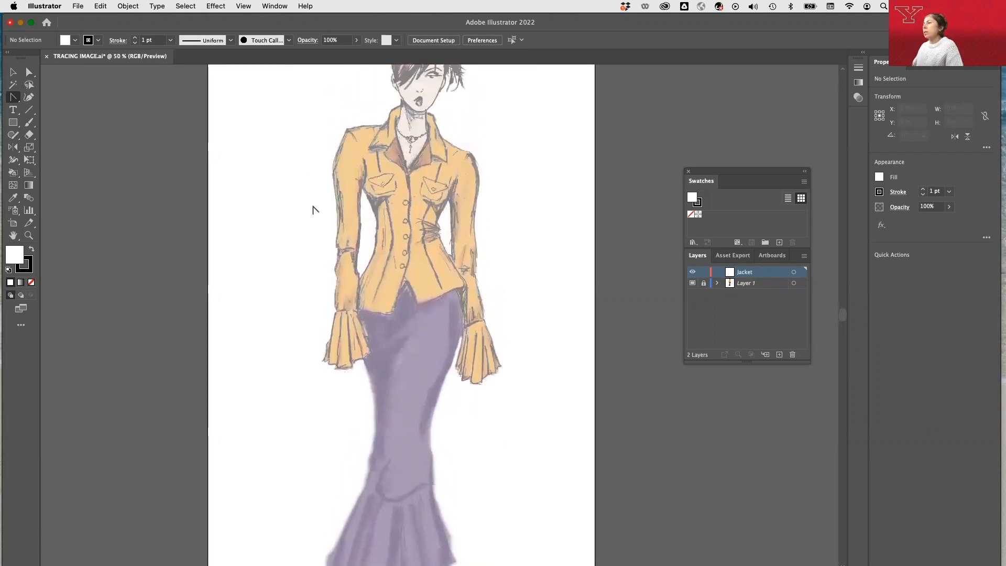
key("super+equal")
key("super+equal")
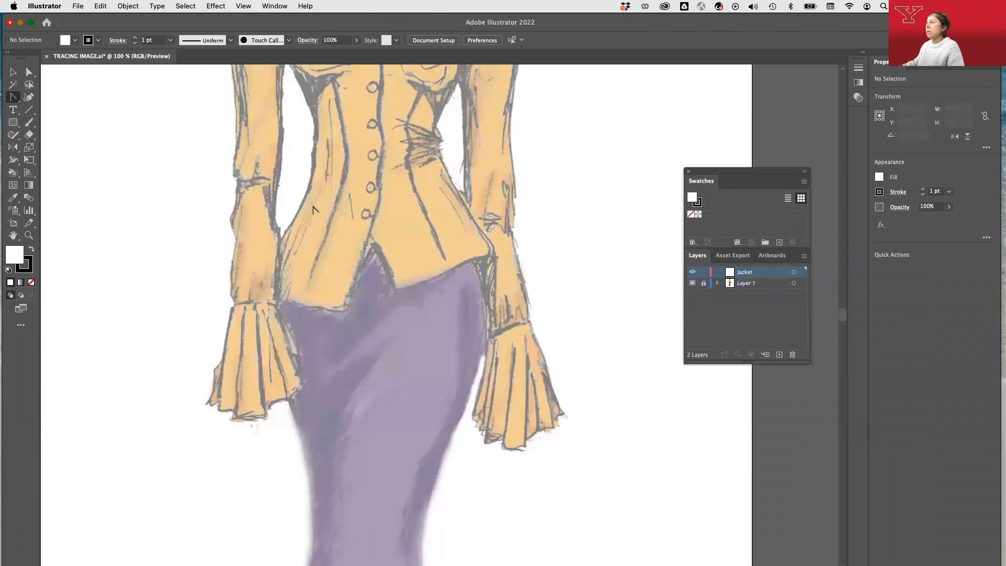
scroll(313, 210, "up", 8)
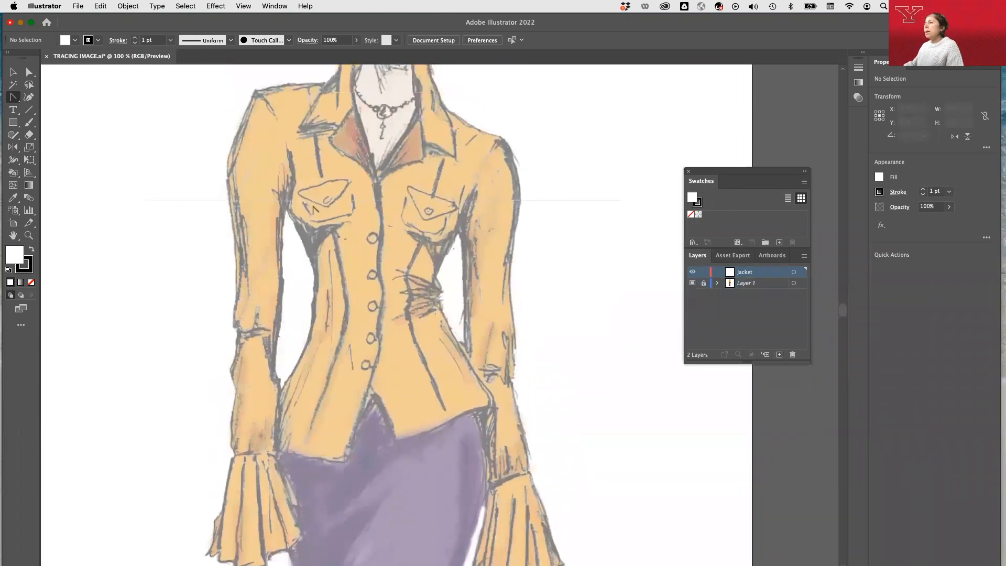
scroll(313, 210, "down", 2)
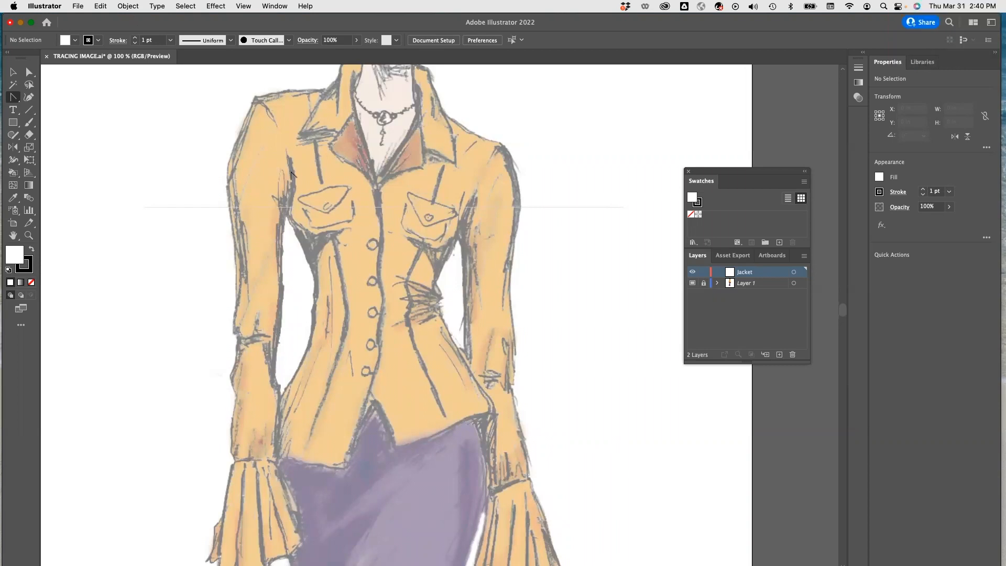
left_click(17, 101)
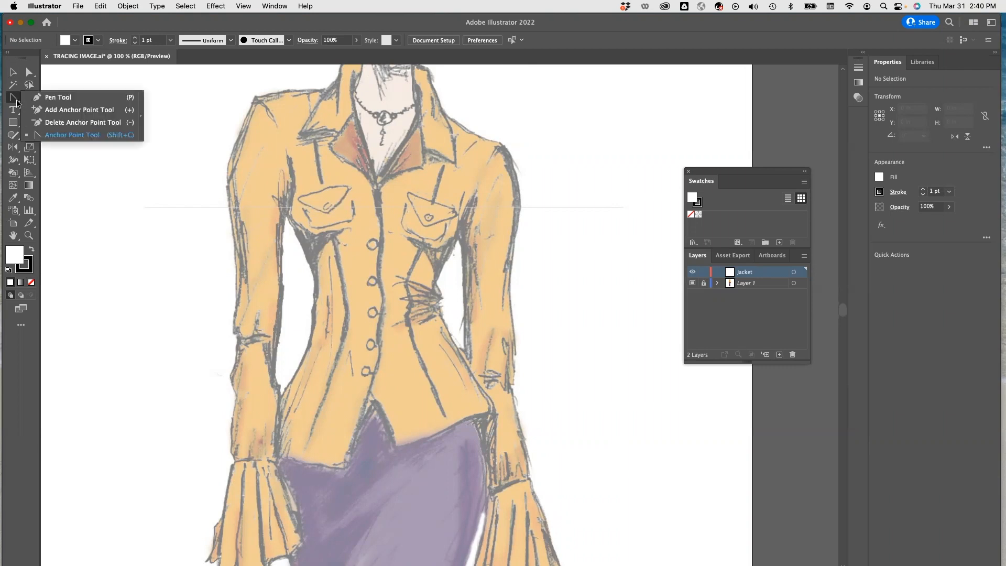
left_click(57, 97)
left_click(74, 40)
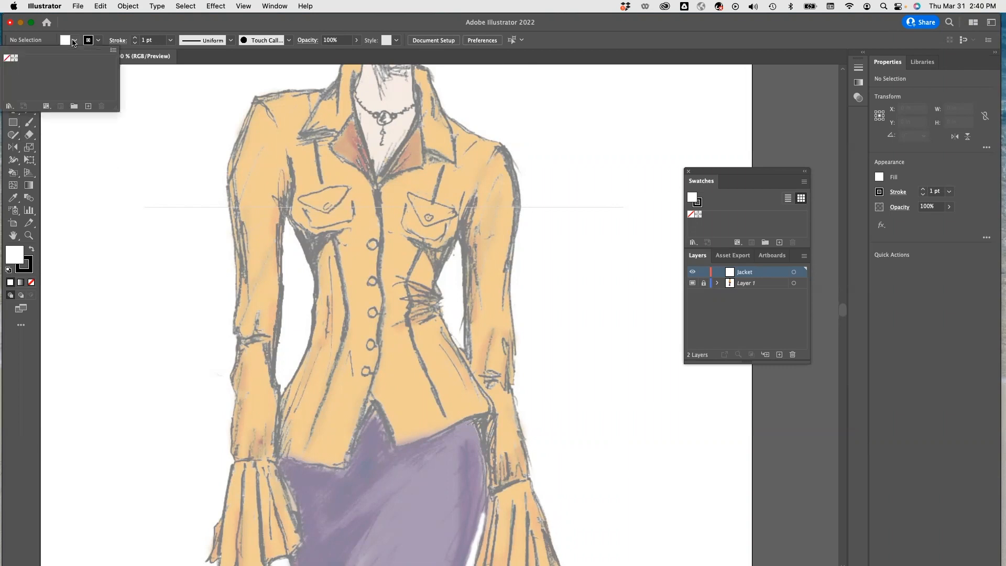
left_click(8, 59)
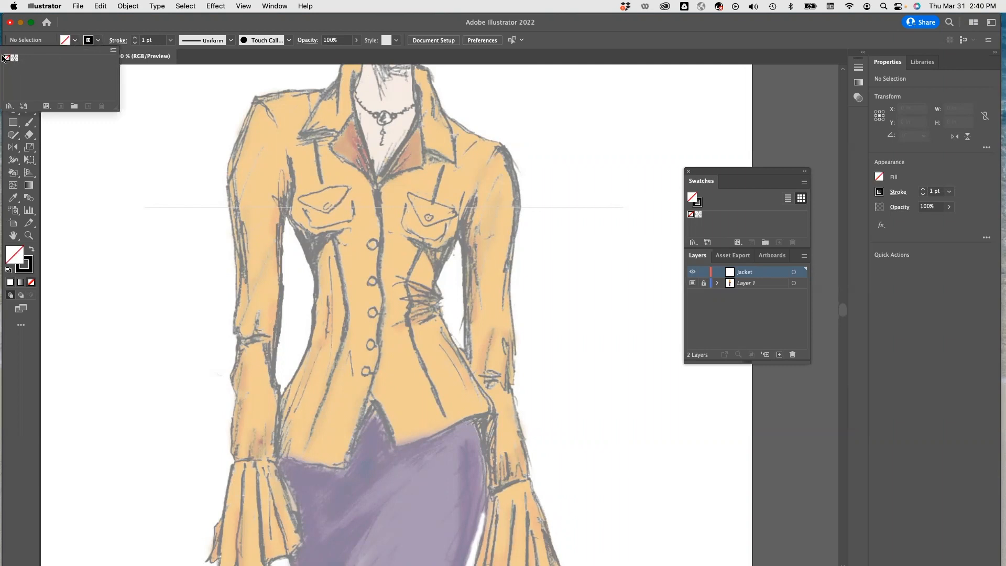
- Set the stroke weight for the tracing lines to 2 pt
left_click(98, 41)
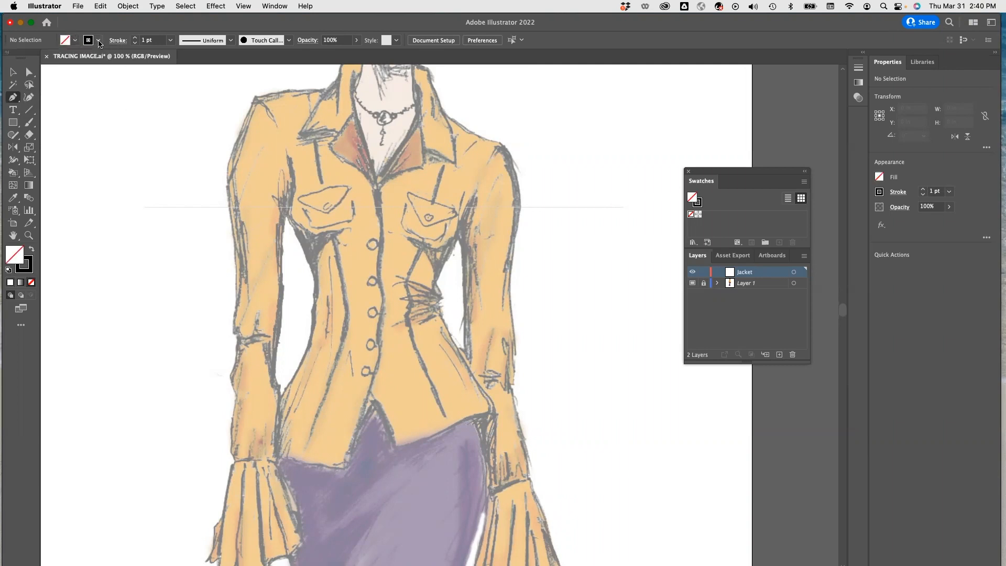
left_click(99, 43)
left_click(100, 43)
left_click(167, 42)
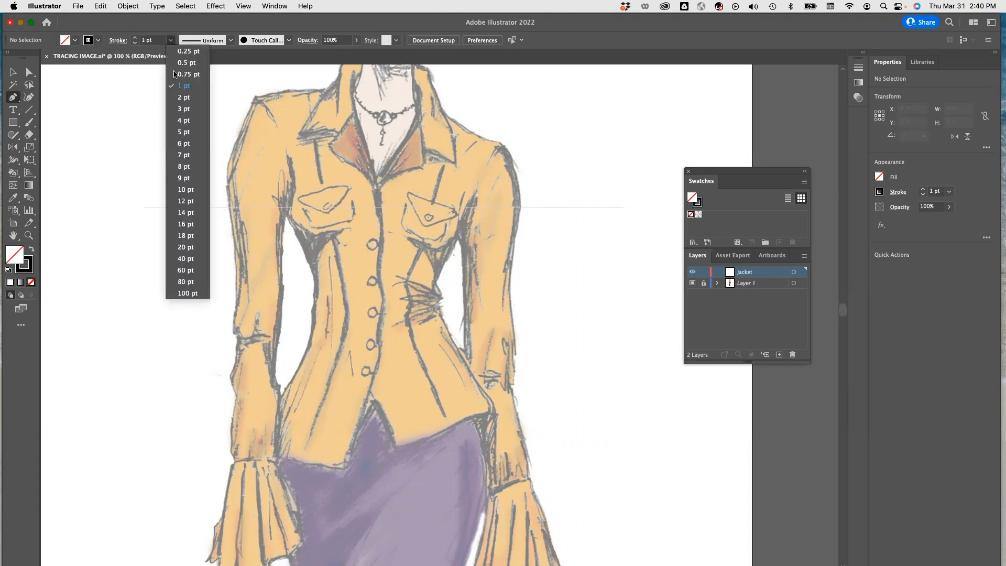
left_click(193, 103)
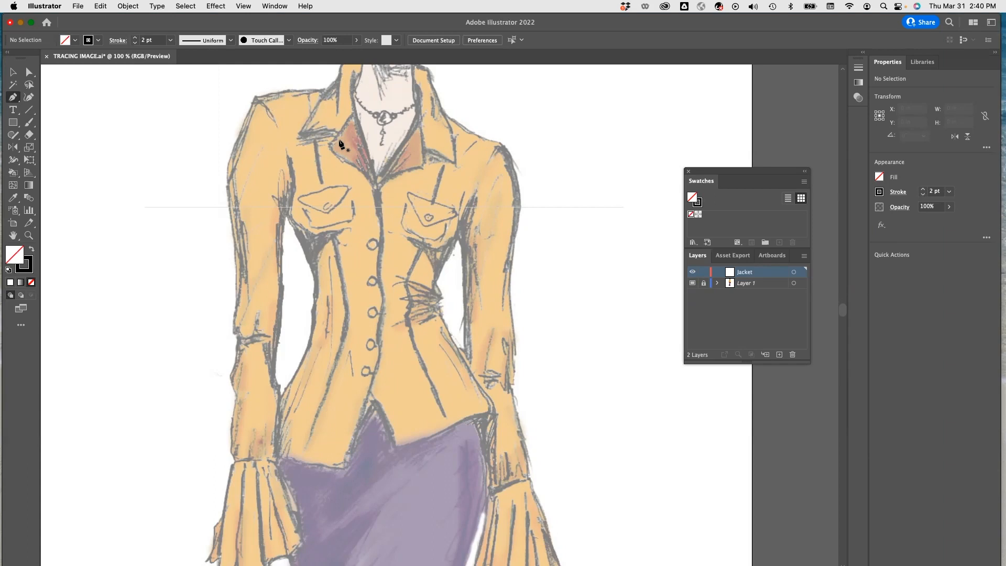
- Trace the jacket's left front with the Pen tool from the shoulder along the neckline, front opening and hem to the lower side corner
scroll(345, 144, "up", 2)
scroll(345, 144, "left", 2)
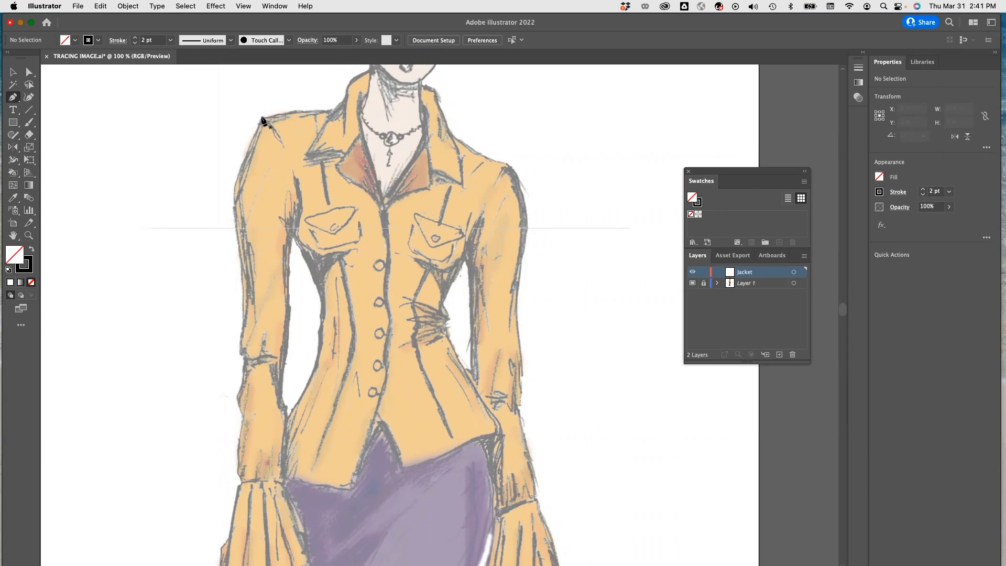
left_click(262, 117)
left_click(355, 104)
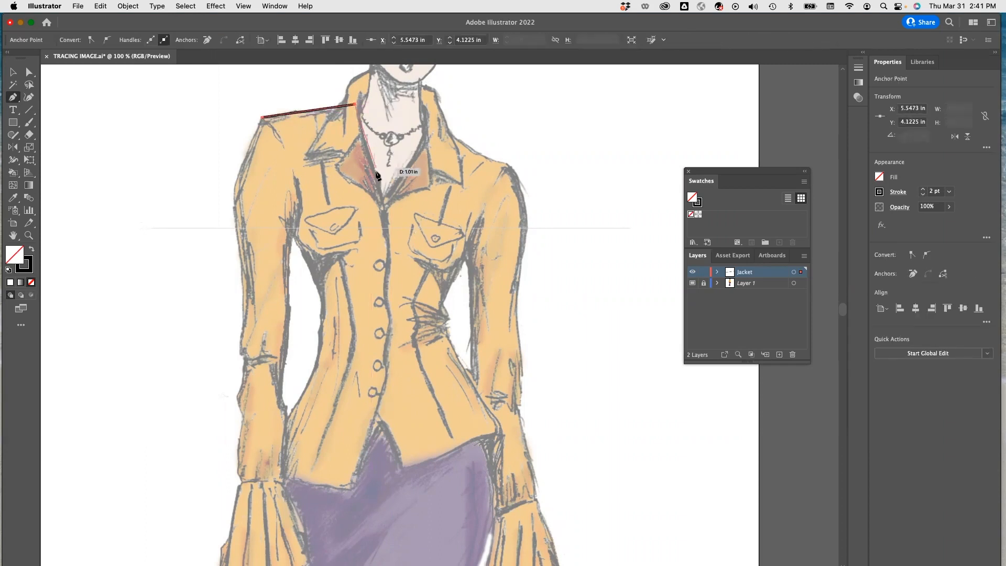
left_click(386, 232)
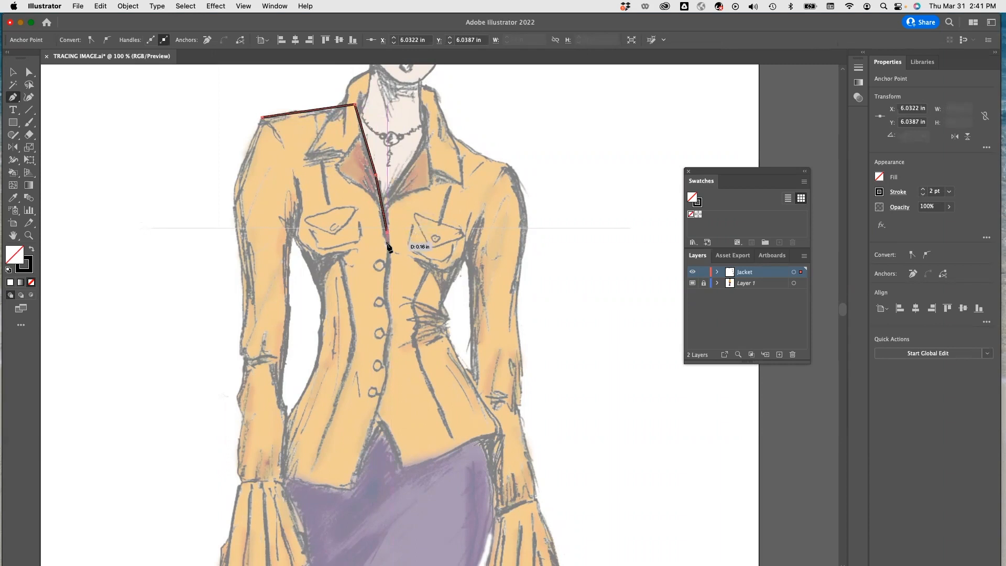
left_click_drag(388, 273, 391, 377)
left_click(378, 403)
left_click(355, 490)
left_click(279, 478)
- Continue the left front outline up the side seam, waist and curved armhole, closing the path at the shoulder point
left_click(285, 433, "super")
left_click(286, 434)
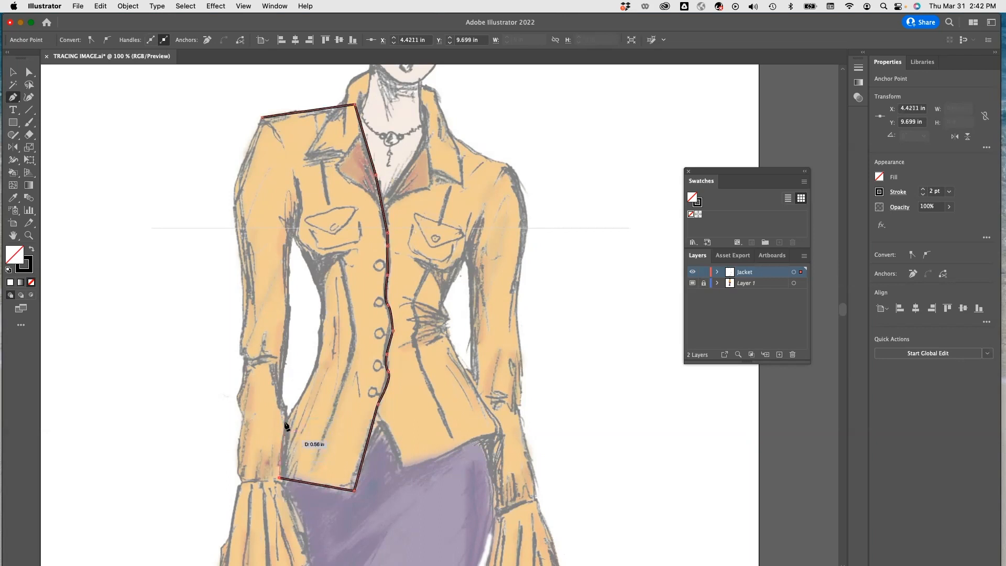
left_click(284, 418)
left_click(308, 387)
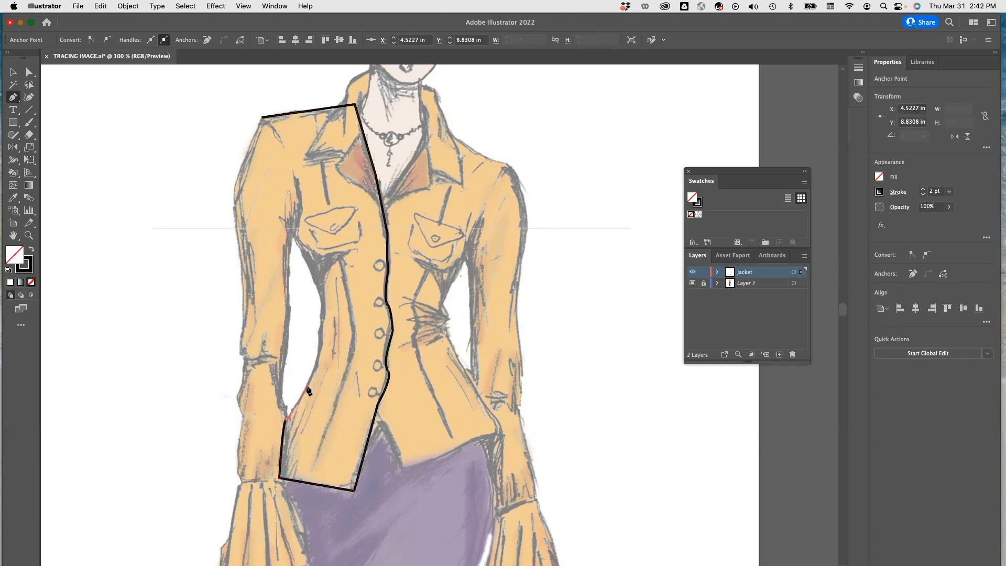
left_click(320, 345)
left_click_drag(319, 345, 314, 276)
left_click_drag(294, 235, 286, 207)
left_click(300, 201)
left_click_drag(262, 116, 235, 104)
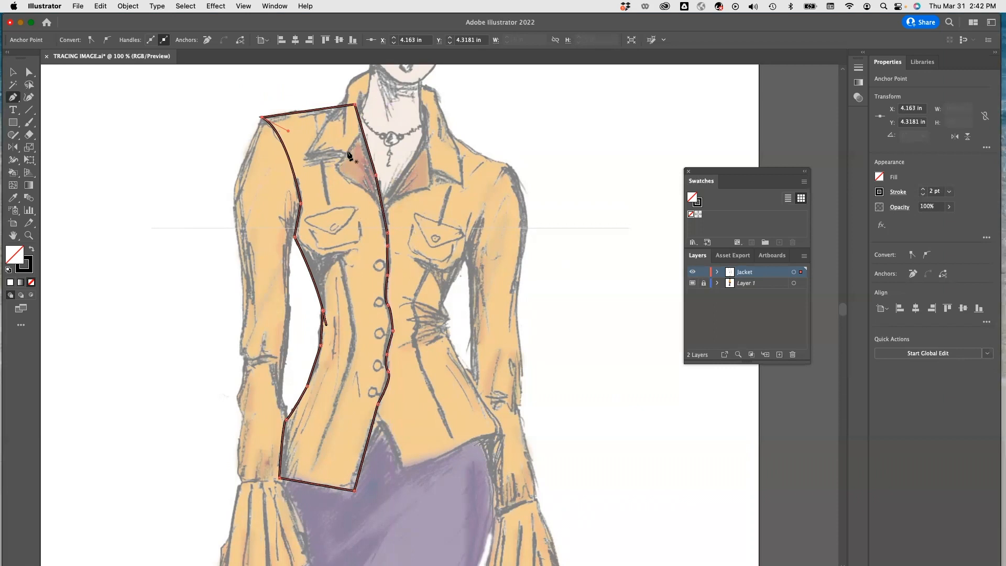
- Start the right front outline at the base of the neckline, tracing up the neckline, along the shoulder and down the curved armhole
left_click(384, 201)
left_click(384, 202)
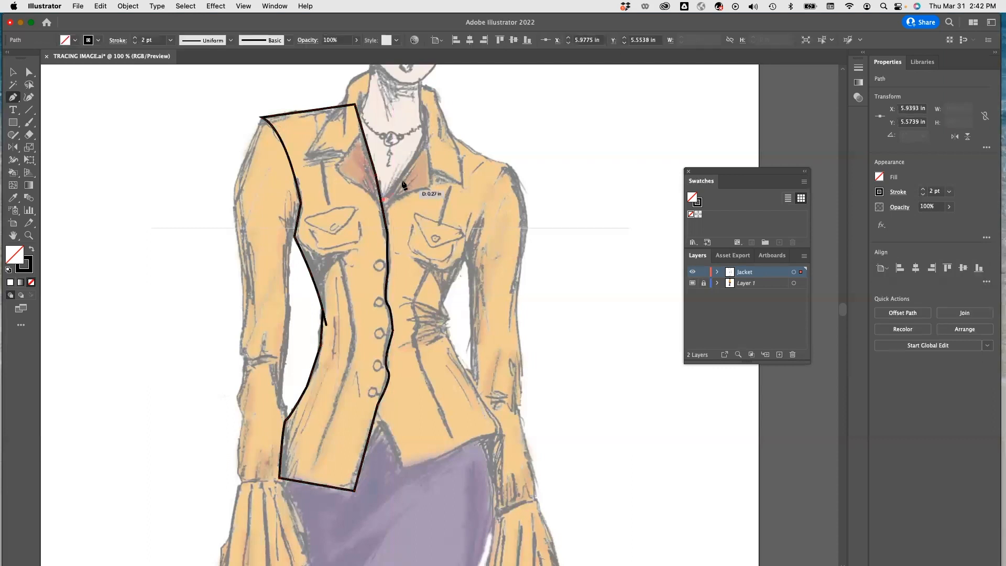
left_click(439, 121)
left_click_drag(504, 167, 540, 167)
left_click(506, 164)
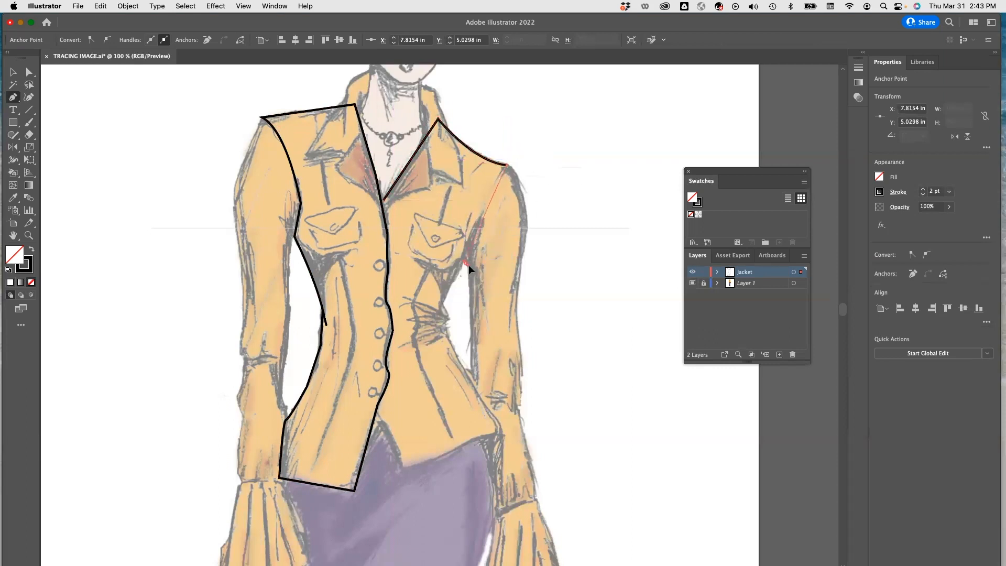
left_click_drag(465, 261, 467, 315)
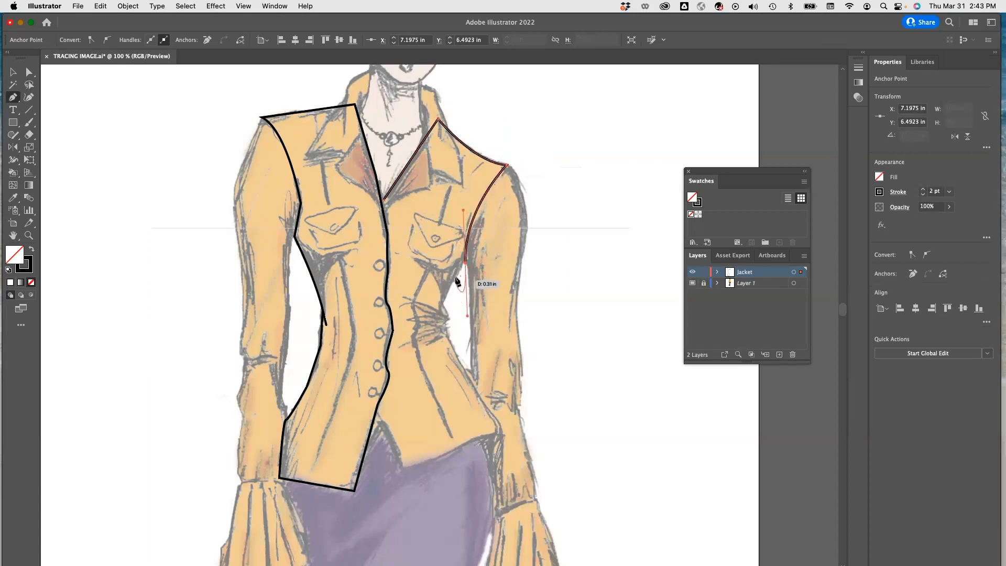
left_click(465, 263)
- Continue the right front outline from the underarm through the gathered waist folds and down the side seam to the hem corner
left_click(443, 302)
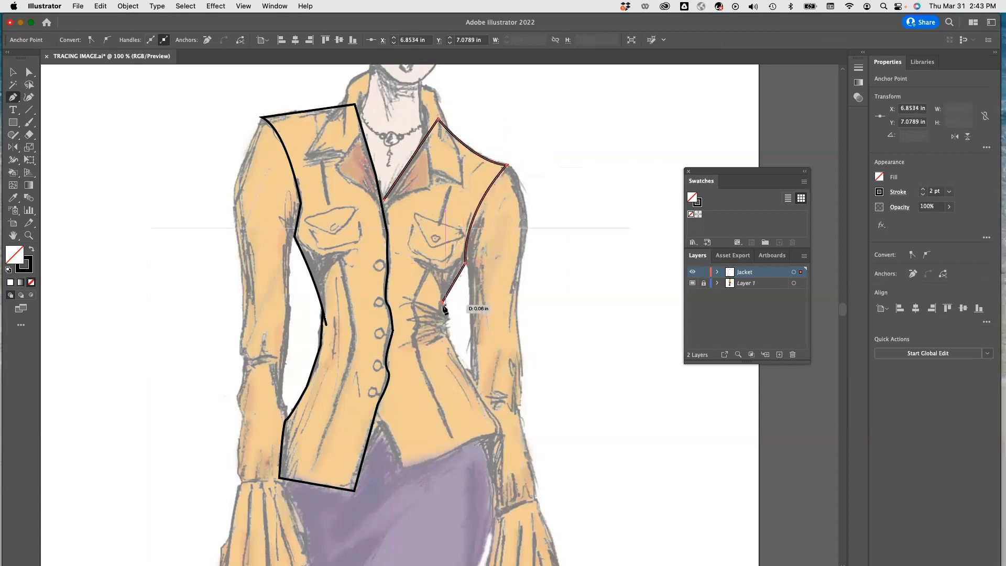
left_click_drag(447, 313, 451, 322)
left_click(450, 320)
left_click(443, 324)
left_click(448, 329)
left_click(450, 337)
scroll(458, 349, "down", 2)
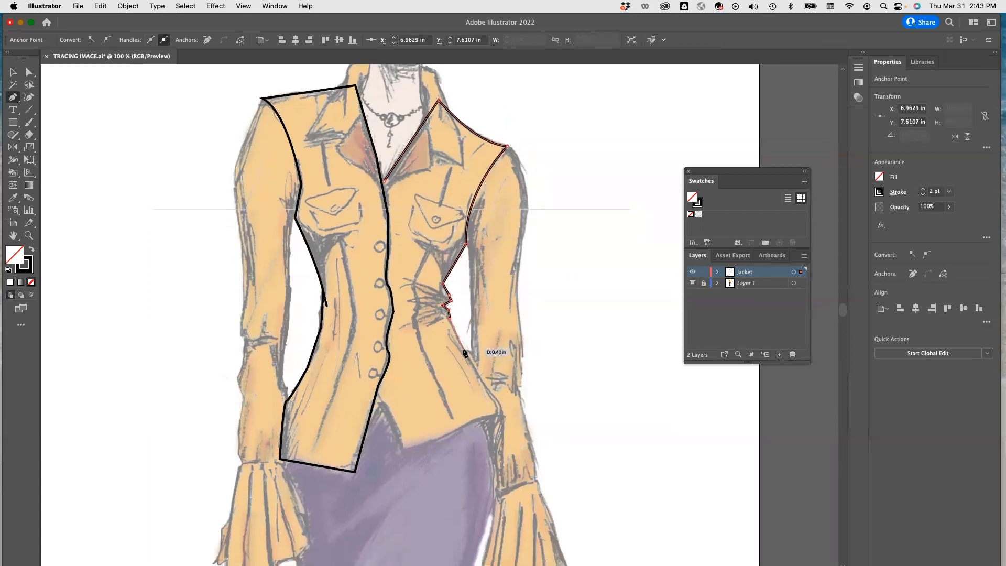
left_click(500, 412)
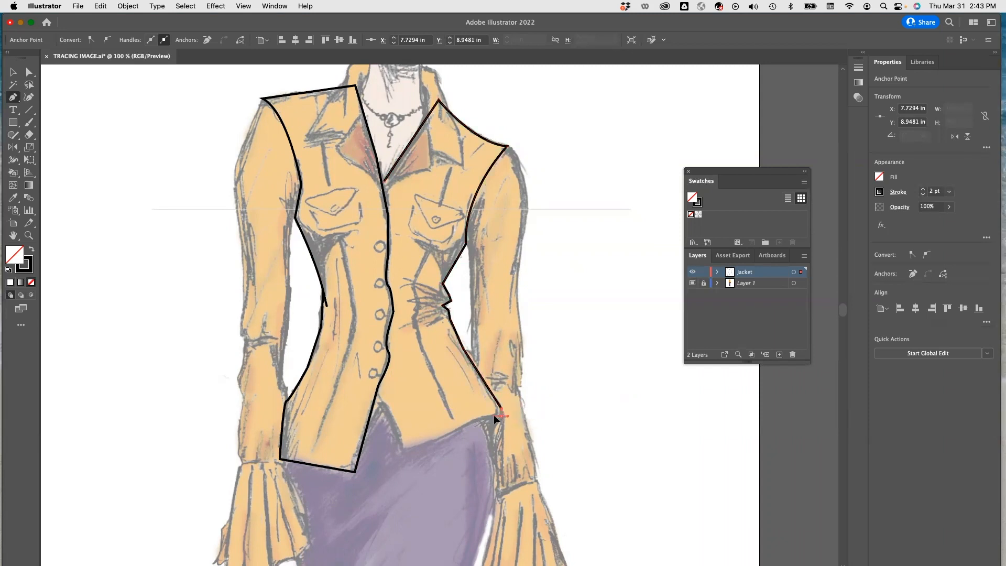
- Continue the right front outline from the side corner along the hem to its point, then up to the front opening
left_click(499, 416)
left_click_drag(441, 437, 406, 452)
left_click(402, 449)
left_click(378, 394)
- Trace the right front's wavy opening edge up past the buttons and close the path at the base of the neckline
left_click(388, 366)
left_click(390, 351)
left_click(391, 346)
left_click(395, 315)
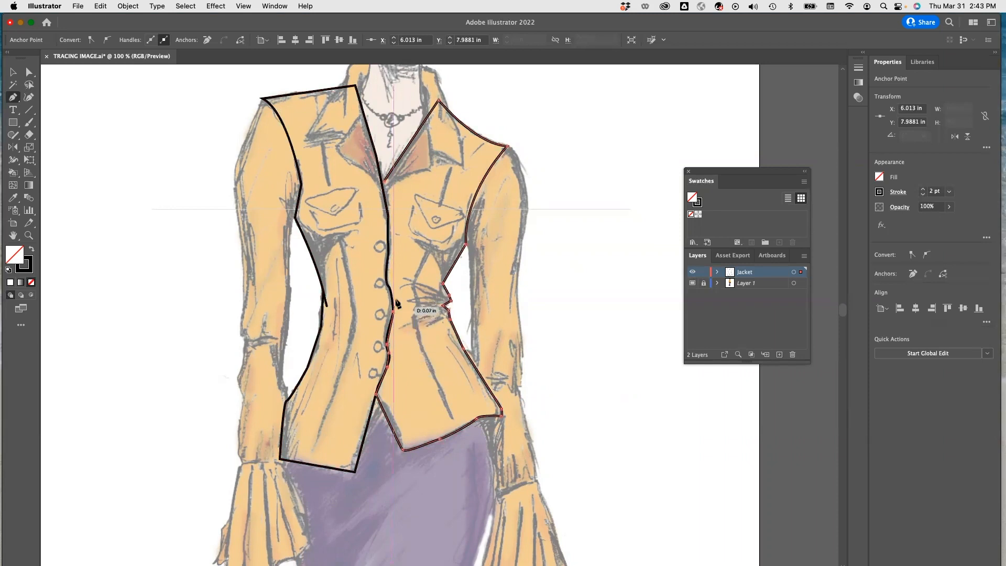
left_click(389, 285)
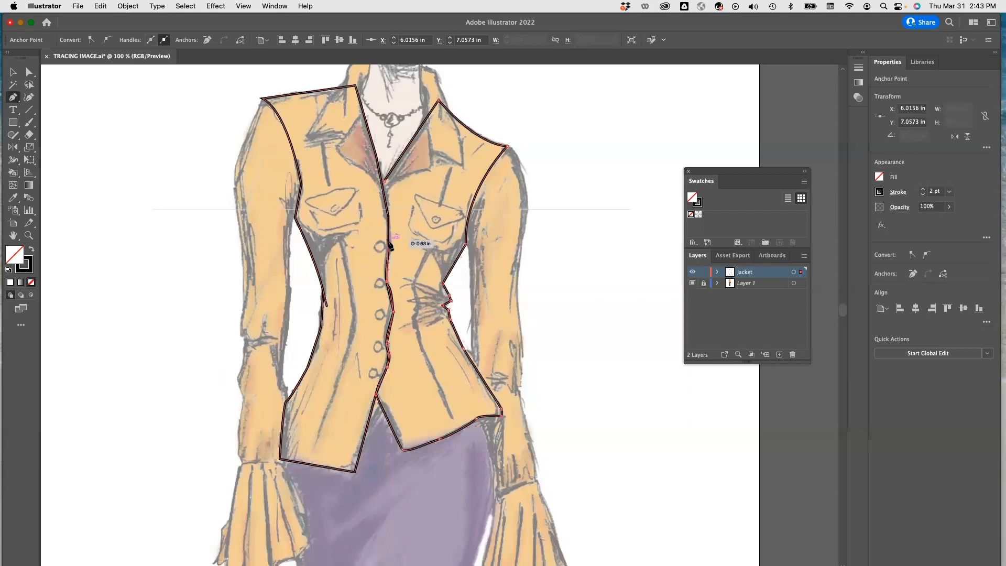
left_click(391, 244)
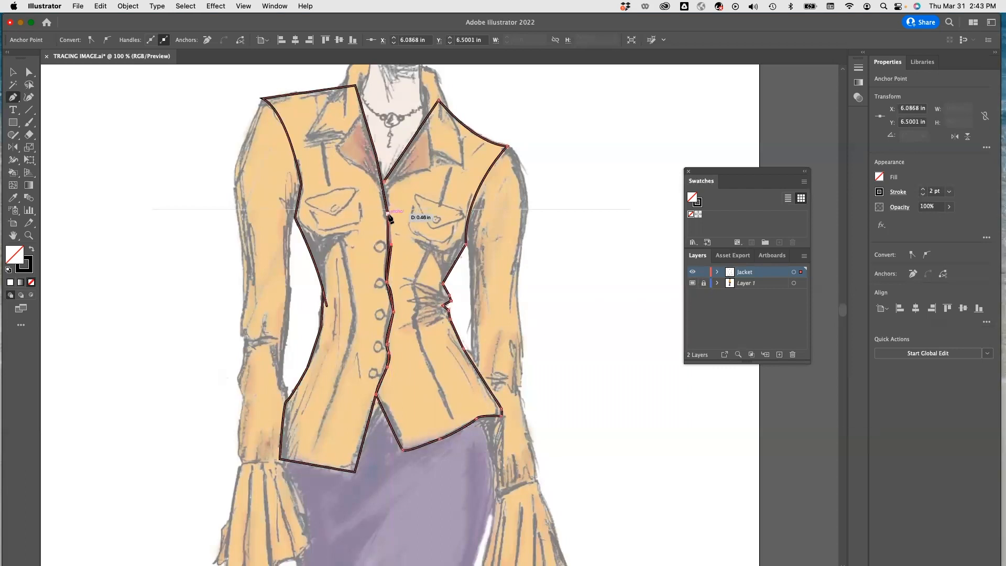
left_click(388, 214)
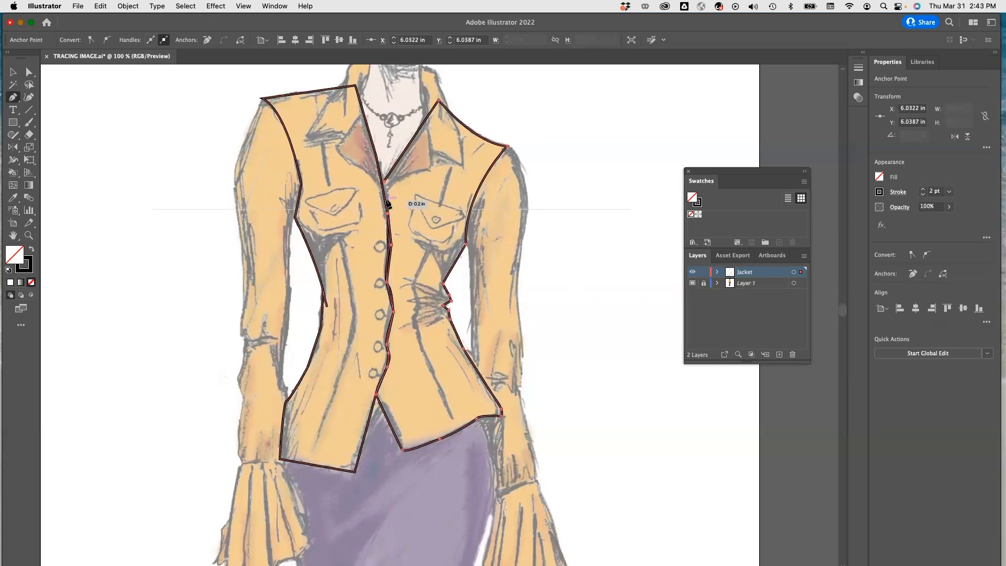
left_click(385, 183)
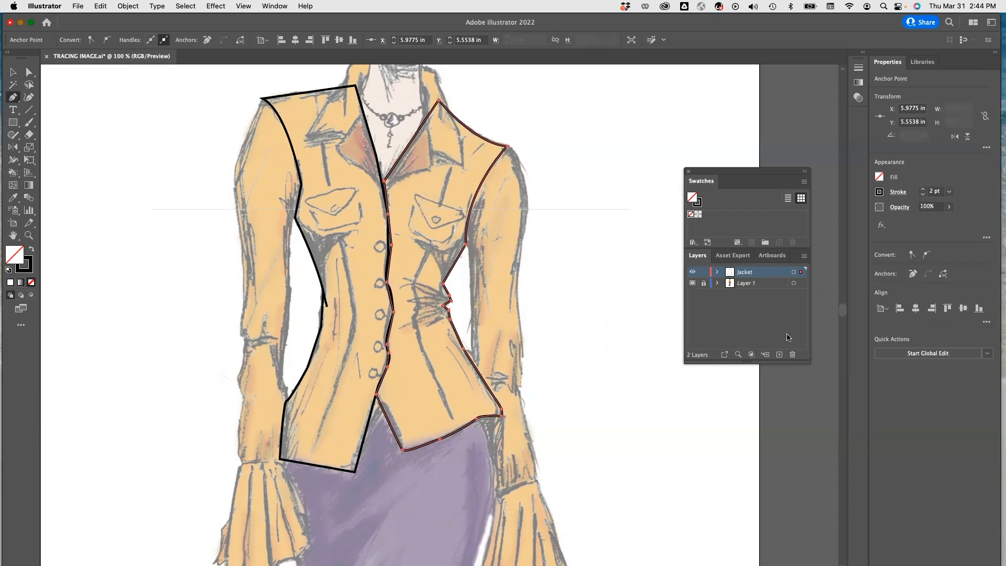
- Add a new layer named "Right sleeve"
left_click(778, 356)
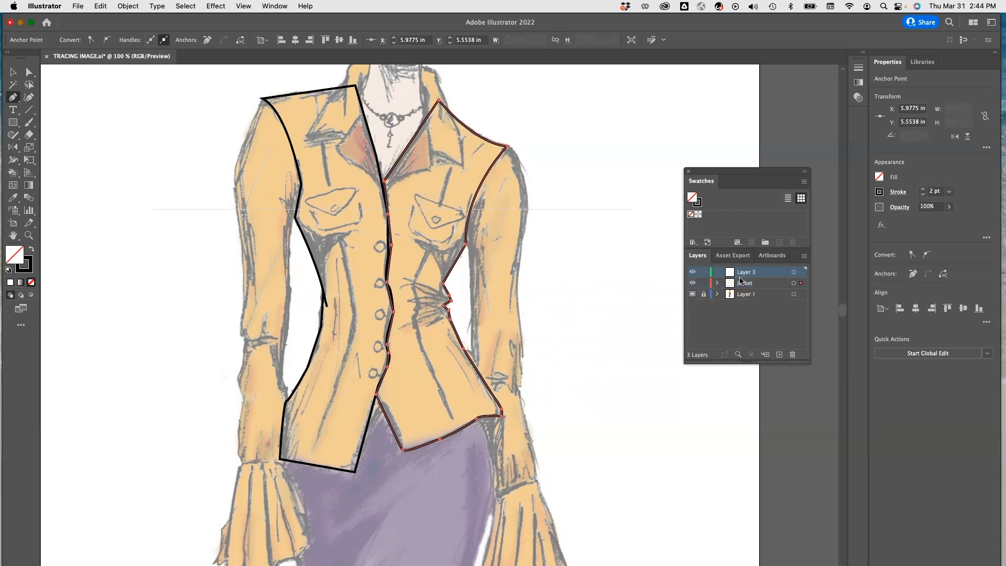
double_click(752, 273)
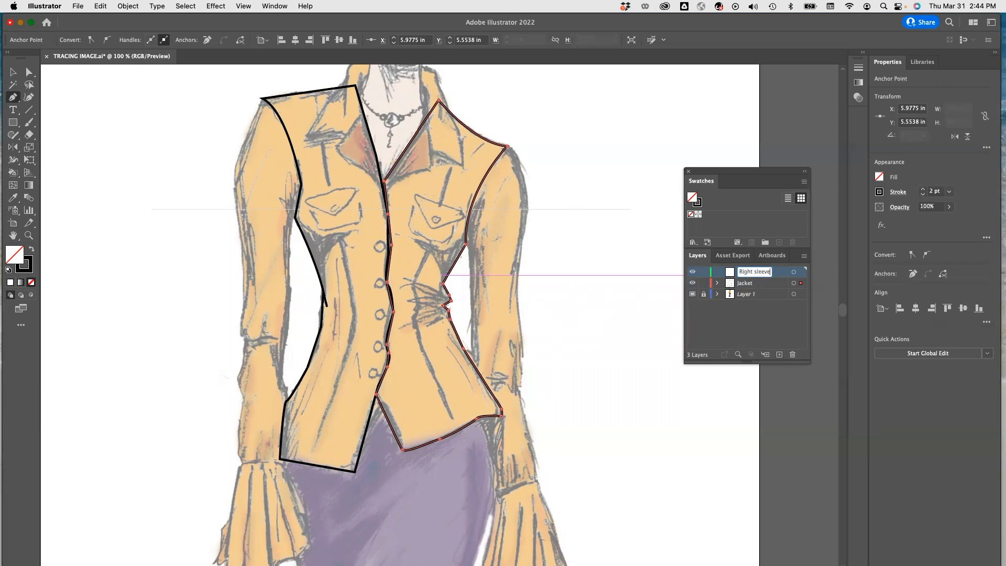
key("Return")
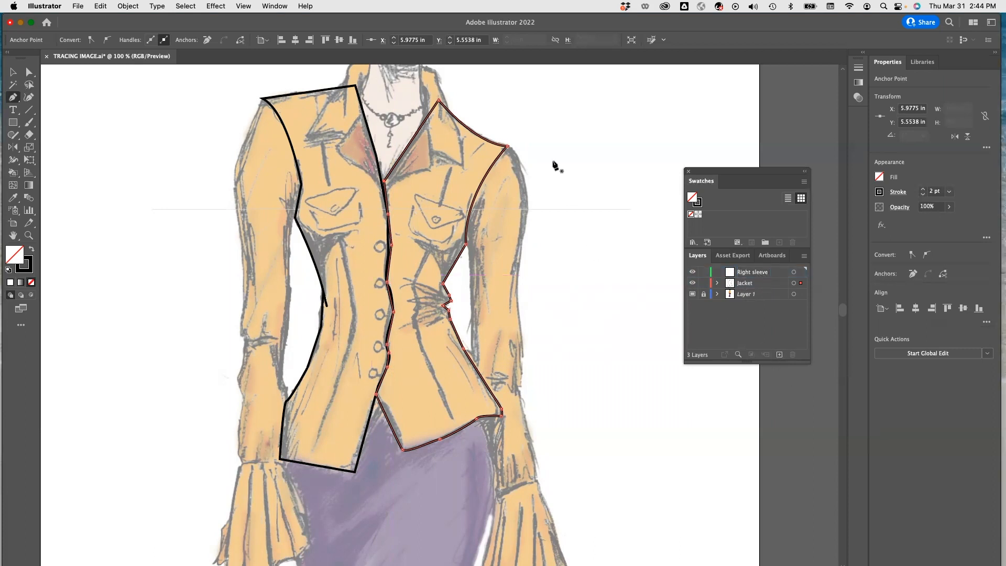
- Start the sleeve outline on the Right sleeve layer, tracing from the shoulder point down the outer edge to the ruffle seam
left_click(262, 98)
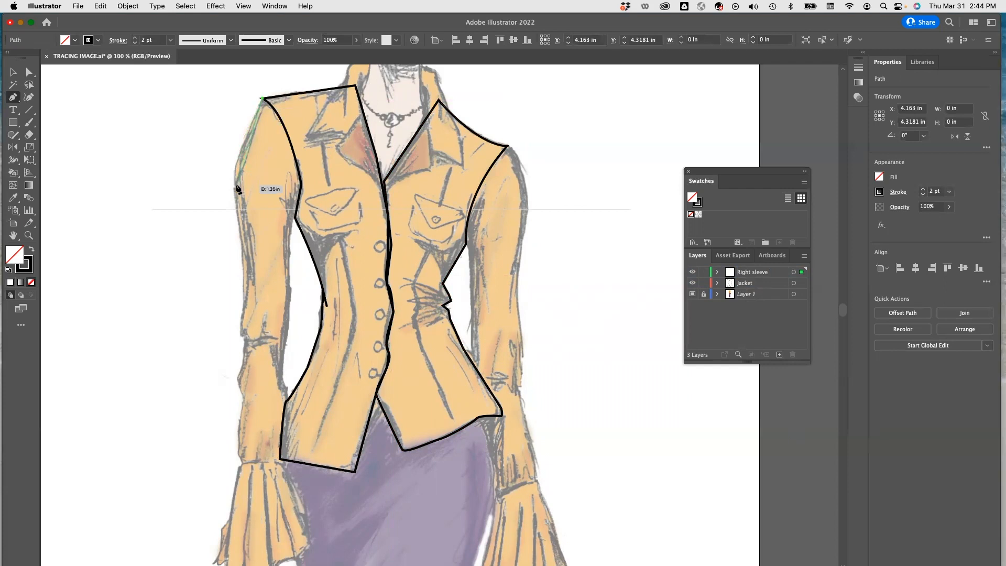
left_click_drag(231, 184, 232, 185)
left_click_drag(242, 255, 241, 338)
left_click(244, 355)
left_click(238, 378)
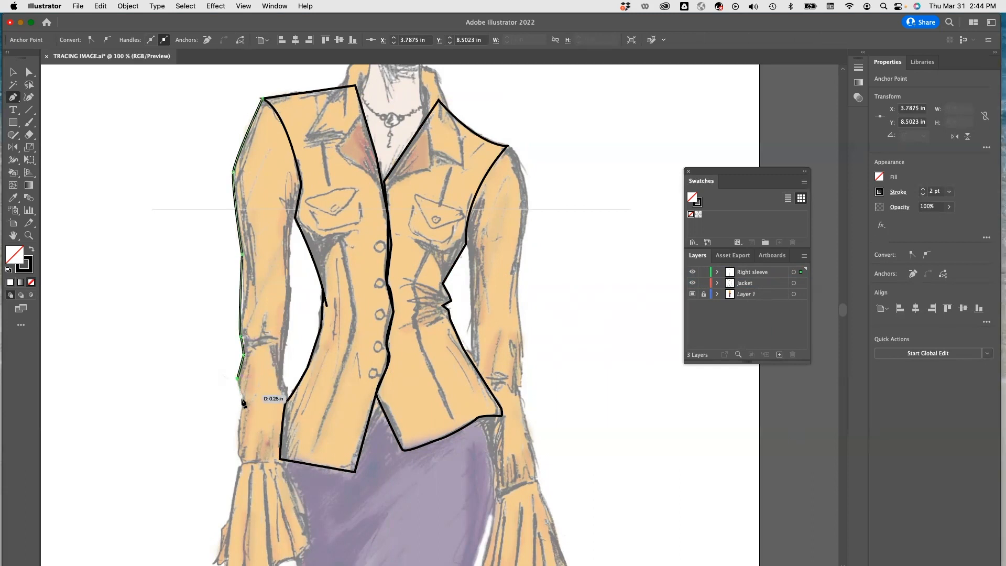
left_click(243, 401)
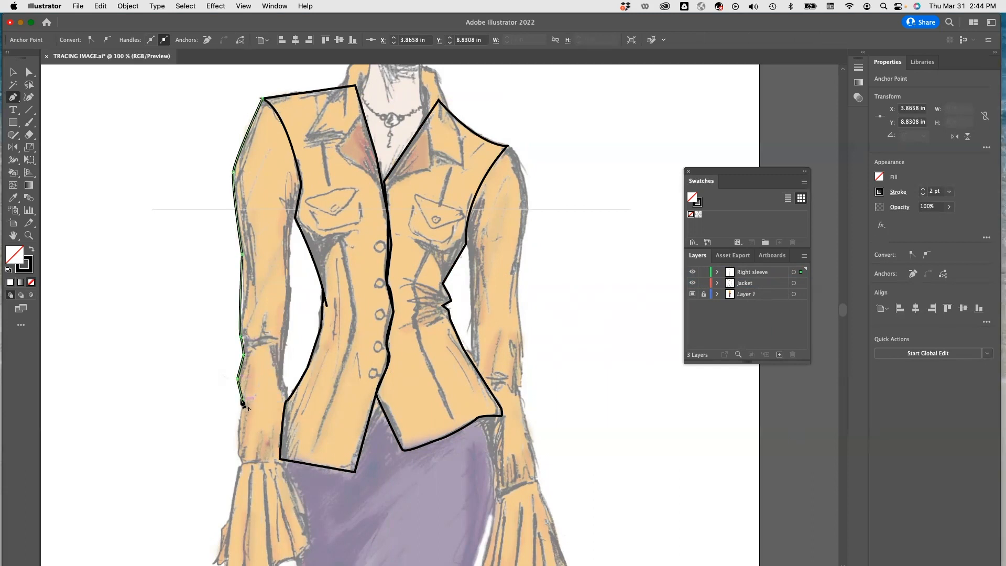
left_click(236, 436)
left_click(237, 453)
left_click(242, 463)
- Continue the right sleeve outline down the outer ruffle edge, along the jagged ruffle hem, and around its inner corner
left_click(238, 472)
scroll(239, 474, "down", 3)
left_click(229, 448)
left_click(220, 458)
left_click(214, 492)
left_click(225, 498)
left_click(229, 499)
left_click_drag(239, 502, 244, 507)
left_click(238, 508)
left_click(248, 508)
left_click(275, 508)
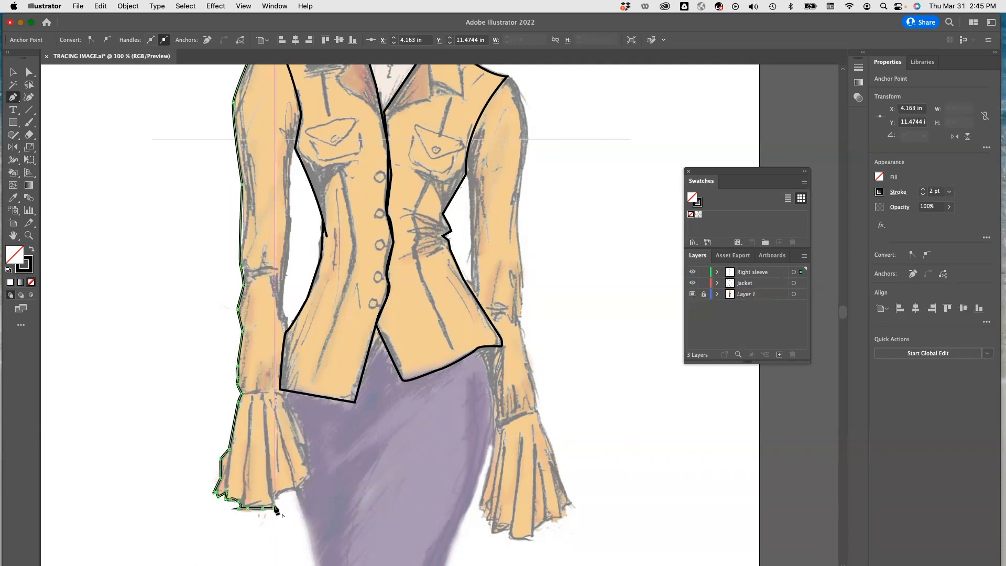
left_click(274, 498)
left_click(296, 488)
left_click_drag(312, 477, 302, 430)
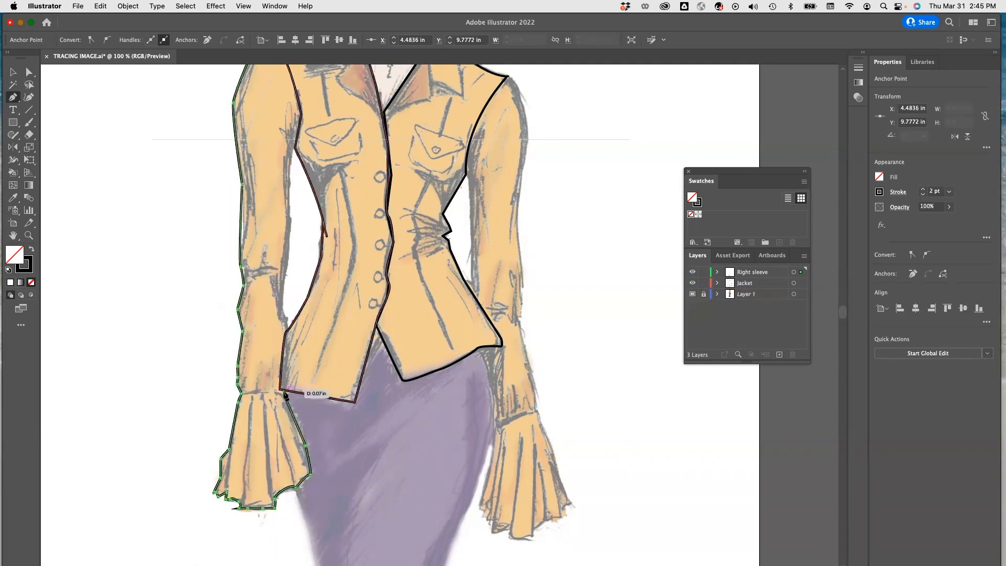
- Trace the right sleeve's inner edge from the wrist up past the elbow folds to the underarm
left_click_drag(283, 392, 287, 326)
left_click(286, 323)
left_click(280, 306)
left_click(288, 219)
left_click(288, 164)
left_click(296, 146)
- Trace the right sleeve's armhole curve up from the underarm and close the path at the shoulder point
scroll(294, 146, "up", 2)
scroll(294, 148, "up", 1)
left_click(300, 152)
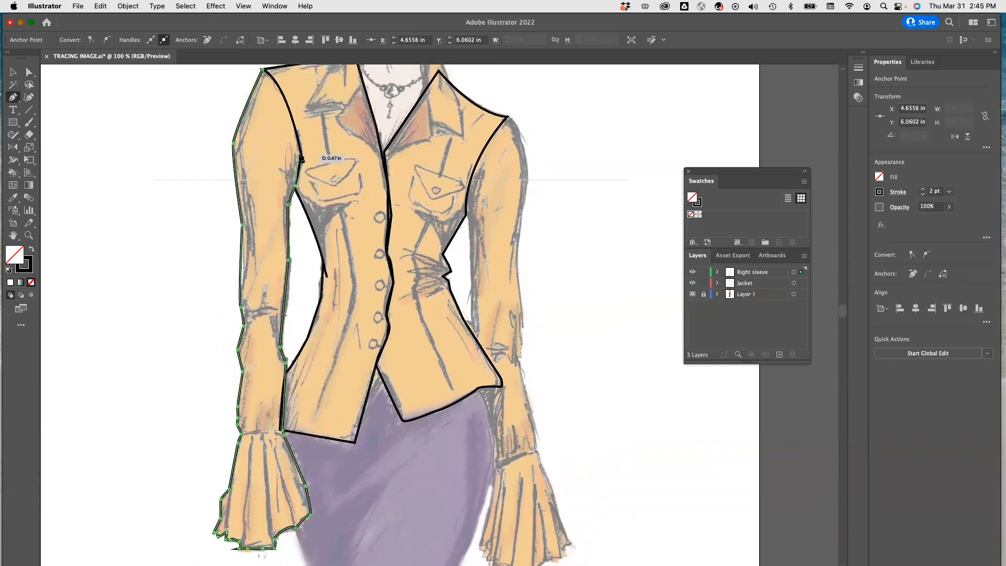
left_click(288, 113)
scroll(263, 75, "up", 6)
left_click(258, 174)
- Add a new layer named "Left Sleeve" and make it the active layer
left_click(778, 356)
double_click(745, 271)
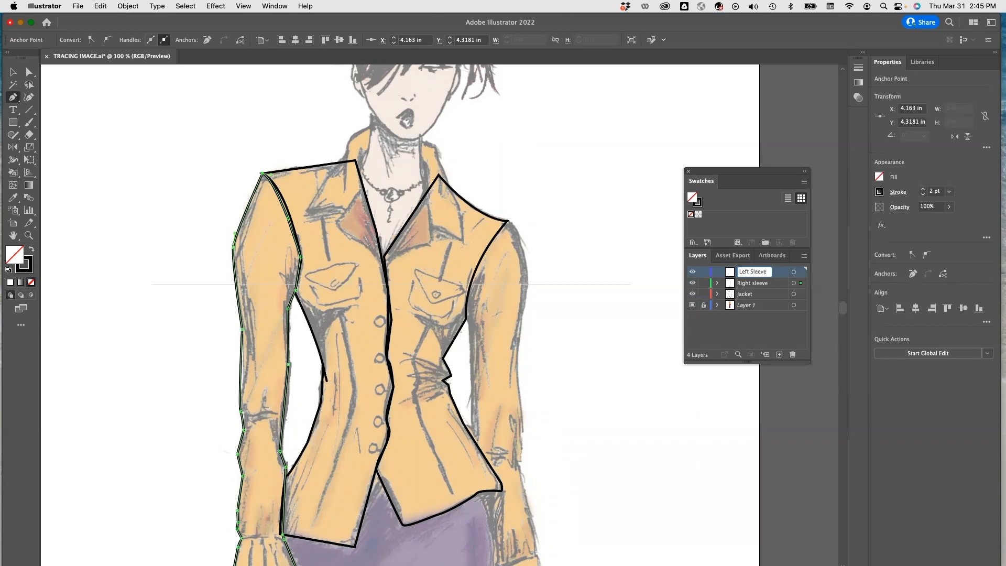
left_click(634, 269)
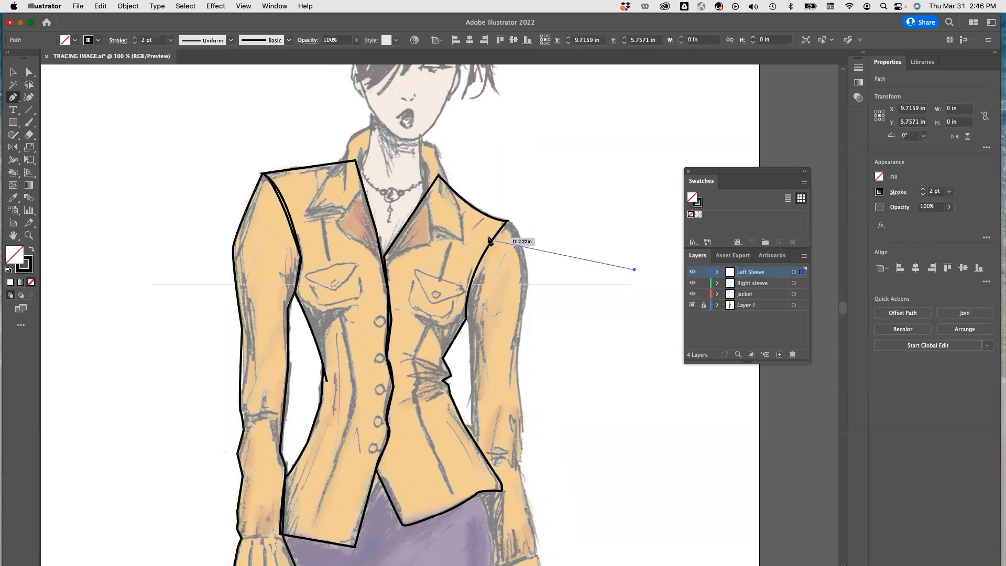
key("Escape")
key("super+z")
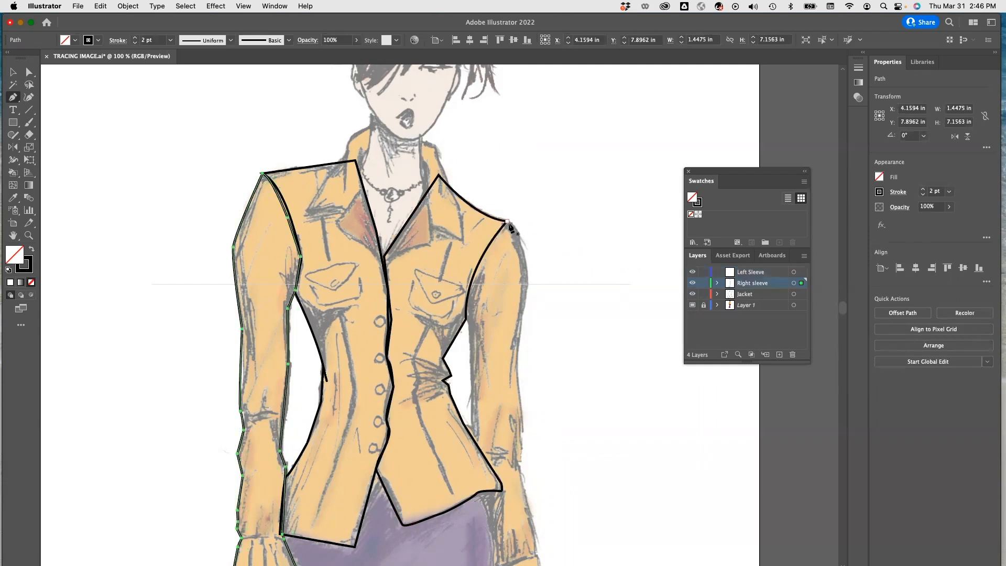
left_click(743, 272)
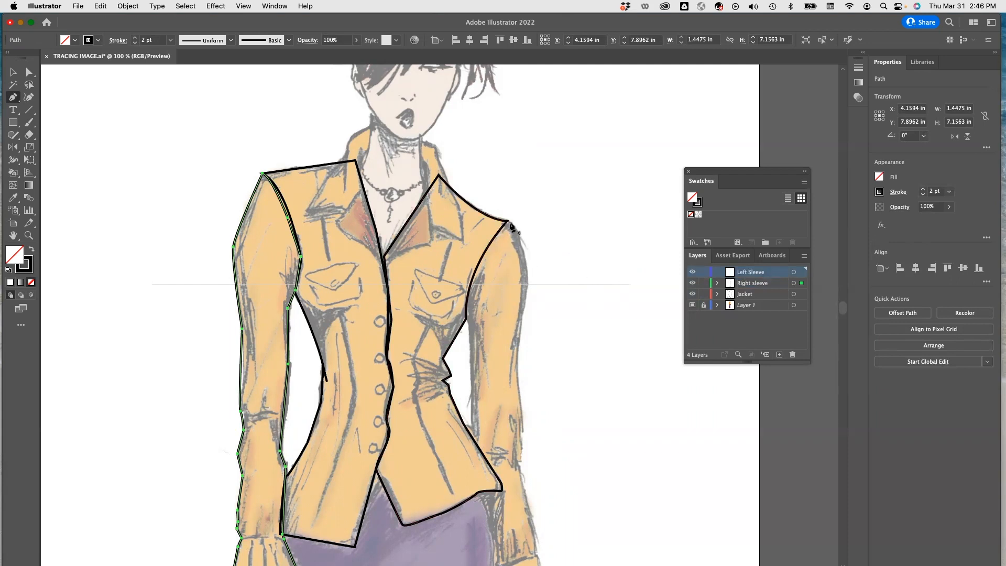
- Start the left sleeve outline at the shoulder tip, tracing the outer edge down past the elbow to the ruffle seam
left_click(507, 221)
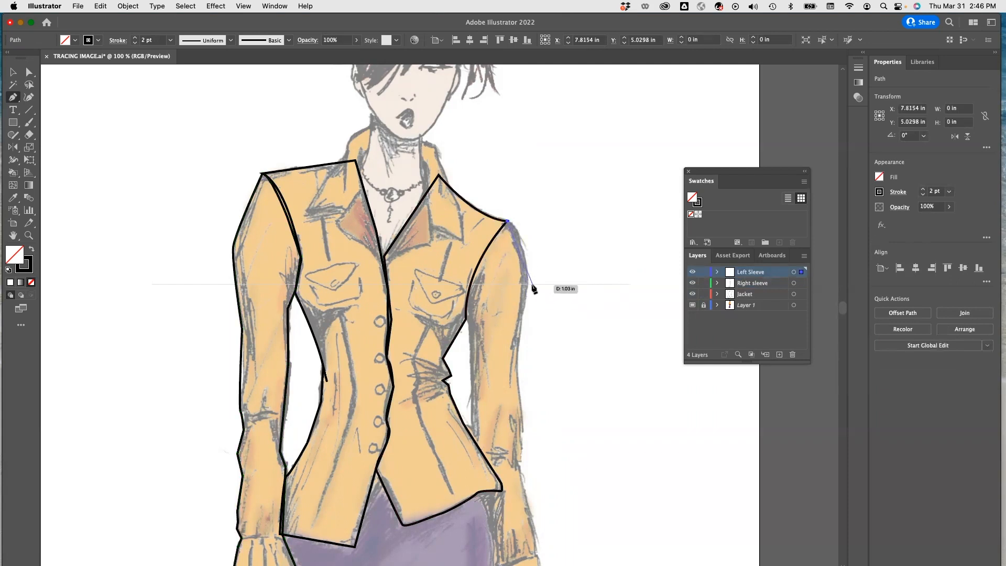
left_click_drag(517, 356, 518, 401)
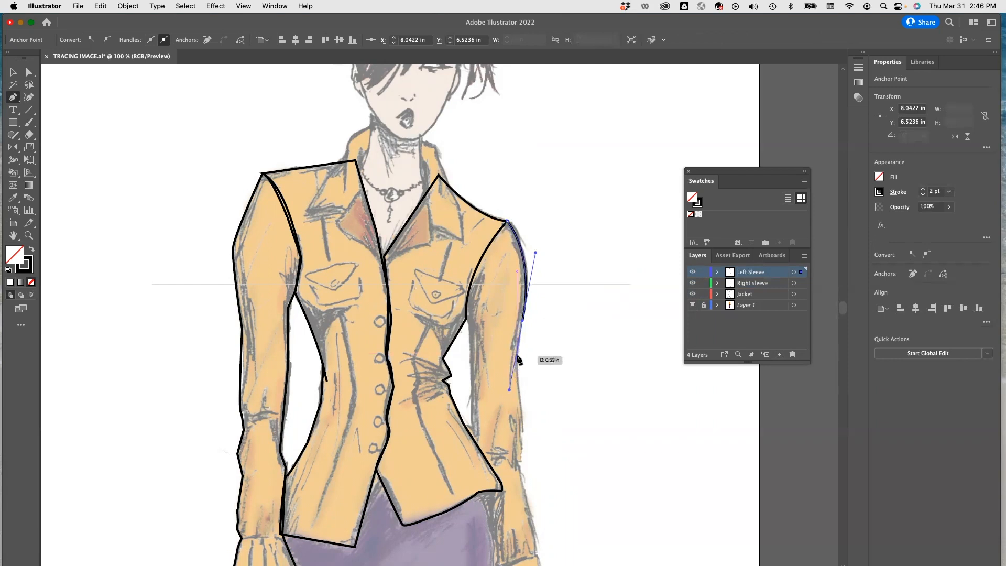
scroll(526, 441, "down", 5)
left_click_drag(520, 356, 527, 398)
left_click(520, 359)
left_click(534, 434)
left_click(534, 448)
scroll(538, 447, "down", 5)
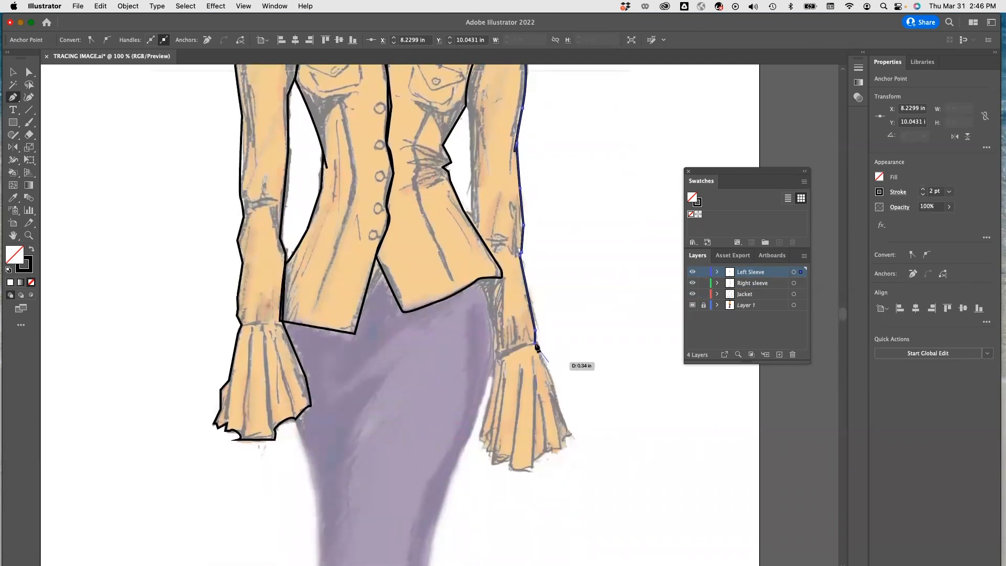
left_click(538, 344)
- Continue the left sleeve outline down the ruffle's flared outer edge to its lower corner
left_click(541, 357)
left_click_drag(556, 393, 556, 400)
left_click(566, 427)
left_click(573, 434)
- Trace the jagged hem of the left sleeve ruffle from its outer corner to its inner corner
left_click(565, 435)
left_click(560, 450)
left_click_drag(549, 448, 513, 478)
left_click(533, 461)
left_click(532, 466)
left_click(521, 471)
left_click(507, 465)
left_click(510, 460)
left_click(494, 463)
left_click(492, 464)
left_click(491, 451)
left_click(486, 450)
left_click(481, 441)
- Trace the left sleeve's inner edge from the ruffle up to the underarm and close the path with a curve at the shoulder
left_click(496, 359)
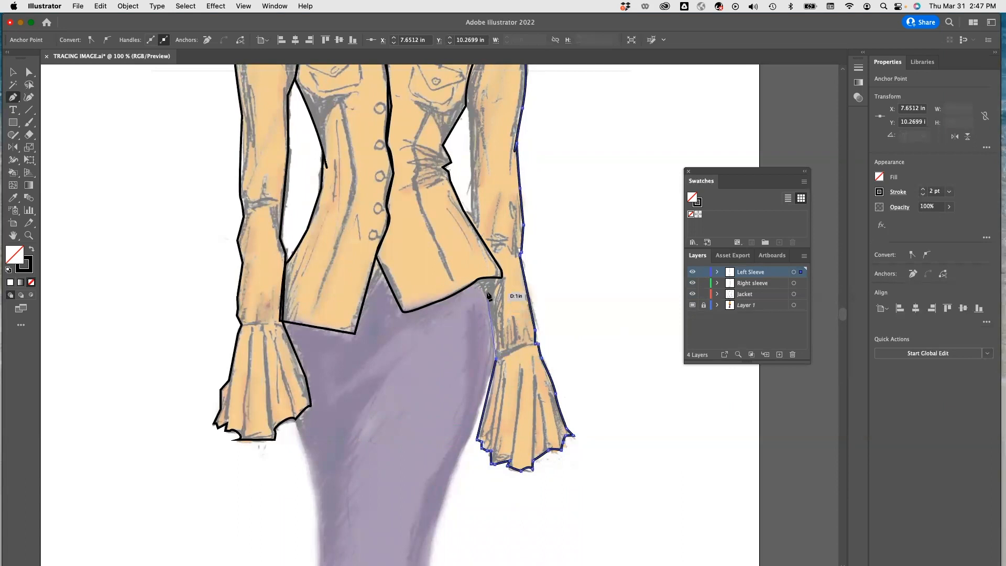
left_click(479, 279)
left_click(474, 215)
scroll(473, 207, "down", 1)
left_click(470, 107)
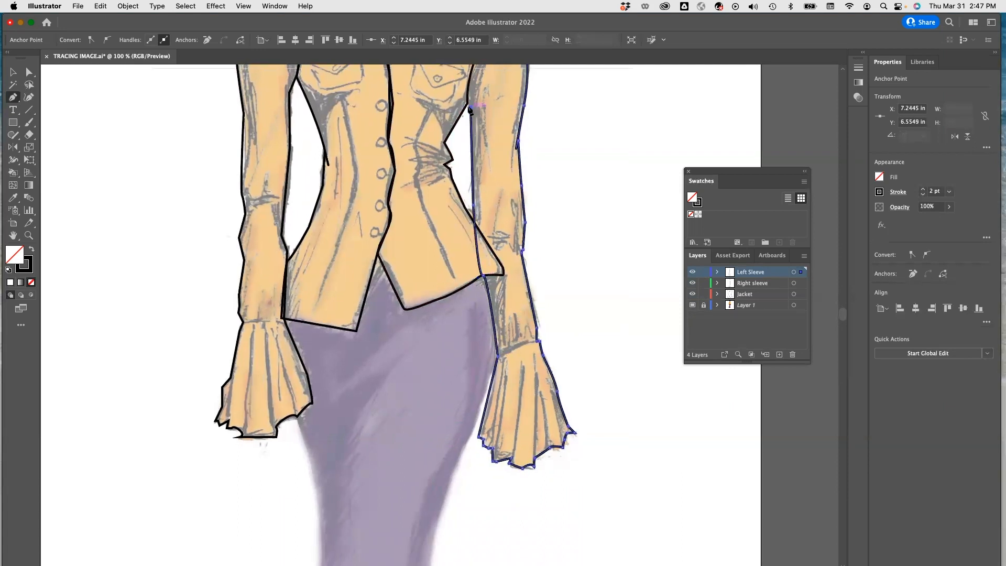
scroll(473, 112, "down", 3)
scroll(475, 116, "up", 5)
left_click_drag(504, 124, 533, 155)
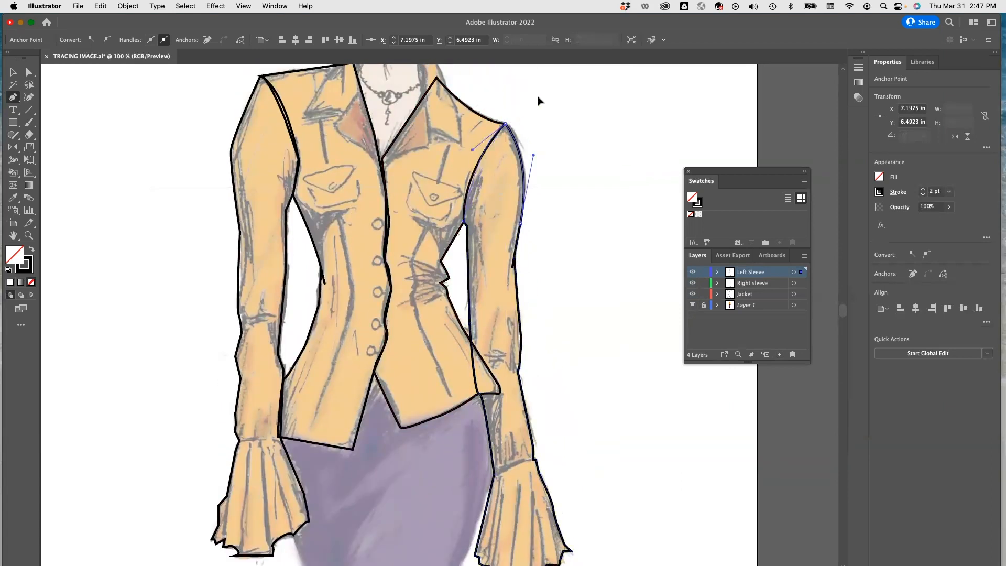
left_click(612, 207)
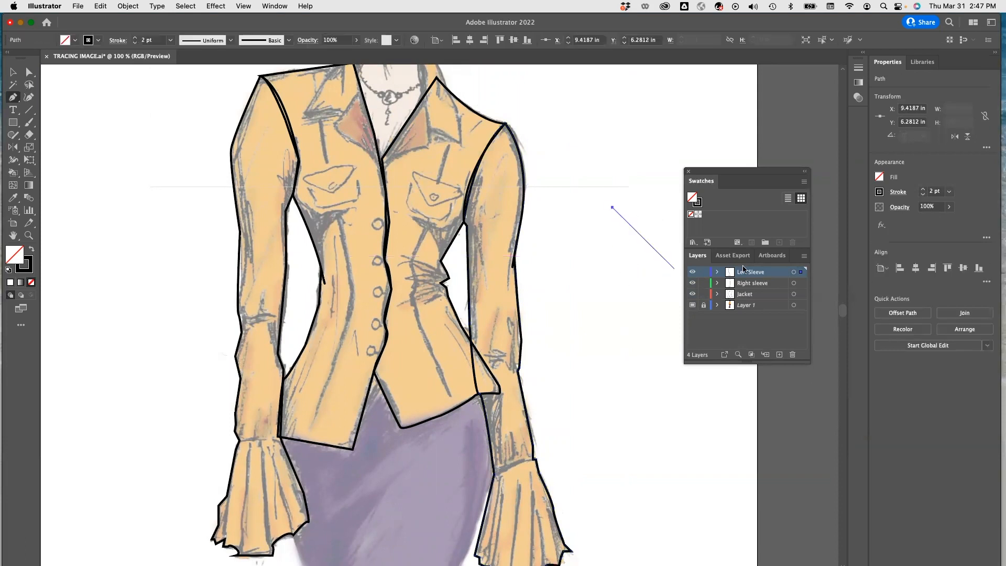
key("super+z")
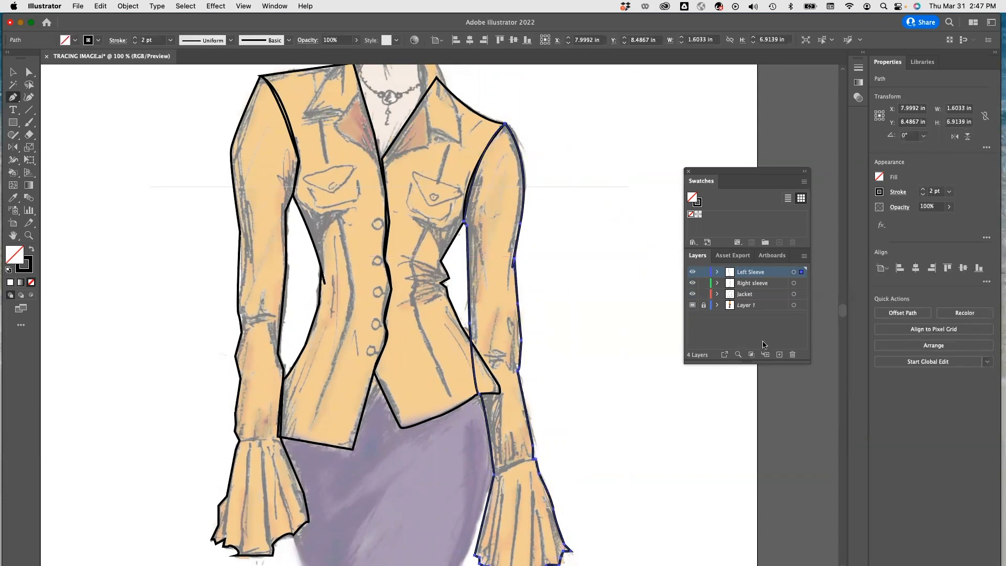
- Add a new layer named "Collar"
left_click(779, 355)
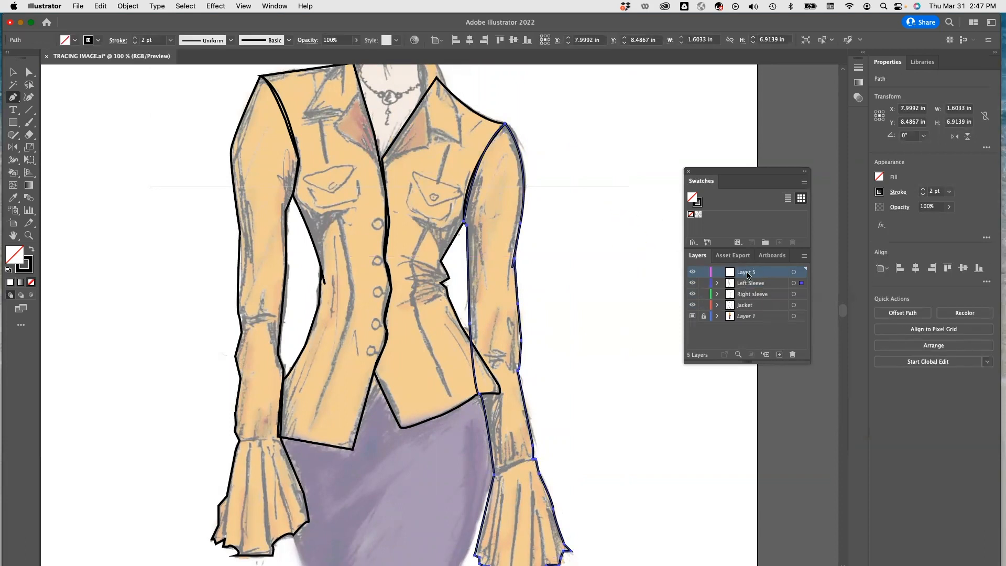
double_click(746, 272)
key("Return")
- Trace the collar's left half from the neck down its outer edge, around the collar point and back up, as a closed path
scroll(313, 205, "up", 5)
left_click(369, 117)
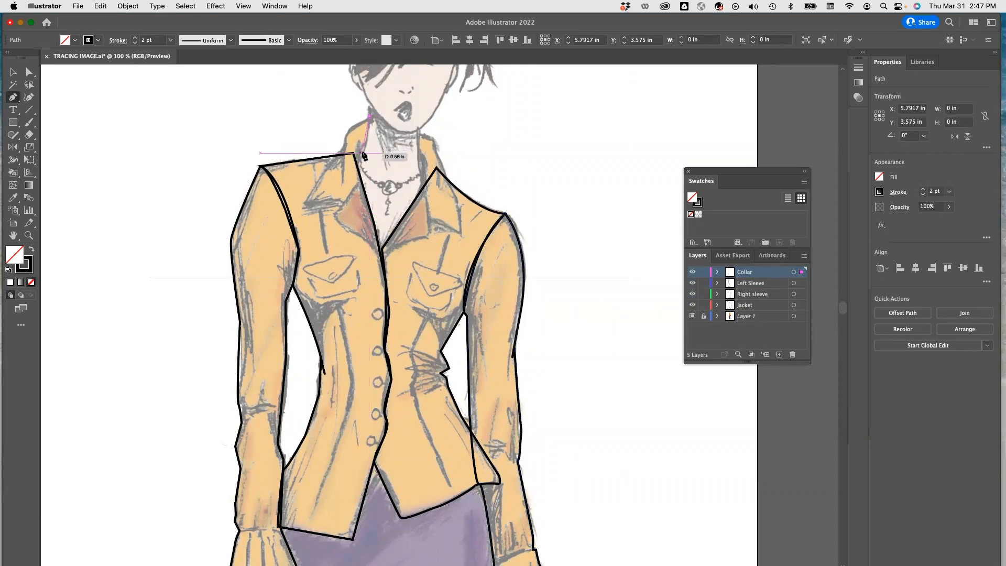
left_click(347, 129)
left_click(343, 149)
left_click(301, 208)
left_click(341, 205)
left_click(361, 181)
left_click(356, 152)
left_click(366, 143)
left_click(370, 116)
left_click(370, 117)
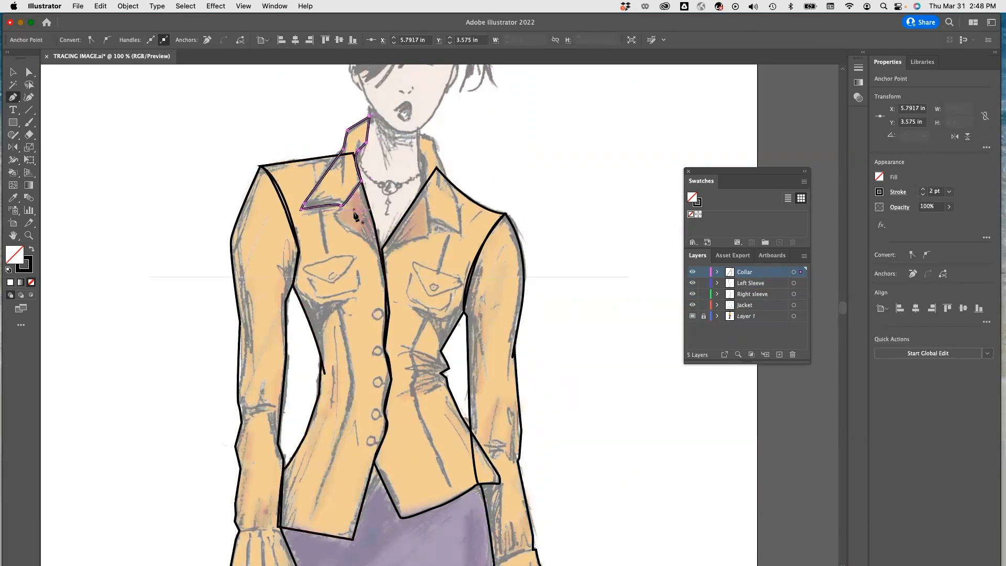
- Trace the collar's right half from the neck down to the collar point and back up the inner edge, as a closed path
left_click(418, 133)
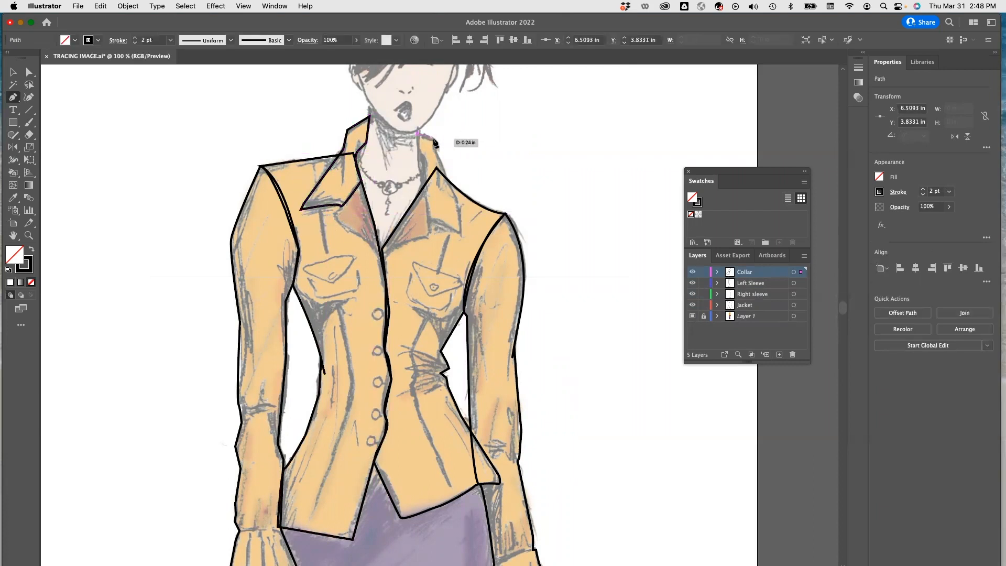
left_click(434, 139)
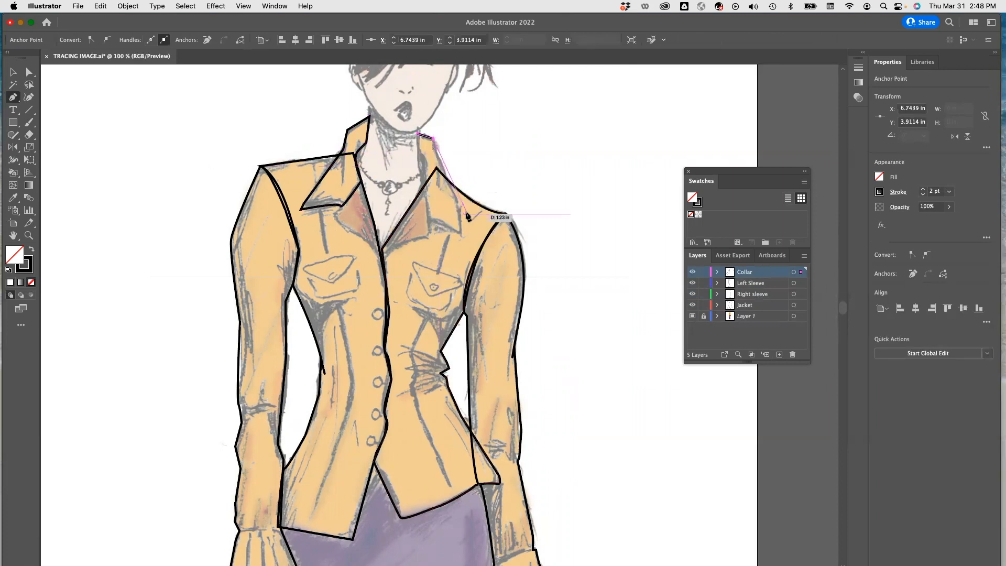
left_click(445, 172)
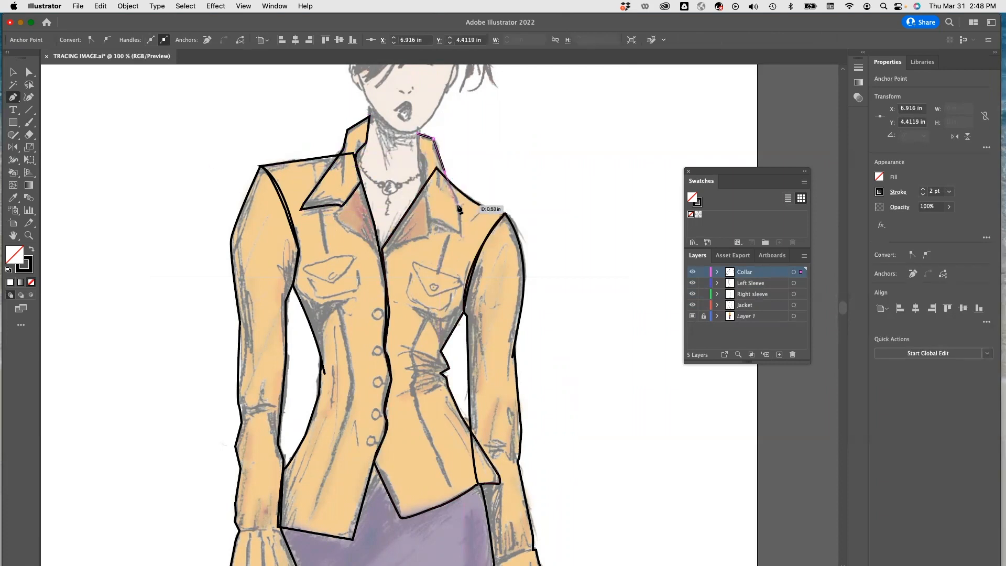
left_click(458, 205)
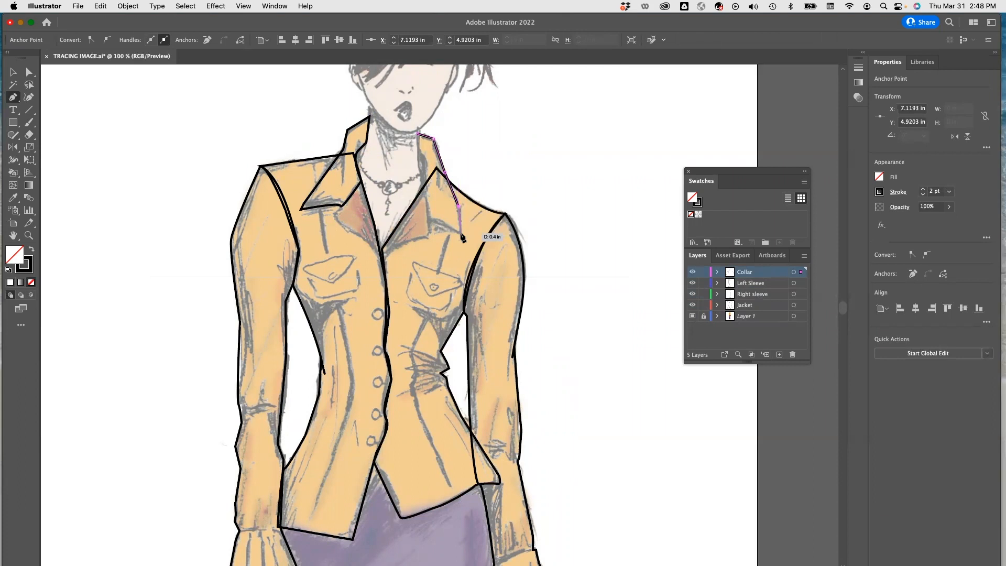
left_click(461, 234)
left_click(430, 221)
left_click(424, 192)
left_click(422, 165)
left_click(417, 134)
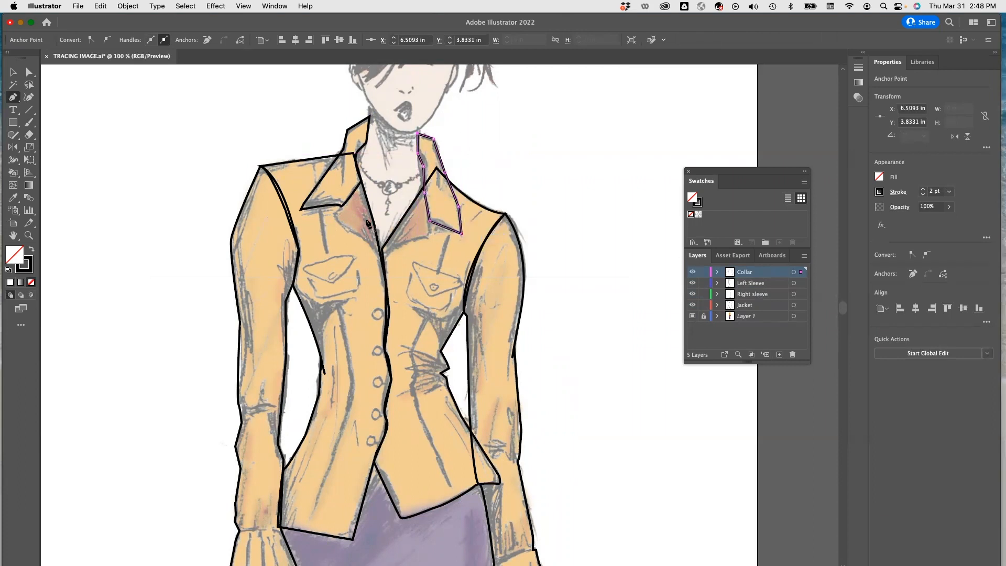
- Trace the left lapel from the collar edge along its curved lower edge to the neckline's lowest point
left_click(335, 215)
left_click(349, 229)
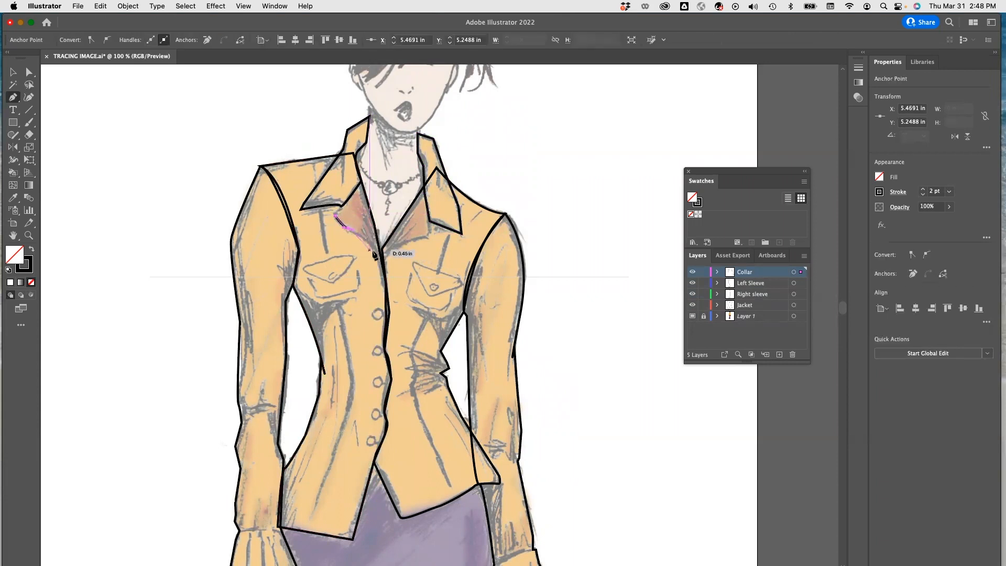
left_click_drag(381, 257, 374, 226)
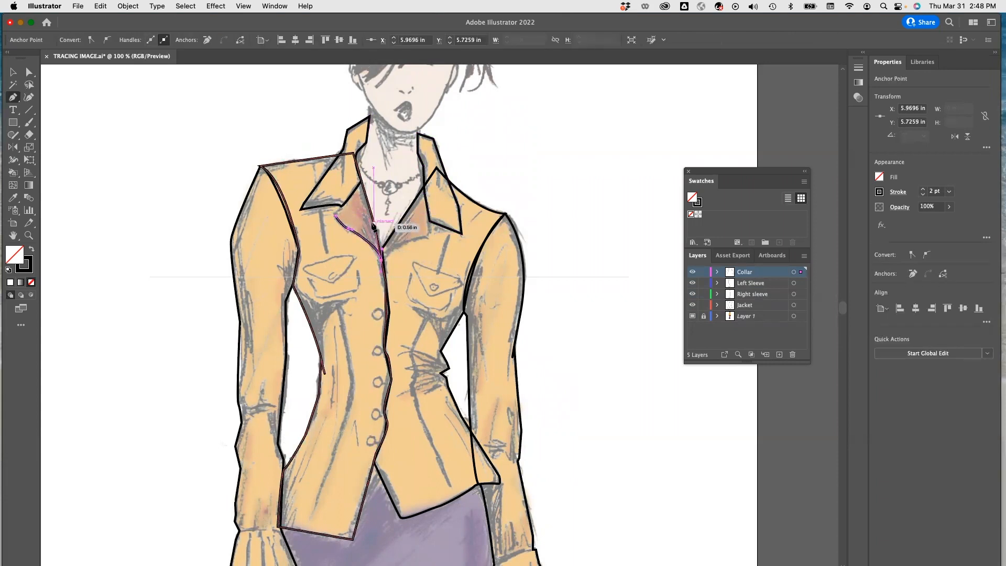
- Trace the right lapel from the neckline's lowest point out to the collar, up to the neck opening and back, as a closed path
left_click(427, 234)
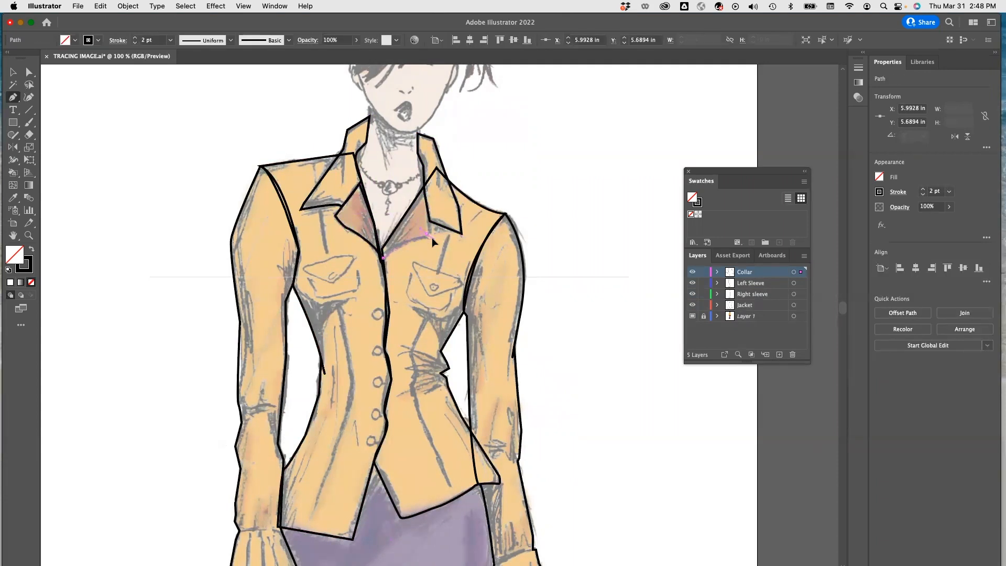
left_click(425, 188)
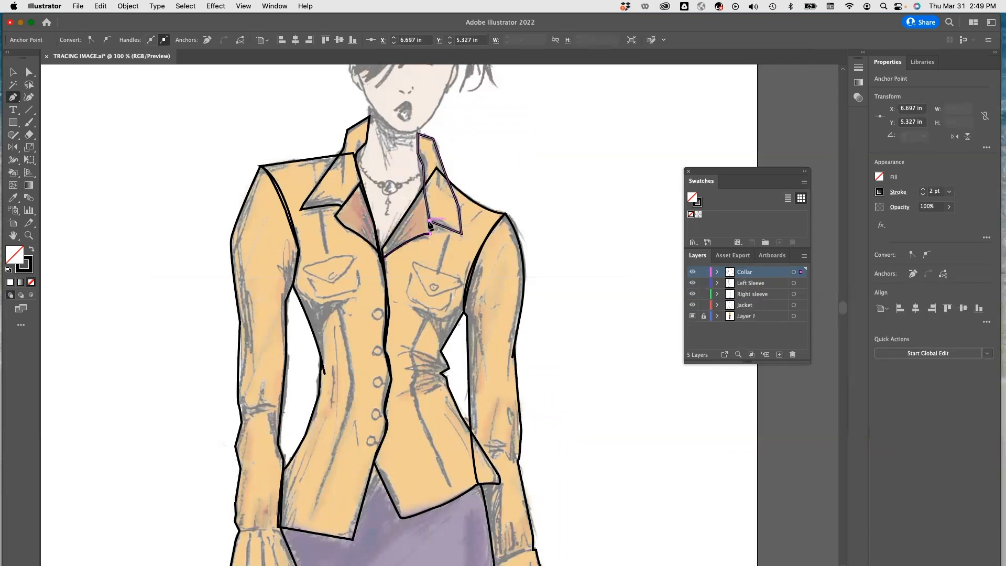
left_click(383, 257)
- Add a new layer named "Details" and set the stroke weight to 1 pt
scroll(596, 265, "down", 4)
scroll(596, 266, "up", 6)
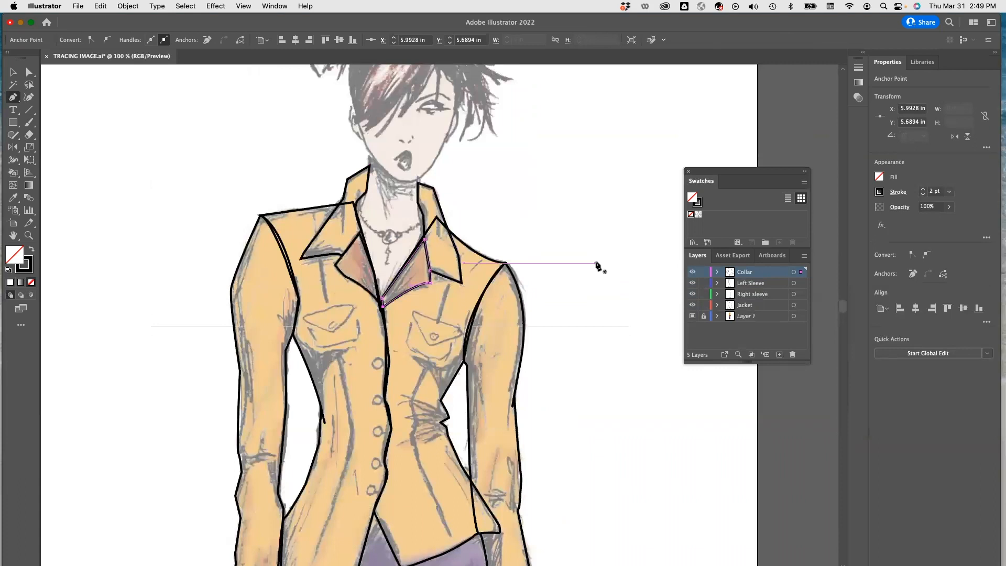
scroll(596, 266, "down", 3)
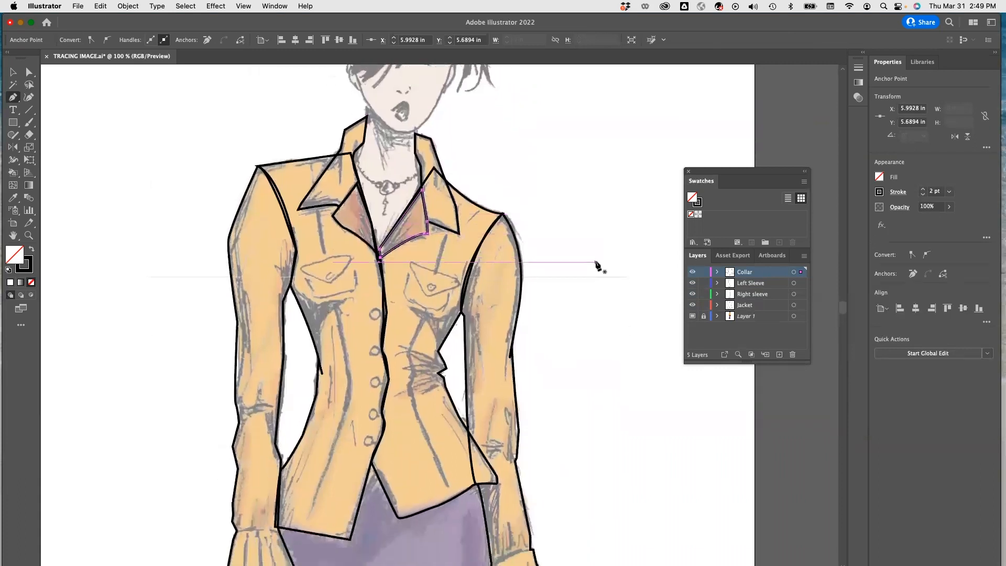
left_click(779, 355)
double_click(748, 273)
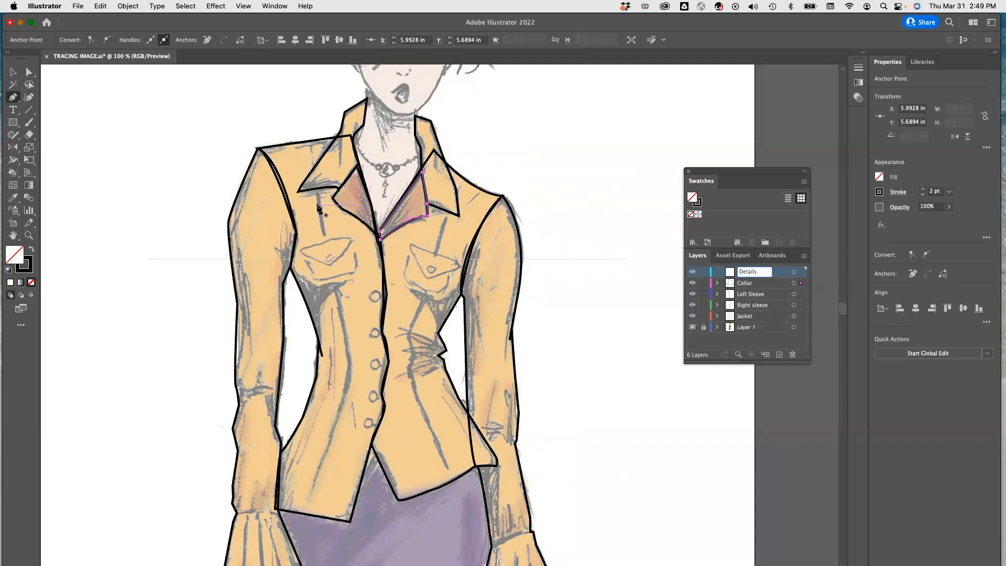
scroll(321, 196, "down", 1)
left_click(949, 192)
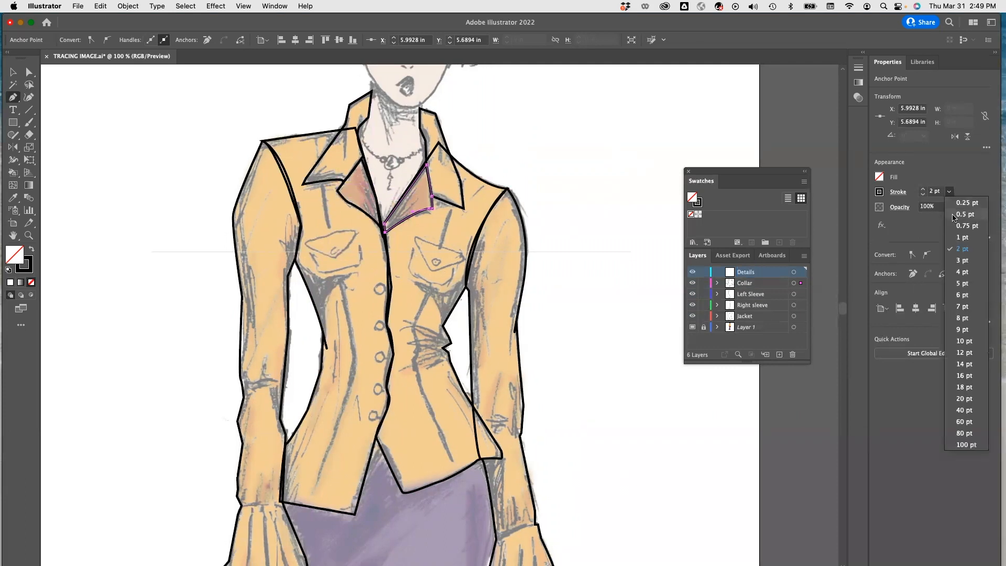
left_click(967, 239)
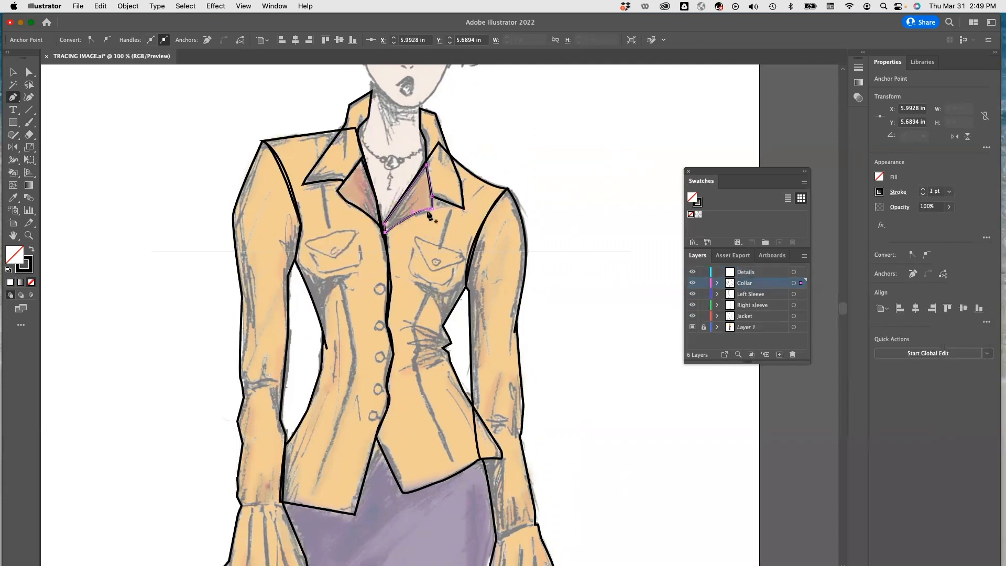
- Trace the left chest seam in two pieces, from the shoulder to the collar and from below the collar to the pocket
scroll(356, 178, "up", 1)
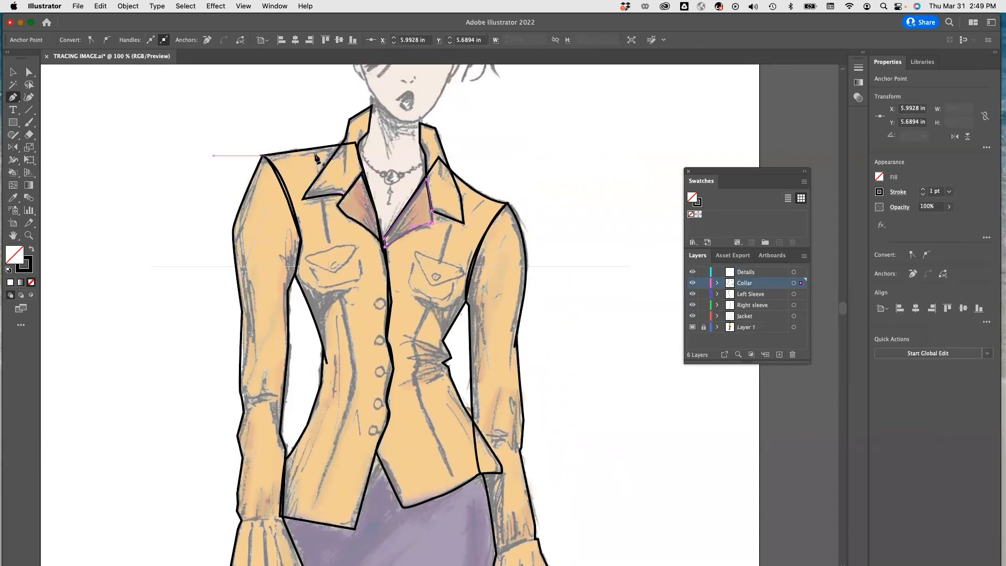
left_click(315, 152)
left_click_drag(316, 171, 329, 244)
left_click(328, 243)
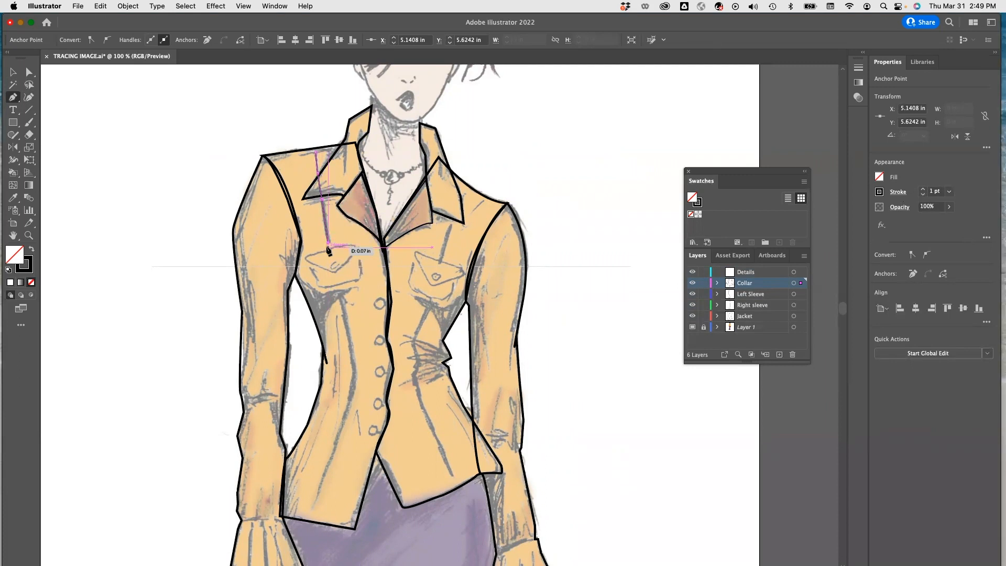
key("Escape")
key("super+z")
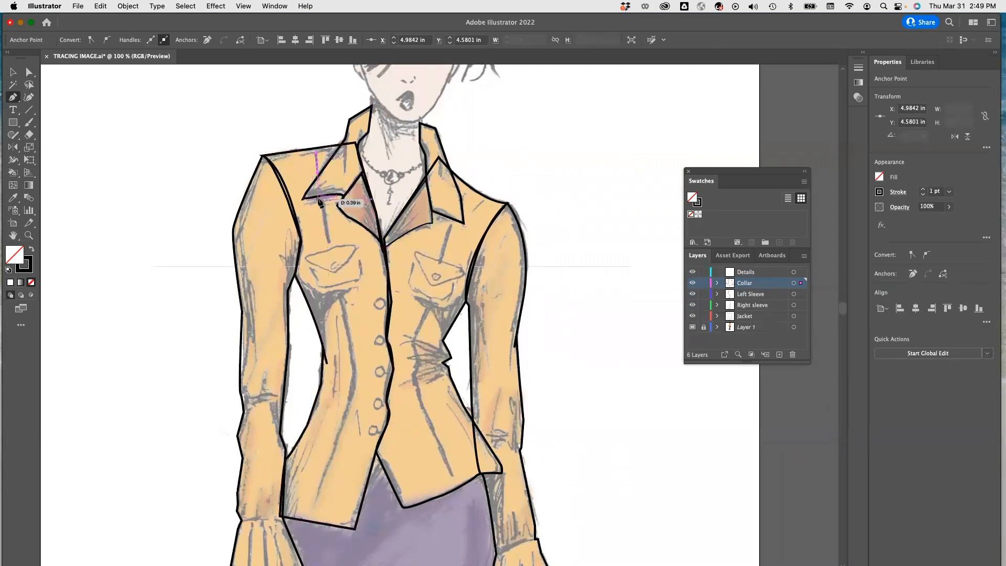
key("Escape")
left_click(323, 199)
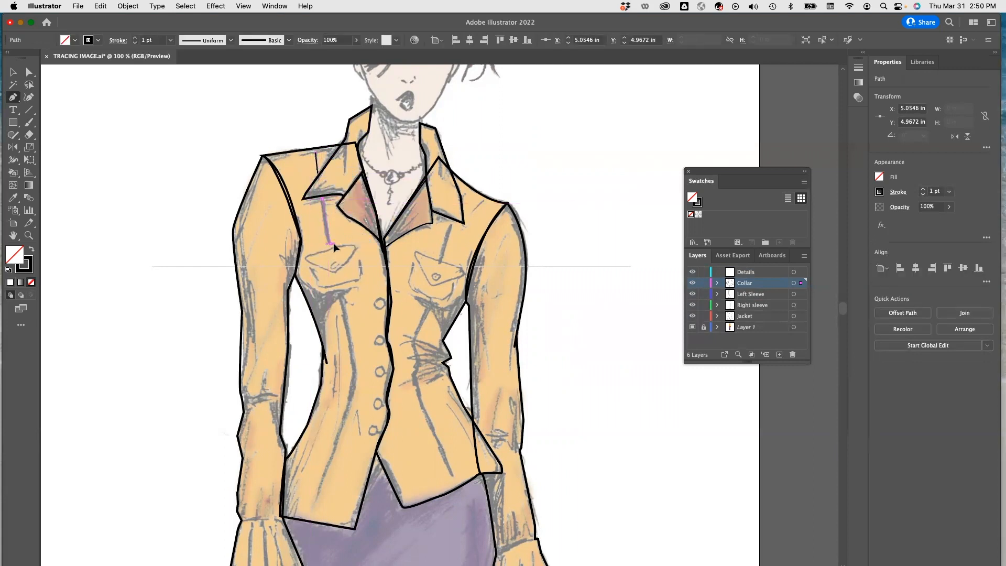
left_click(333, 243)
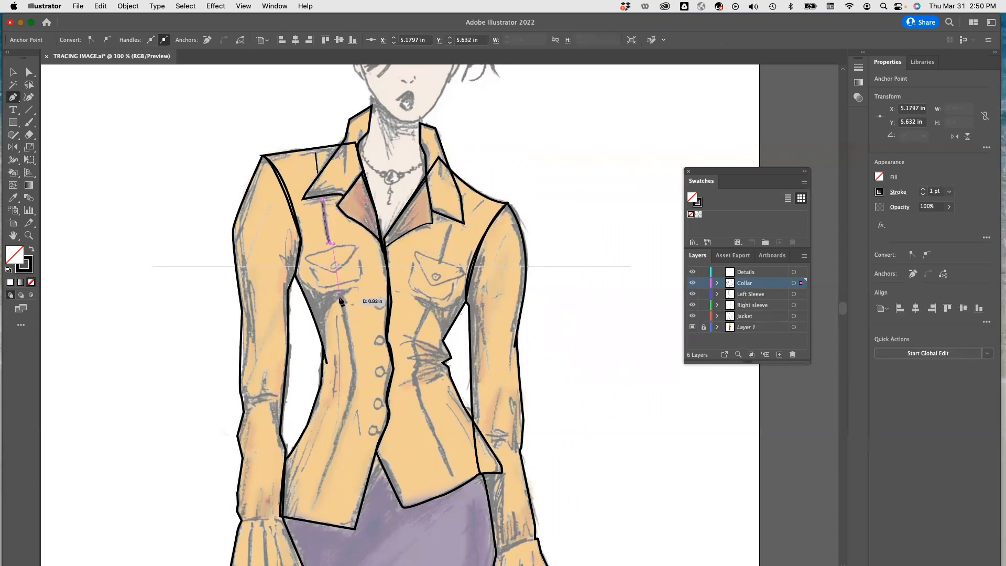
- Trace the left front seam from below the pocket through the waist down toward the hem as an open path
left_click(340, 296)
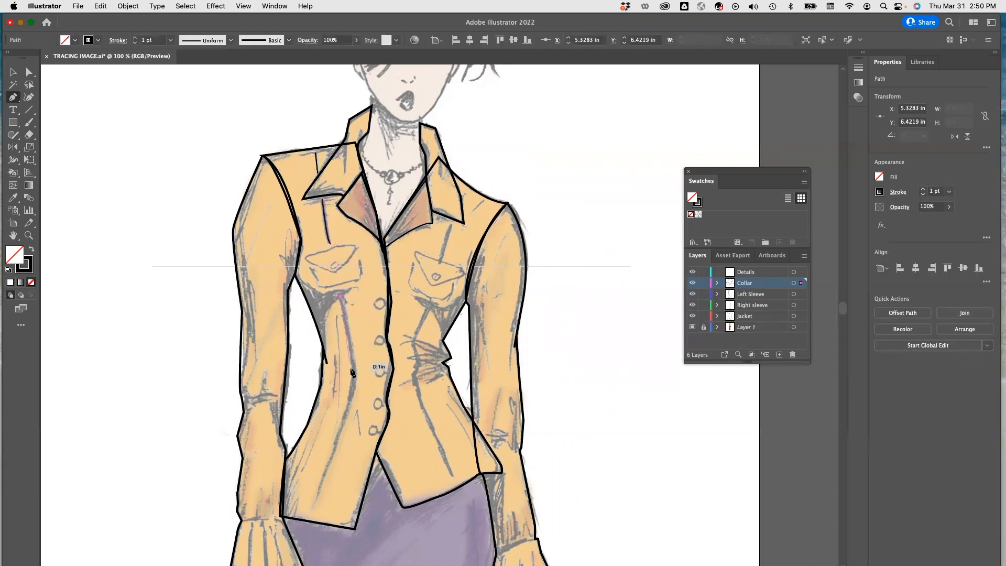
left_click_drag(317, 501, 315, 506)
key("super+z")
left_click_drag(355, 374, 354, 387)
left_click(315, 502)
key("Escape")
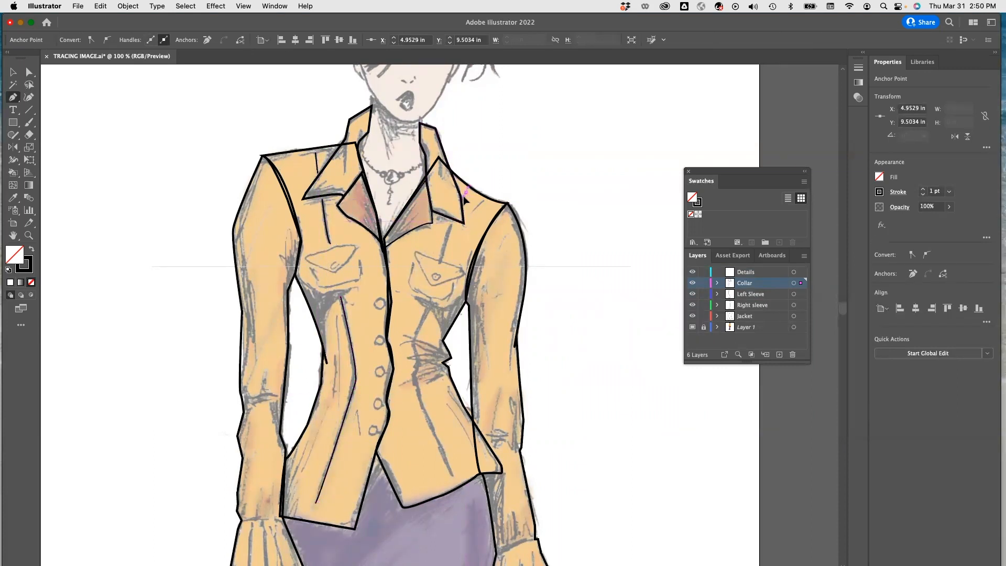
- Trace the short chest seam from the right collar point down to the pocket
left_click(449, 222)
left_click_drag(441, 261, 440, 271)
key("Escape")
- Trace the right front seam from below the pocket through the waist folds down toward the hem as an open path
left_click(430, 302)
left_click(413, 344)
left_click(419, 359)
left_click(413, 375)
left_click(452, 475)
key("Escape")
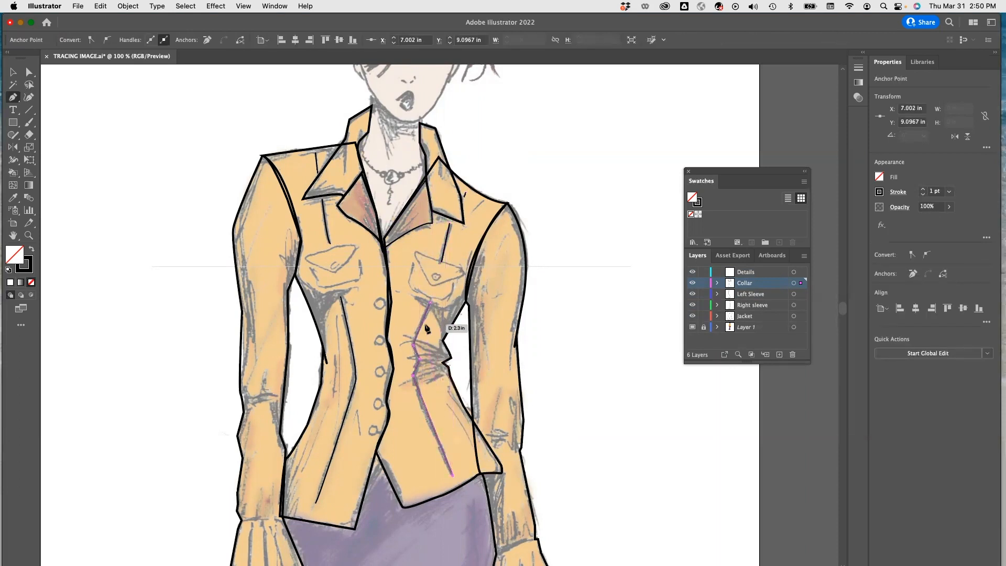
- Trace the left chest pocket's flap as a closed path
left_click(305, 257)
left_click(356, 246)
left_click(335, 271)
left_click(305, 261)
left_click(305, 257)
- Trace the left pocket's body below the flap, down one side, along the lower edge and up the other side
left_click(310, 268)
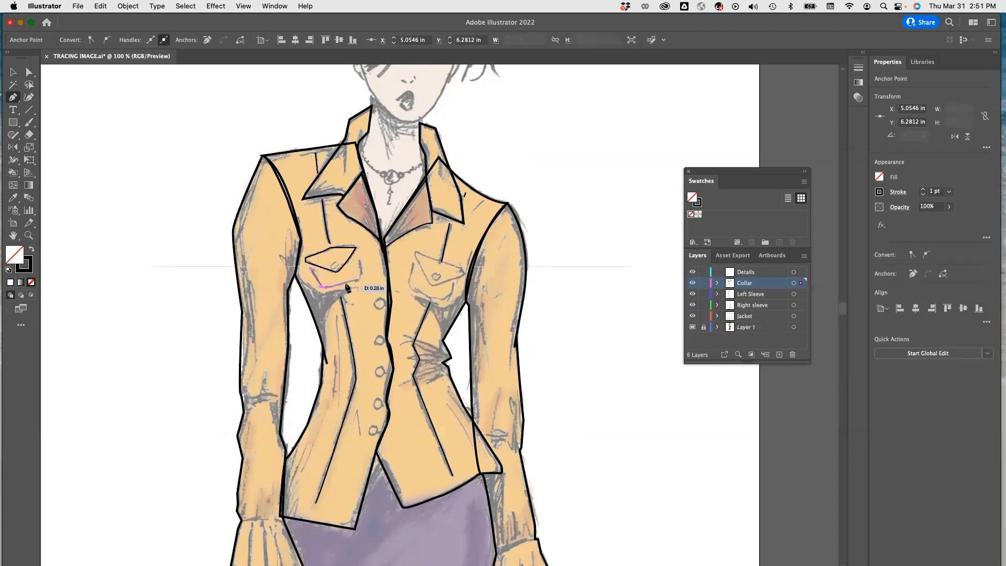
left_click(318, 285)
left_click(327, 287)
left_click(358, 279)
left_click(359, 259)
- Trace the right chest pocket's pointed flap as a closed path
left_click(416, 252)
left_click(463, 270)
left_click(464, 274)
left_click(433, 286)
left_click(418, 256)
left_click(417, 253)
- Trace the right pocket's body around its lower edge and back up to the flap as an open path
left_click(413, 262)
left_click(409, 285)
left_click(428, 296)
left_click(441, 299)
mouse_move(453, 283)
left_mouse_down()
mouse_move(469, 264)
mouse_move(454, 266)
left_mouse_up()
key("Escape")
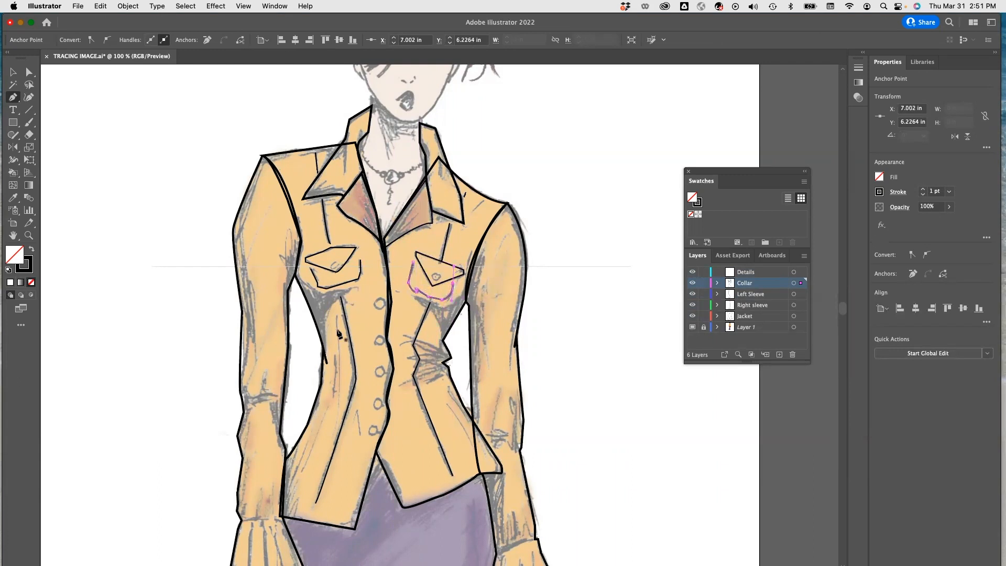
- Draw short open fold lines at the jacket's left waist, right shoulder and right hip
left_click(335, 355)
left_click_drag(335, 394, 329, 395)
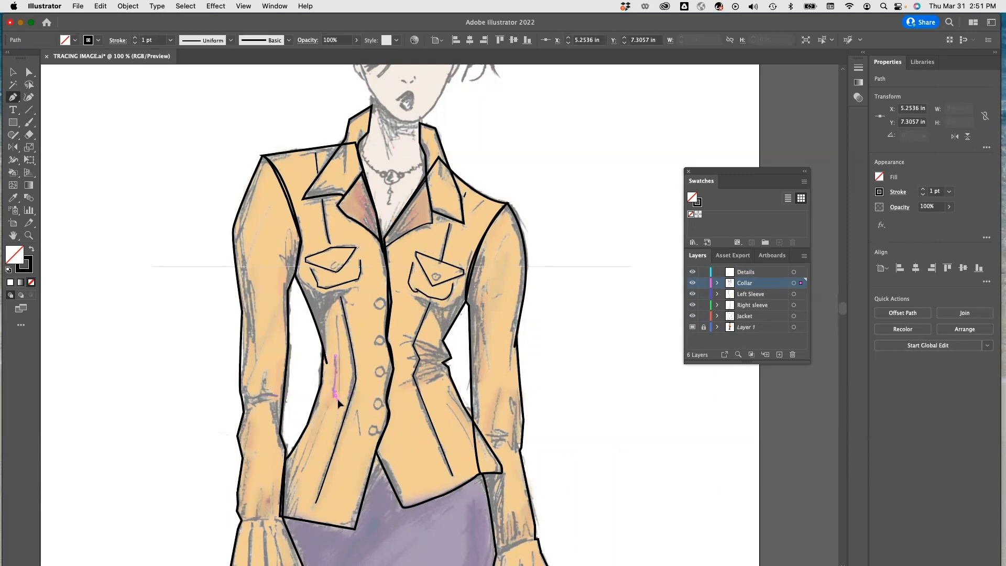
key("Escape")
left_click(484, 200)
left_click_drag(473, 209, 471, 217)
key("Escape")
left_click_drag(445, 404, 477, 444)
left_click(472, 445)
key("Escape")
- Draw several short open fold lines on the jacket's left hip and just above the hem
left_click(329, 408)
left_click_drag(303, 470, 312, 438)
left_click(311, 439)
left_click(287, 490)
key("Escape")
left_click(296, 450)
left_click(287, 482)
key("Escape")
left_click(297, 500)
left_click(295, 514)
- Rename the "Collar" layer to "Collar and Detail"
scroll(634, 217, "down", 3)
scroll(634, 215, "down", 4)
scroll(635, 219, "up", 4)
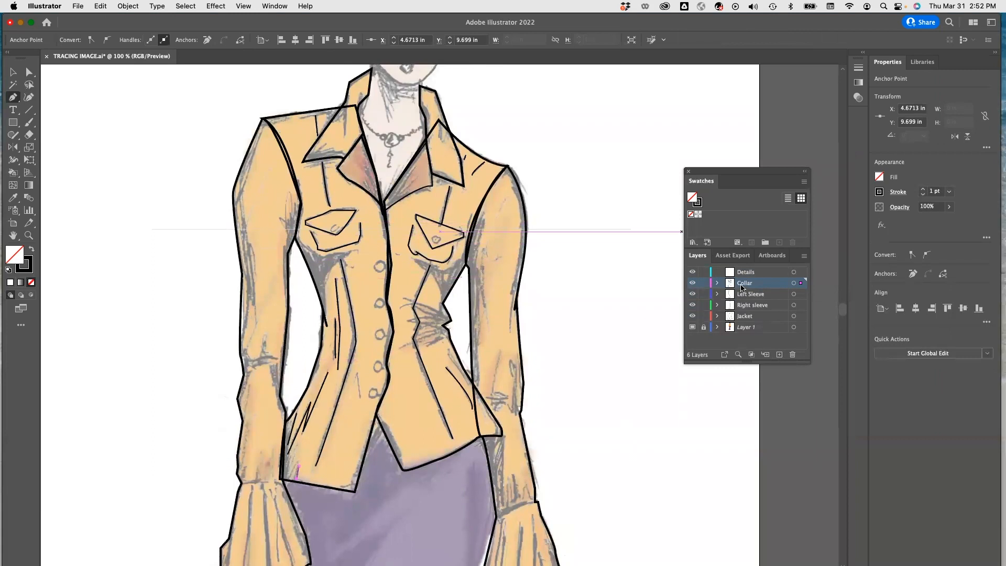
left_click(746, 273)
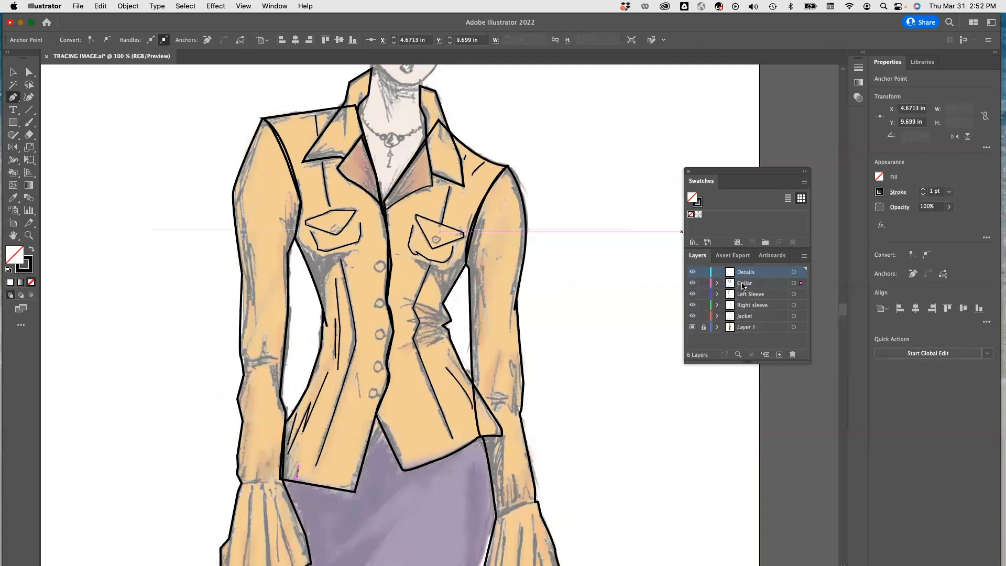
left_click(742, 285)
left_click(746, 273)
left_click(751, 285)
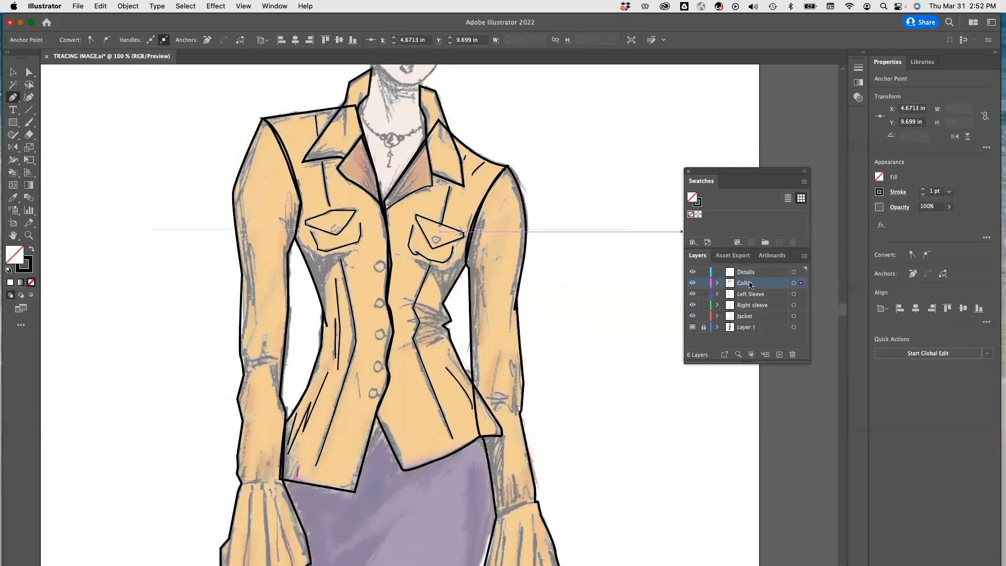
double_click(758, 285)
key("Right")
type("and Detail")
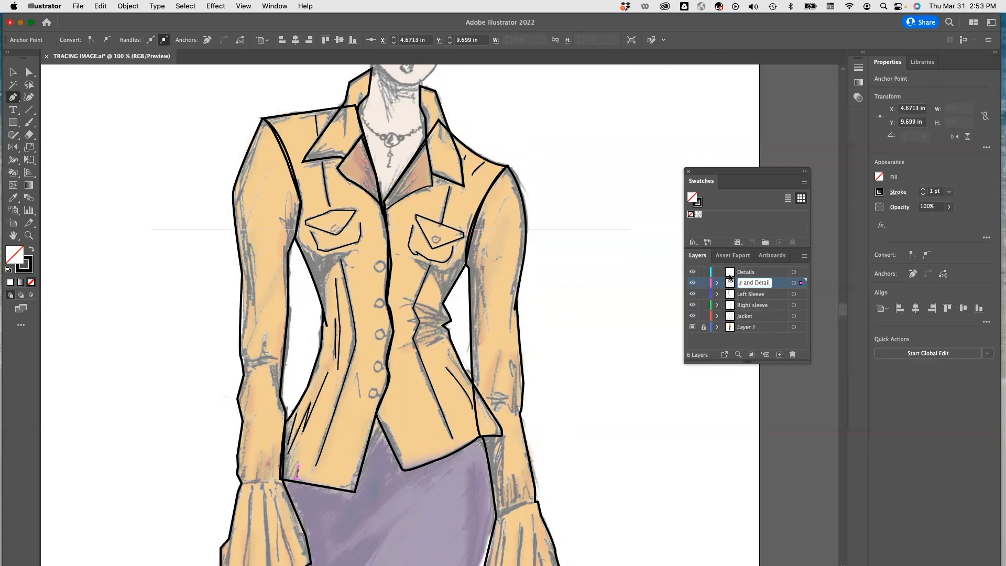
left_click(730, 273)
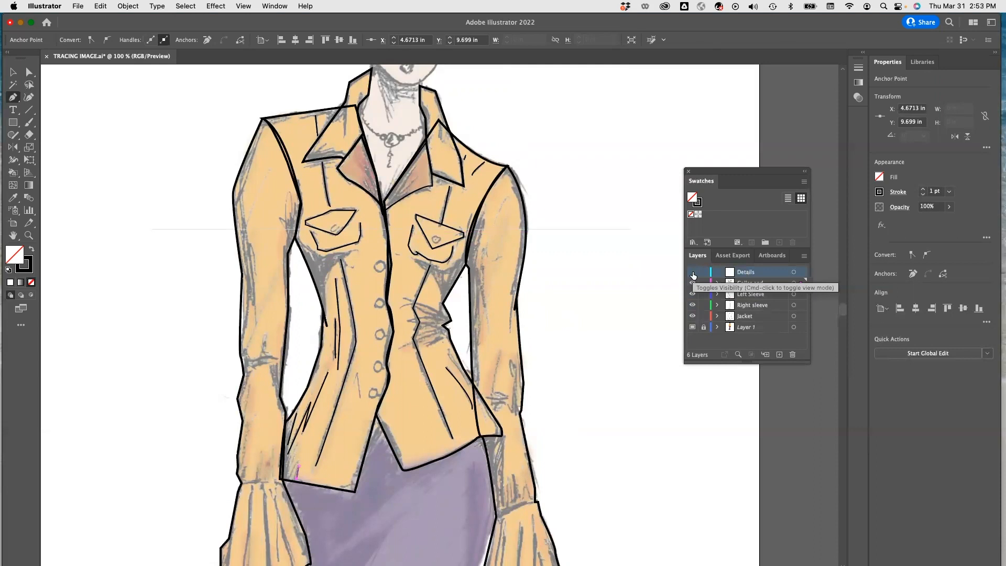
- Rename the empty "Details" layer to "Buttons" and switch to the Ellipse tool
left_click(750, 276)
double_click(747, 273)
left_click(759, 272)
left_click_drag(760, 272, 738, 271)
type("Buttons")
key("Return")
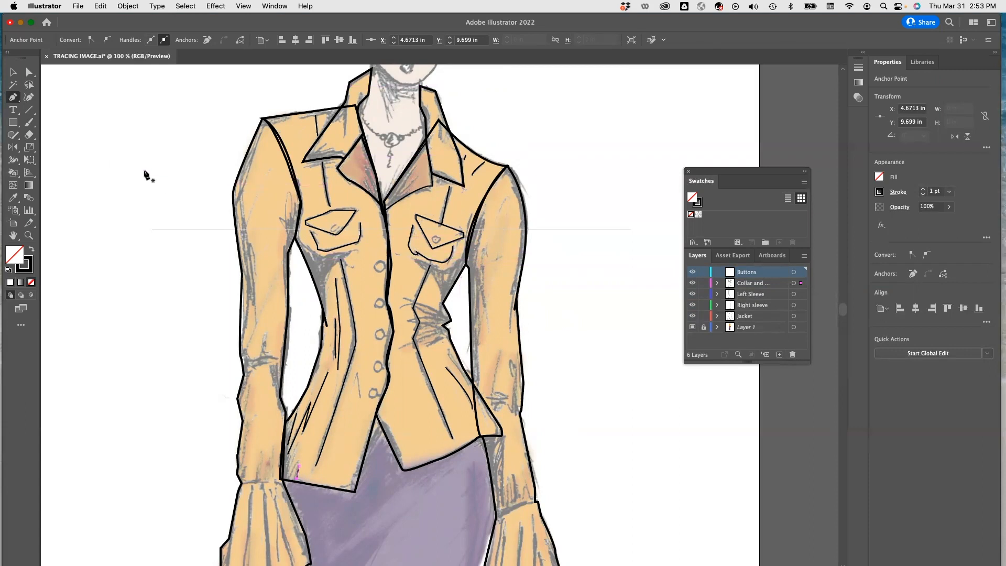
left_click(12, 126)
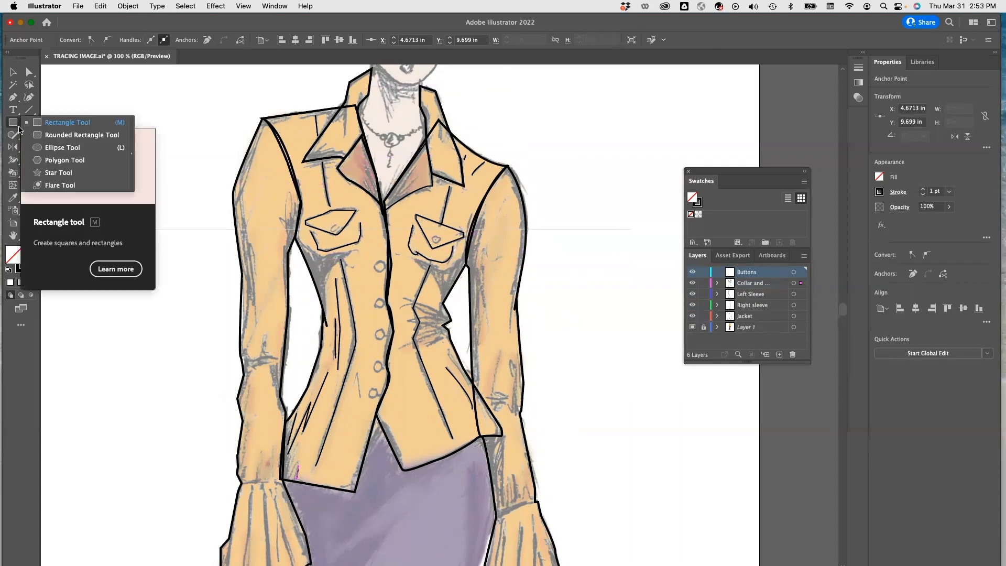
left_click(60, 149)
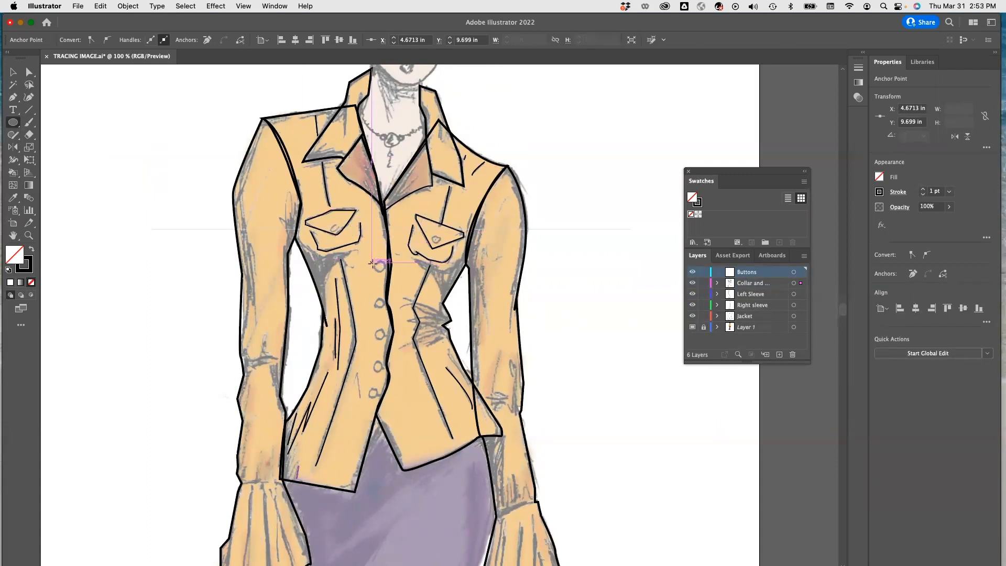
mouse_move(123, 206)
left_mouse_down()
mouse_move(151, 238)
mouse_move(169, 232)
mouse_move(169, 241)
left_mouse_up()
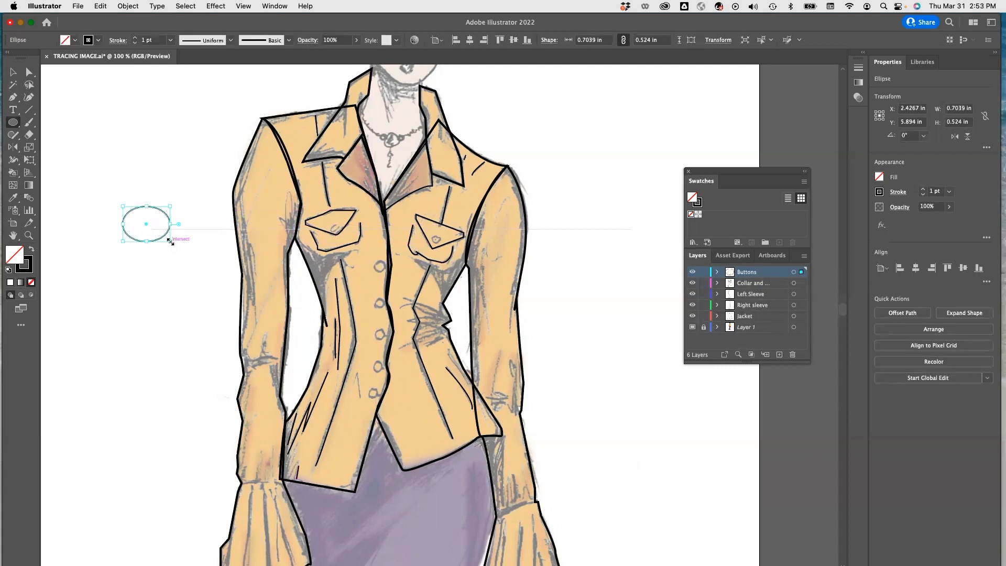
key("super+z")
mouse_move(144, 228)
left_mouse_down()
mouse_move(171, 257)
mouse_move(153, 230)
mouse_move(177, 249)
mouse_move(150, 222)
left_mouse_up()
key("super+z")
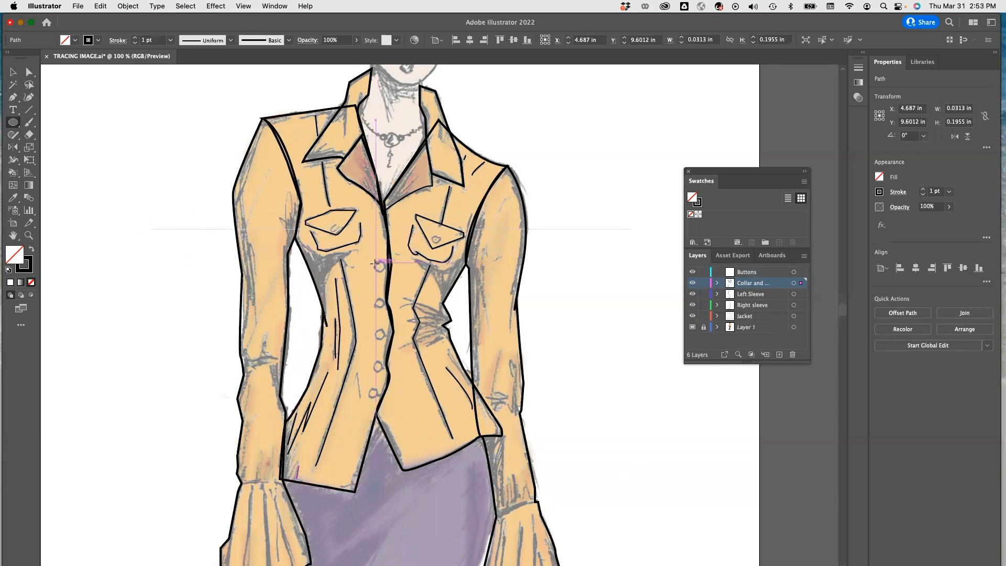
- Draw a circle about 0.12 in wide over the sketch's top front button
left_click_drag(375, 263, 384, 269)
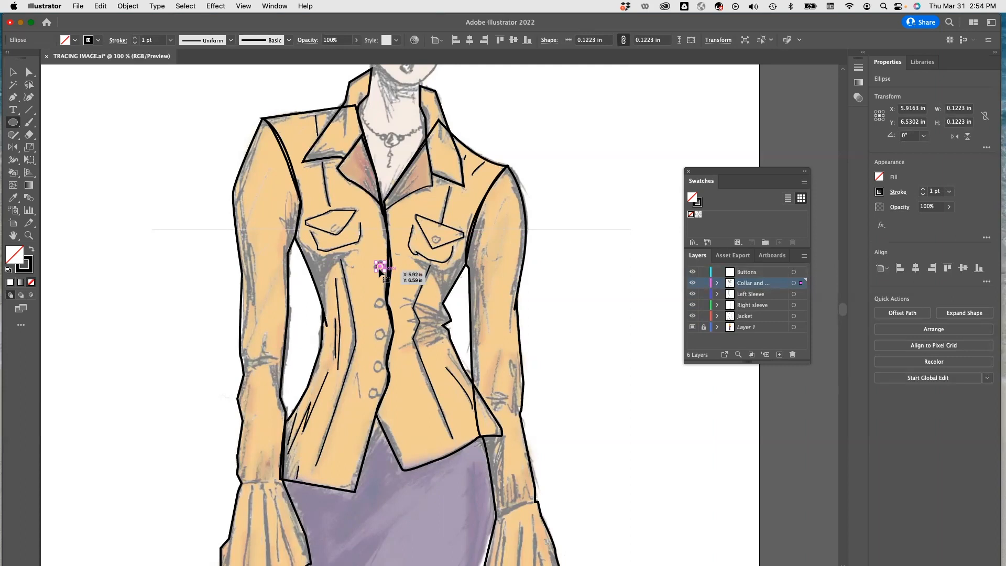
mouse_move(379, 270)
left_mouse_down()
mouse_move(379, 295)
mouse_move(379, 284)
left_mouse_up()
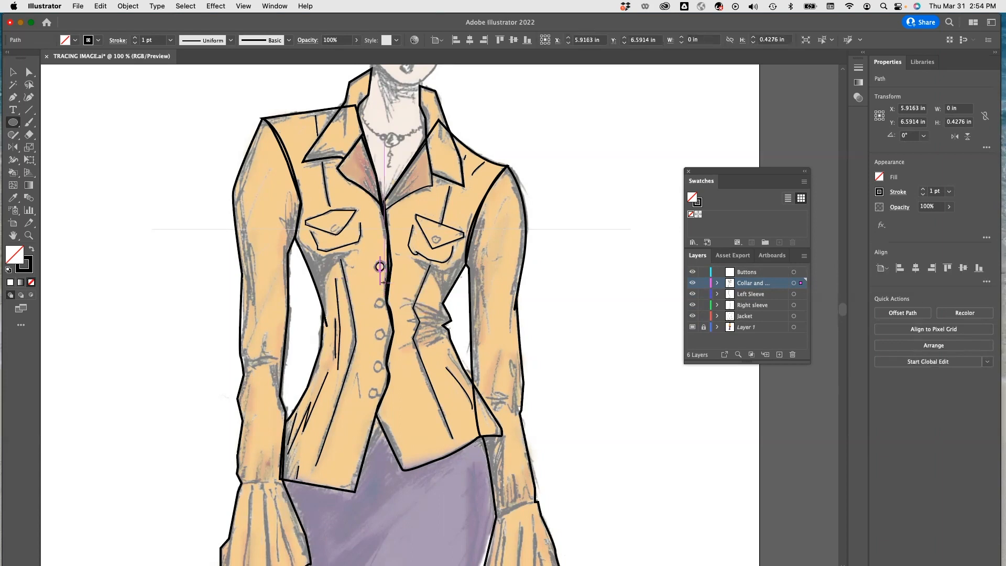
key("cmd+z")
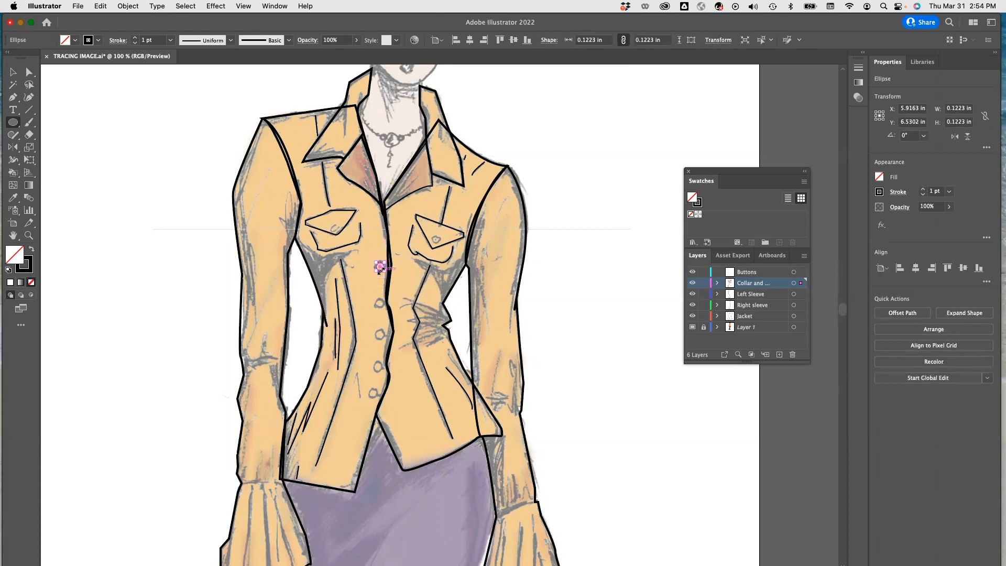
- Place a copy of the button circle straight below it on the second button
left_click(13, 71)
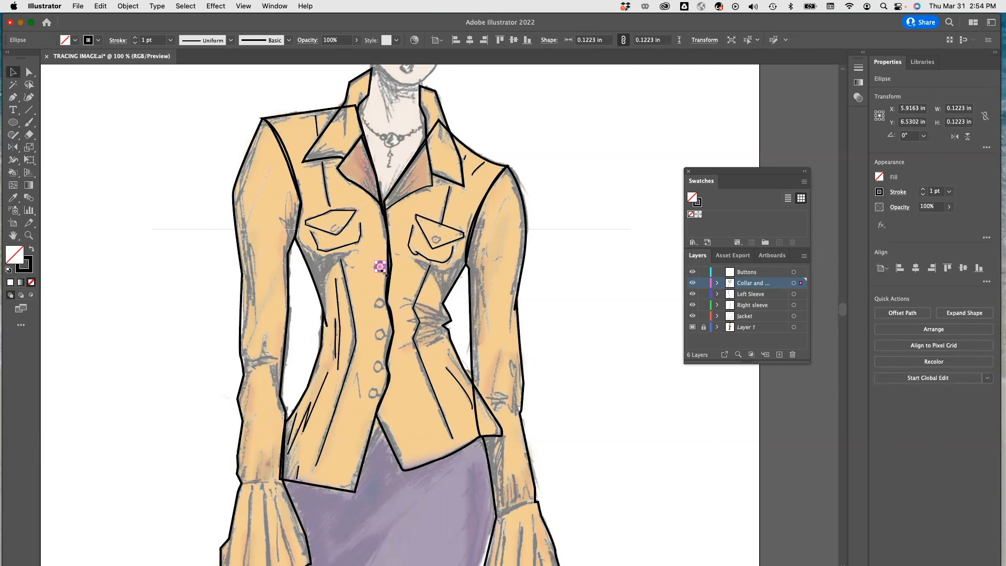
left_click_drag(380, 267, 382, 310)
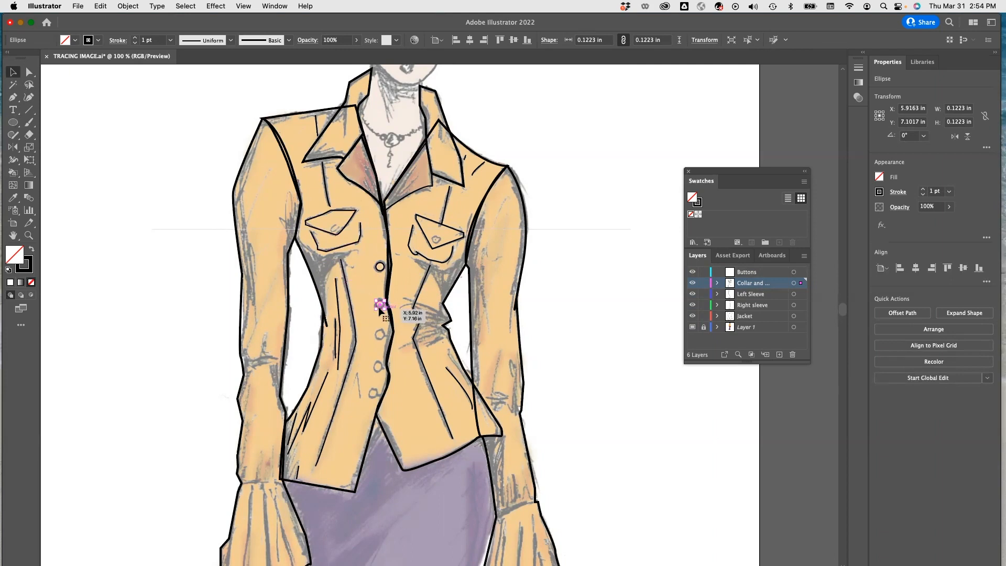
- Place copies of the button circle on the sketch's third, fourth and fifth front buttons
left_click(381, 309)
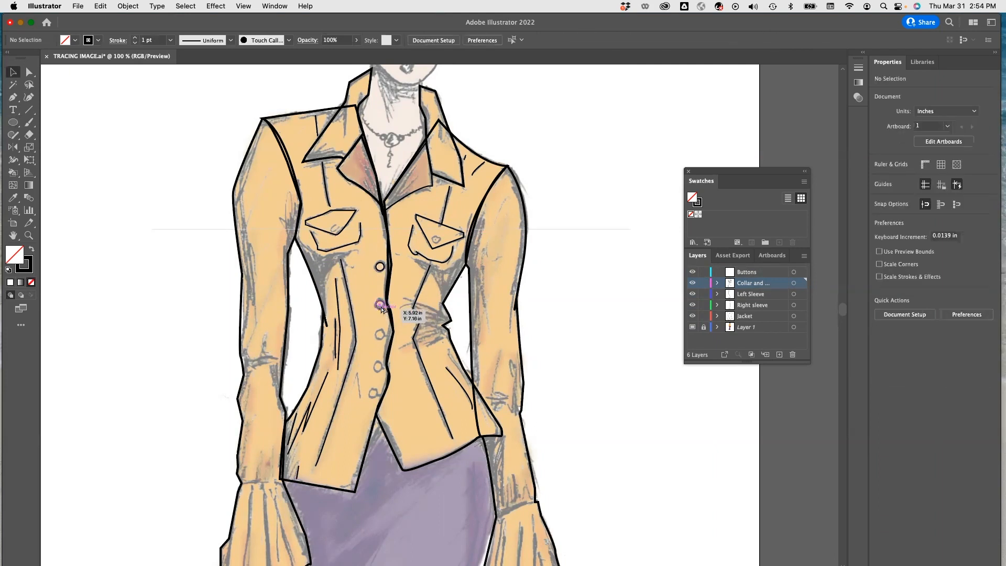
left_click_drag(381, 309, 384, 338)
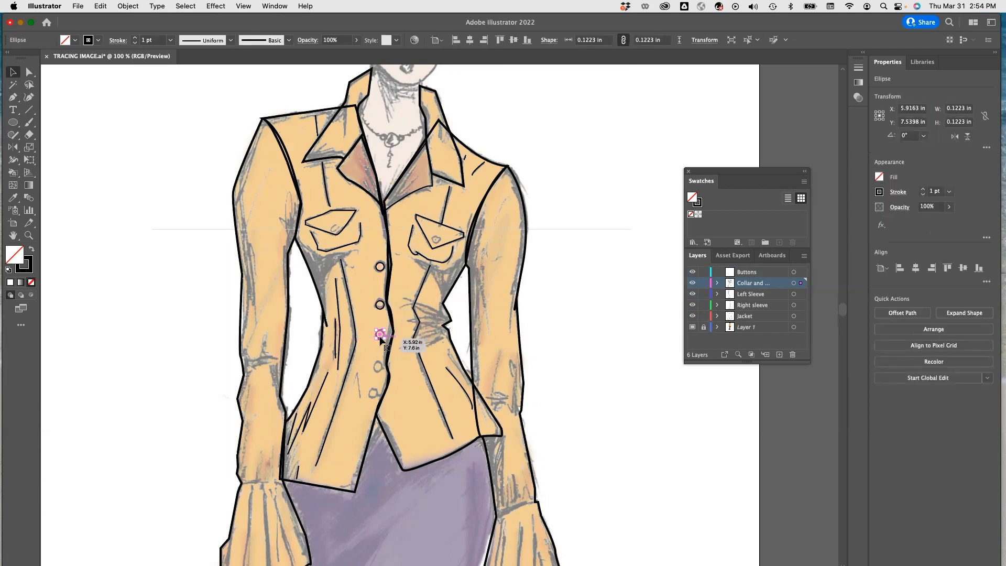
left_click(382, 374)
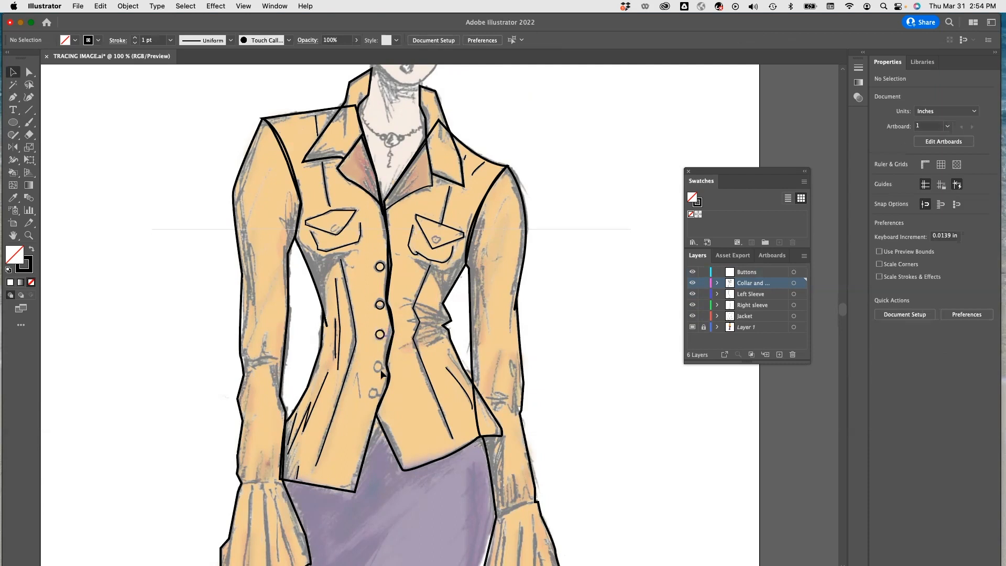
left_click(380, 339)
left_click(379, 337)
left_click(381, 337)
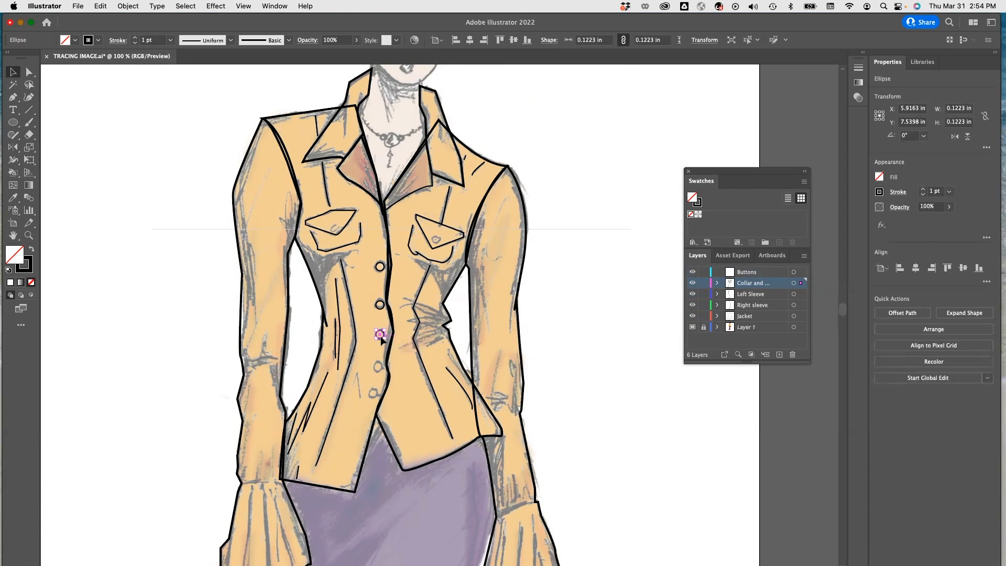
left_click(381, 361)
left_click_drag(380, 337, 377, 373)
- Paste further copies of the button circle and place one on each chest pocket flap
key("super+v")
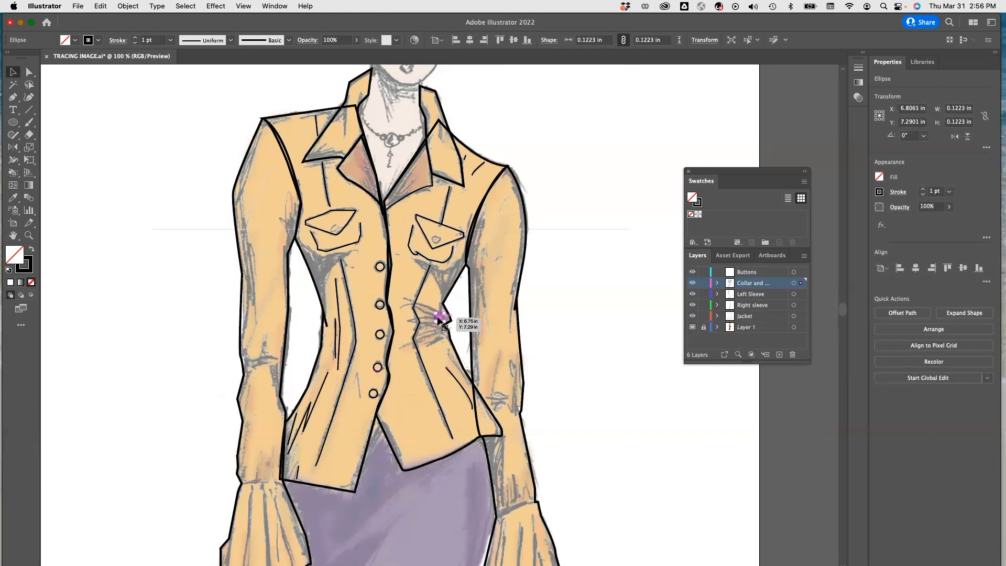
left_click_drag(439, 321, 436, 239)
left_click_drag(439, 318, 340, 229)
left_click(96, 130)
- Delete the empty Buttons layer
scroll(97, 131, "down", 2)
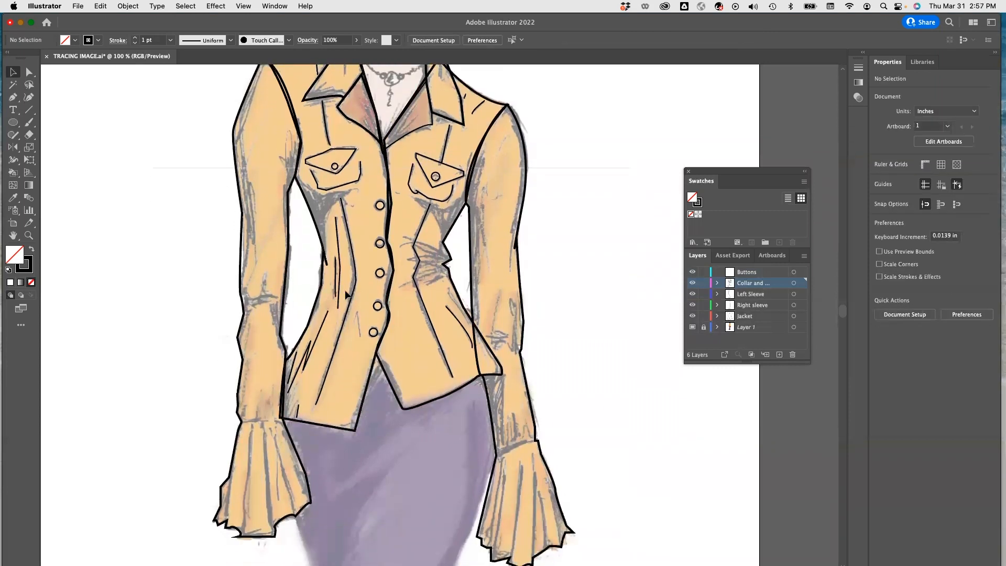
left_click(742, 274)
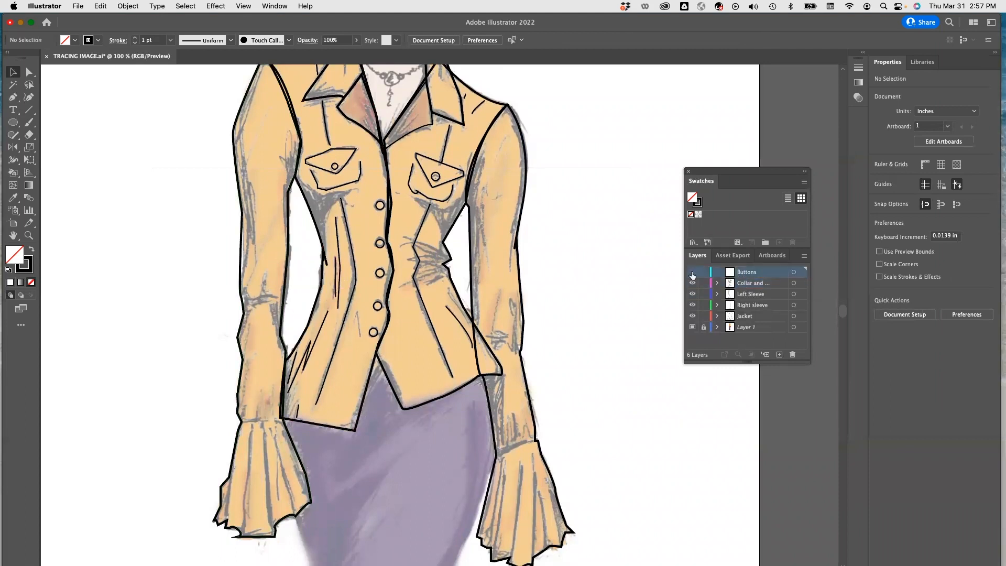
left_click(752, 284)
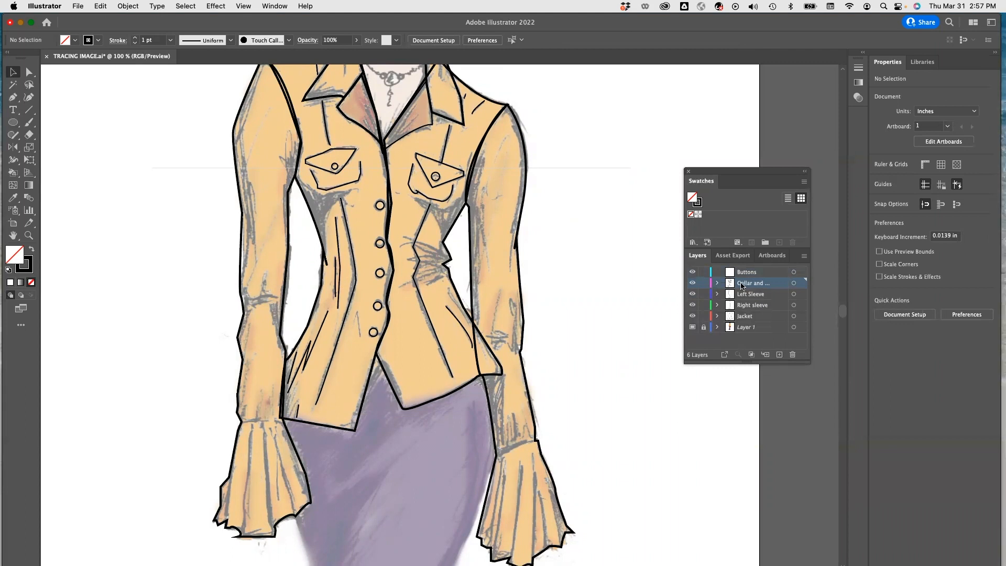
left_click_drag(761, 278, 792, 354)
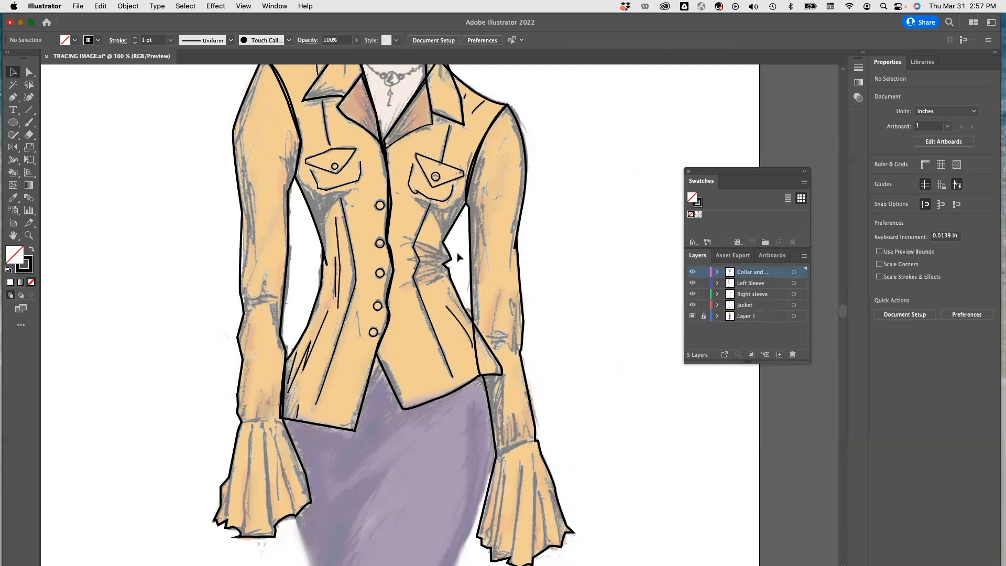
- Draw the elbow crease and the cuff seam across the right sleeve with the Pen tool
left_click(14, 98)
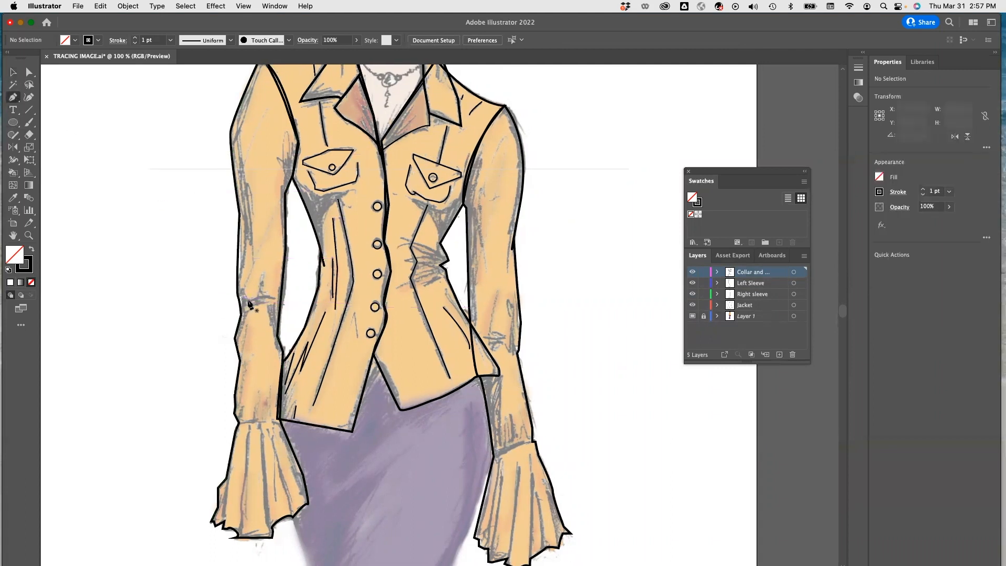
left_click_drag(244, 301, 276, 309)
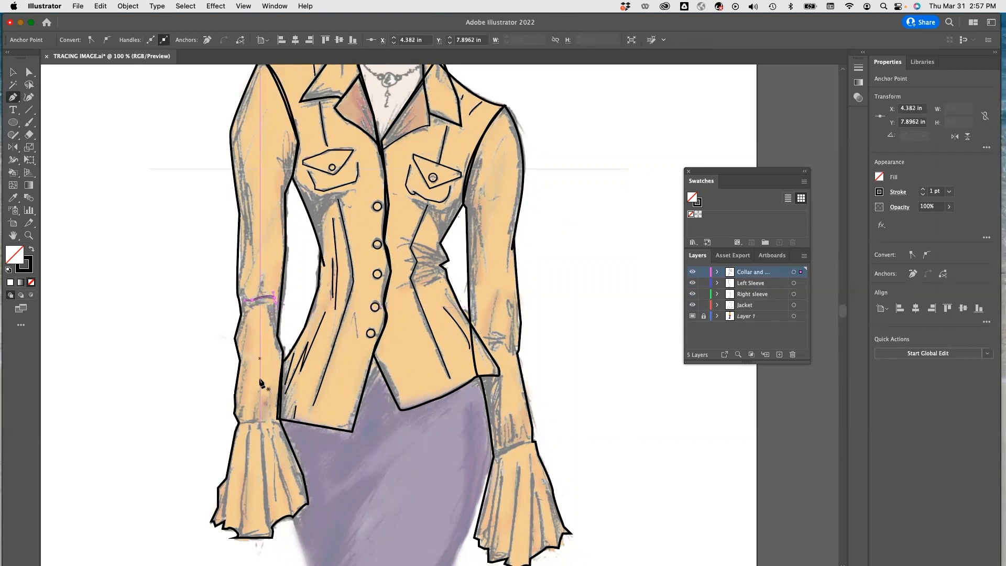
left_click(238, 422)
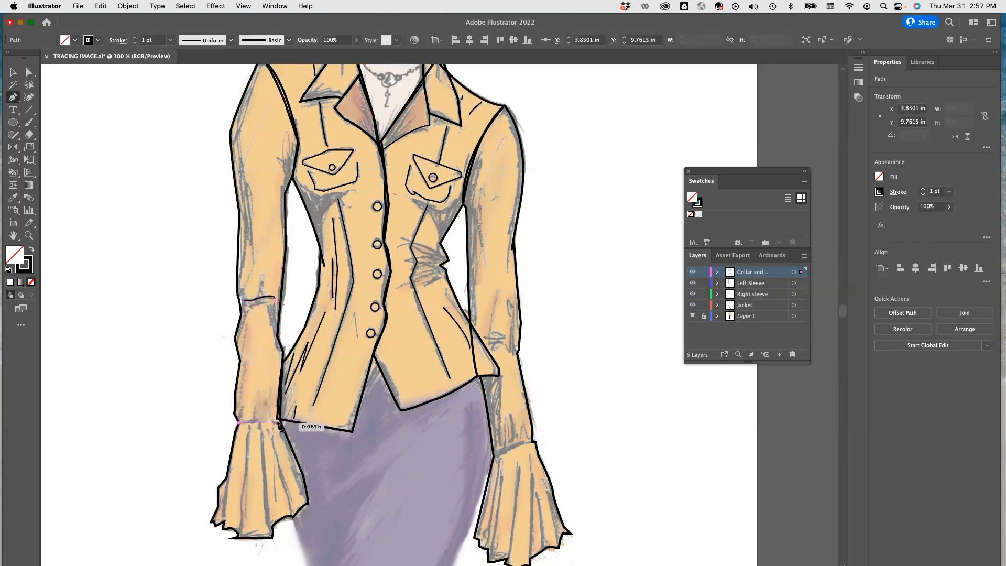
mouse_move(282, 423)
left_mouse_down()
mouse_move(282, 431)
mouse_move(250, 430)
mouse_move(246, 526)
mouse_move(240, 489)
left_mouse_up()
- Trace the pleat lines of the right sleeve's flared cuff as separate open paths
left_click_drag(240, 534, 246, 545)
key("Escape")
left_click(228, 475)
left_click(225, 523)
key("Escape")
left_click_drag(260, 423, 286, 488)
left_click(269, 528)
key("Escape")
left_click(292, 517)
key("Escape")
left_click(275, 466)
left_click(275, 500)
left_click(281, 432)
left_click(289, 451)
left_click(293, 469)
left_click(303, 493)
- Draw a short fold line just below the elbow crease on the right sleeve
left_click(268, 307)
left_click(275, 332)
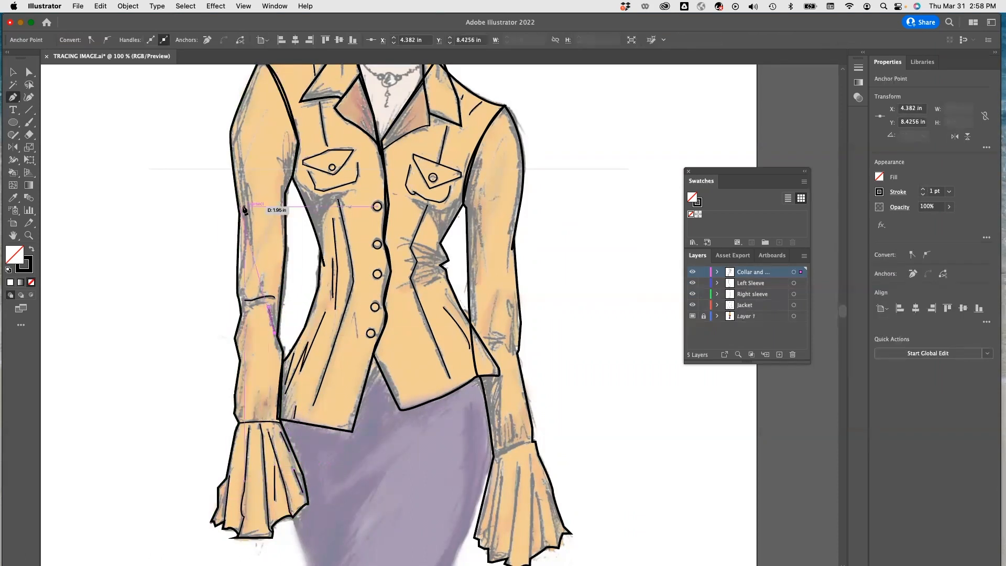
key("Escape")
- Trace the gathered fold lines at the waist of the jacket's left front as open paths
left_click(402, 238)
left_click(446, 258)
key("Escape")
left_click(398, 247)
left_click_drag(422, 252, 447, 257)
key("Escape")
left_click(445, 257)
left_click(405, 261)
left_click(444, 269)
left_click(398, 287)
key("Escape")
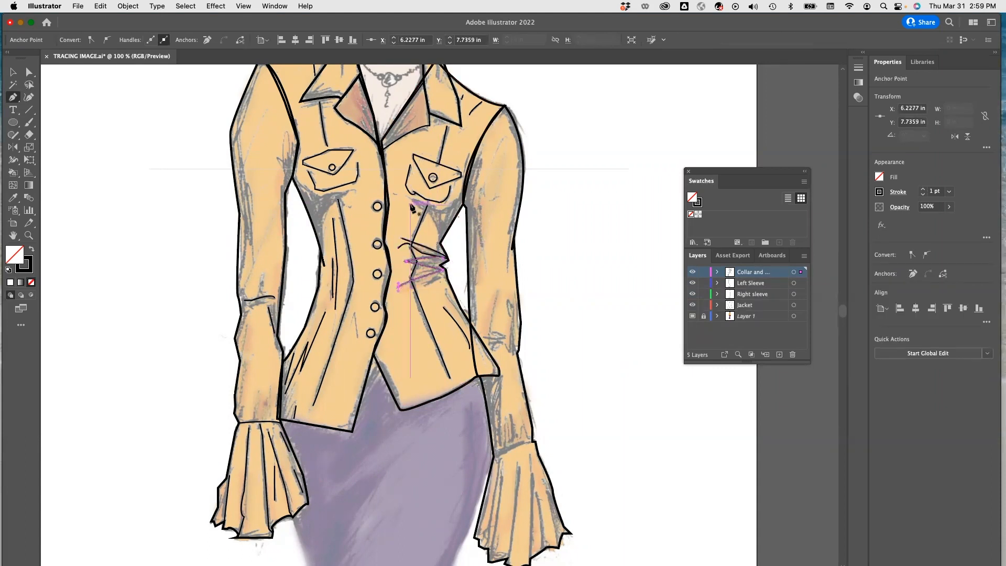
- Draw the fold lines on the lower left sleeve and the seam above its flared cuff
scroll(430, 208, "up", 1)
left_click(500, 381)
left_click(500, 449)
key("Escape")
left_click(493, 402)
left_click(496, 449)
left_click(510, 418)
left_click(515, 444)
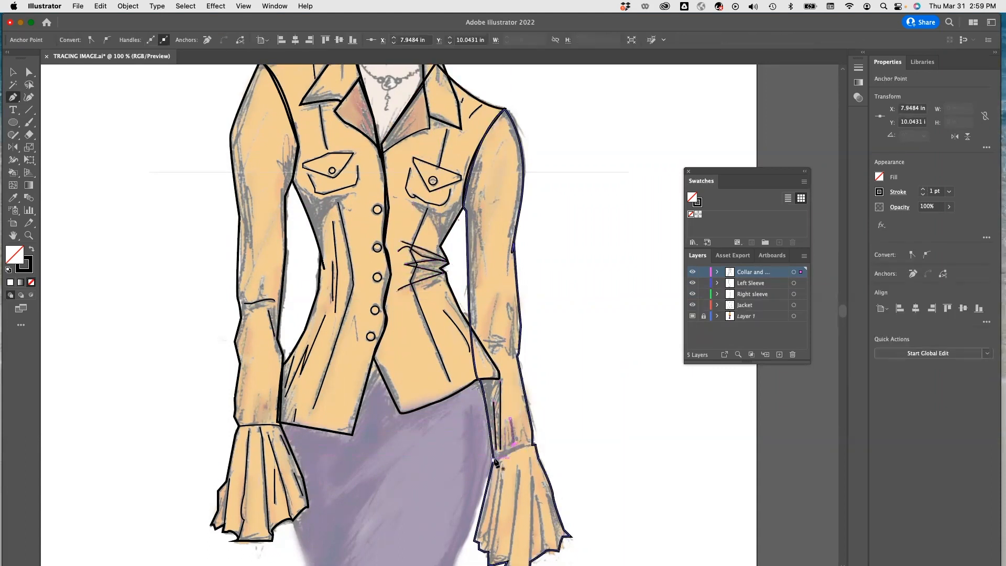
key("Escape")
- Trace the pleat lines of the left sleeve's flared cuff as separate open paths
left_click(500, 463)
left_click(486, 547)
key("Escape")
left_click(492, 486)
left_click(482, 538)
key("Escape")
left_click(500, 482)
scroll(496, 557, "down", 3)
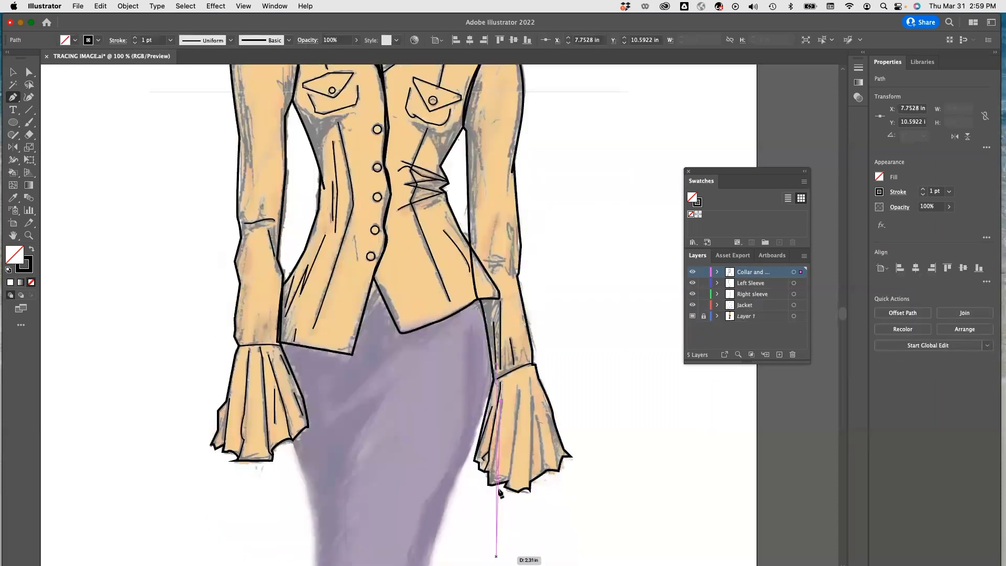
left_click(492, 480)
left_click(519, 389)
left_click(507, 480)
key("Escape")
left_click(530, 379)
left_click(530, 480)
key("Escape")
left_click(536, 416)
left_click(543, 471)
key("Escape")
left_click(544, 408)
left_click(558, 465)
key("Escape")
- Draw two fold lines around the elbow of the left sleeve
left_click(496, 214)
left_click(489, 260)
left_click(514, 237)
left_click(509, 273)
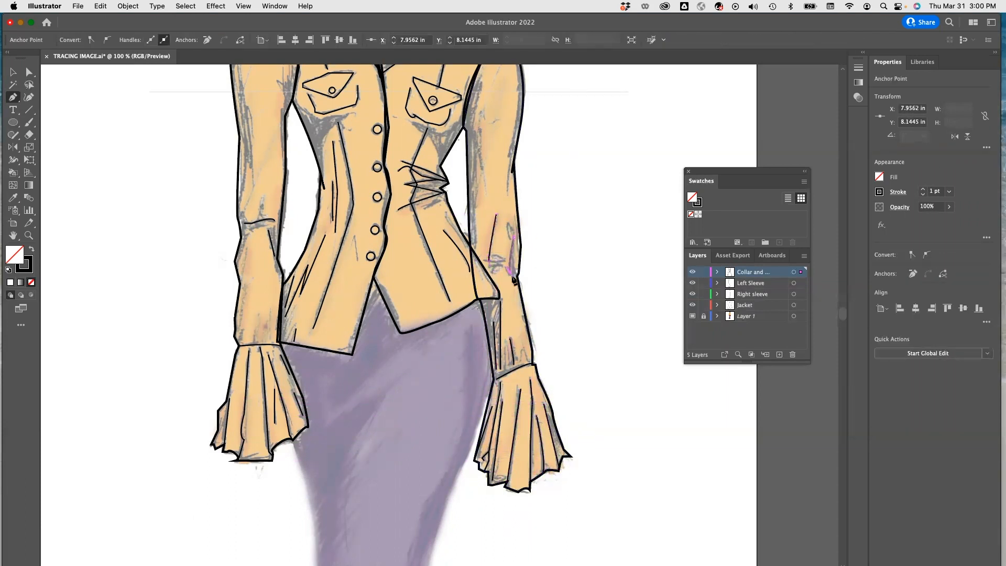
key("Escape")
- Trace the fold lines along the outer and inner edges of the upper left sleeve
scroll(516, 107, "up", 4)
left_click(509, 144)
left_click(522, 184)
left_click(512, 259)
left_click(506, 294)
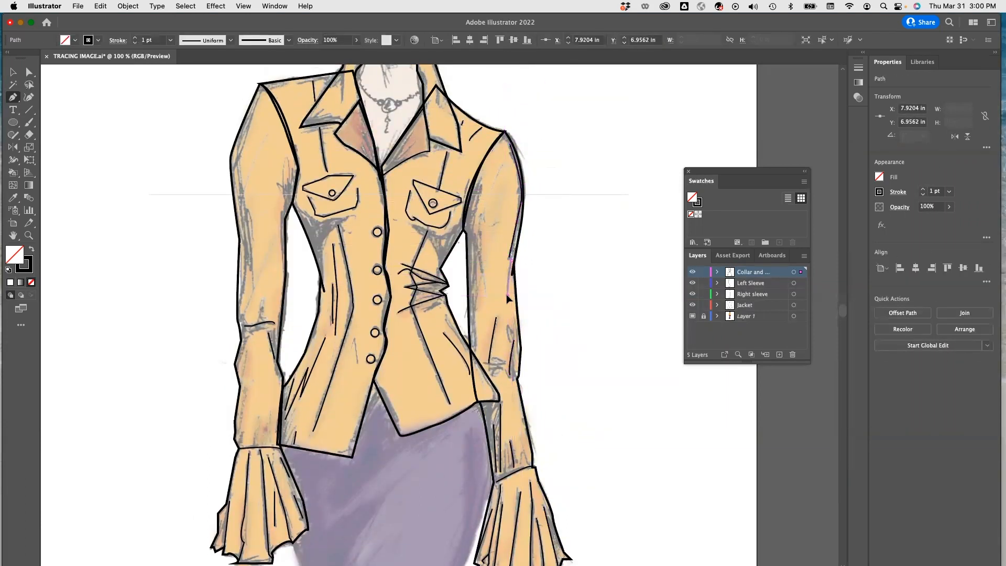
key("Escape")
left_click(481, 179)
left_click(475, 235)
key("Escape")
- Draw a short fold line beside the lowest front buttons and another on the right side of the collar
left_click(354, 340)
left_click(357, 361)
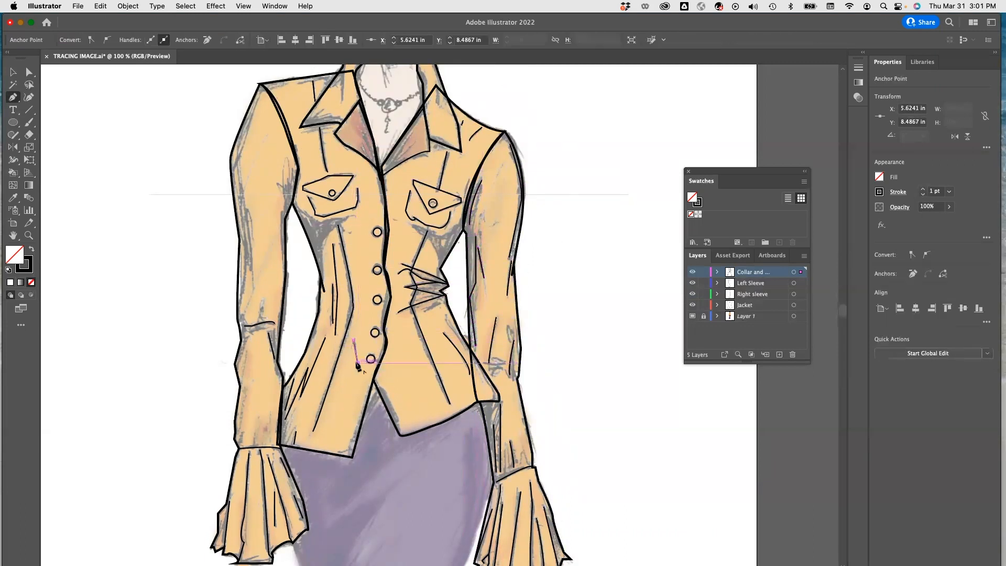
scroll(358, 367, "up", 3)
key("Escape")
left_click(340, 131)
left_click(339, 167)
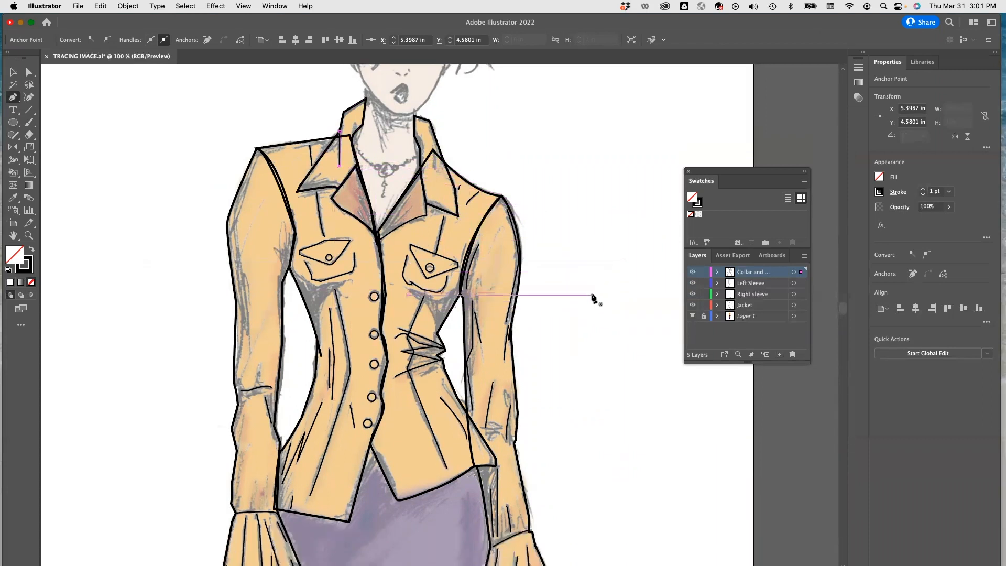
- Hide the sketch on Layer 1 to check the traced jacket on its own, and show the sketch again
scroll(590, 293, "down", 3)
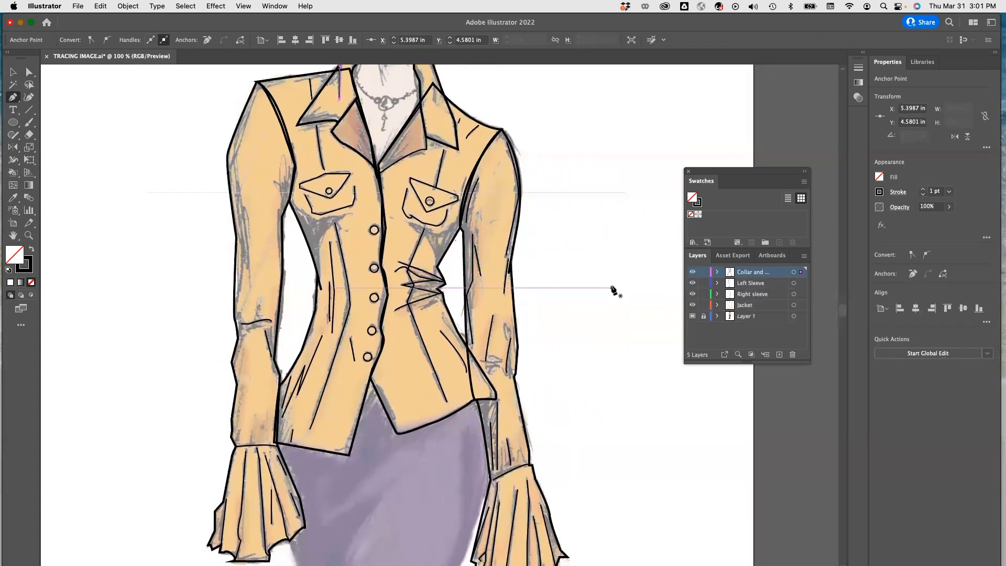
key("super+minus")
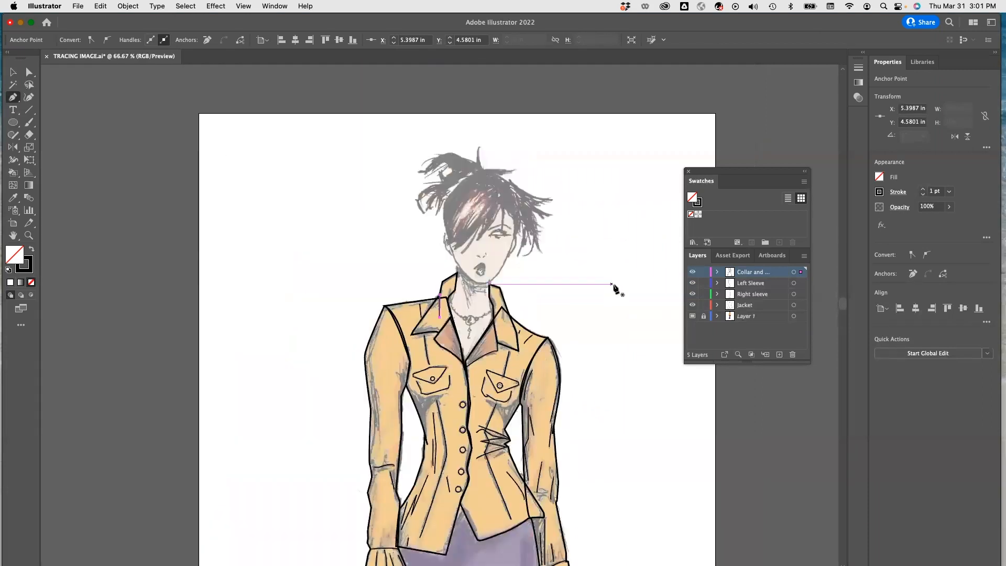
scroll(614, 286, "down", 3)
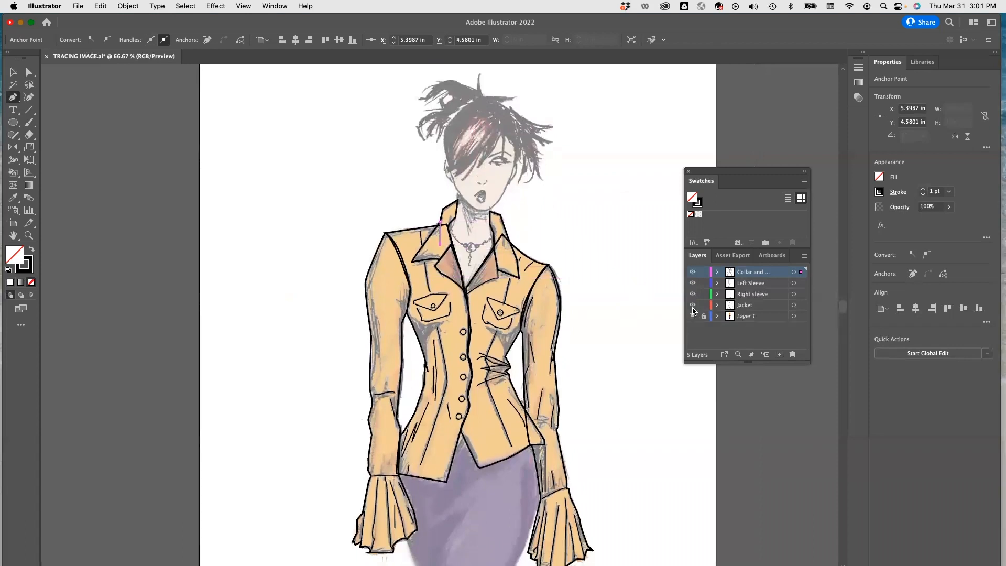
left_click(691, 316)
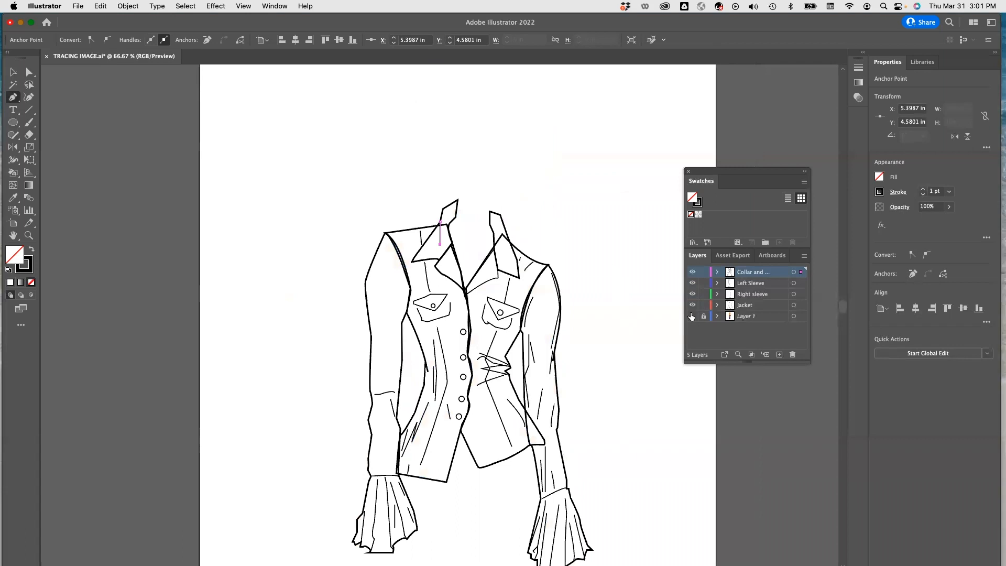
left_click(691, 316)
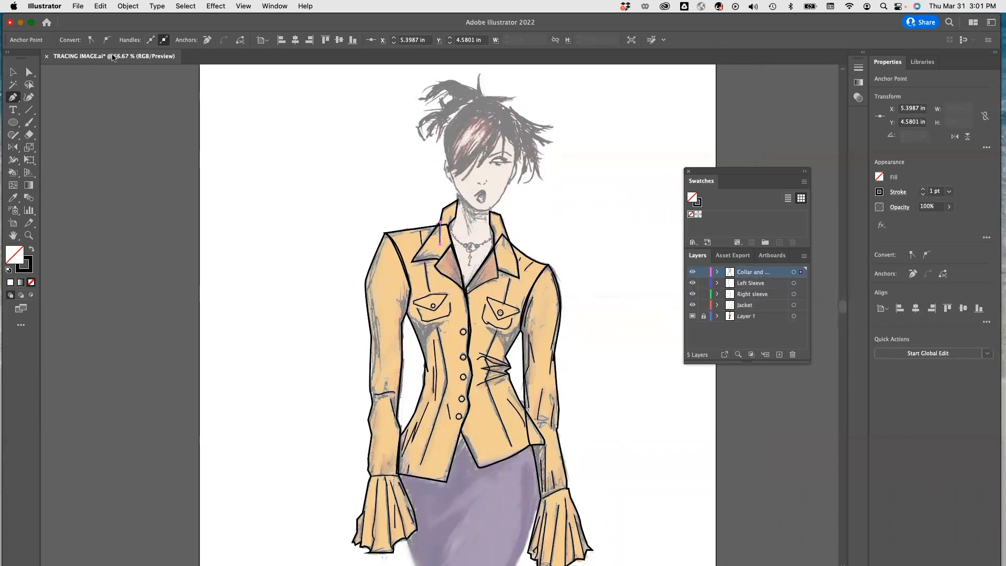
- Fill the right sleeve outline with light green (C 45.88, M 0, Y 100, K 0)
left_click(12, 73)
left_click(374, 278)
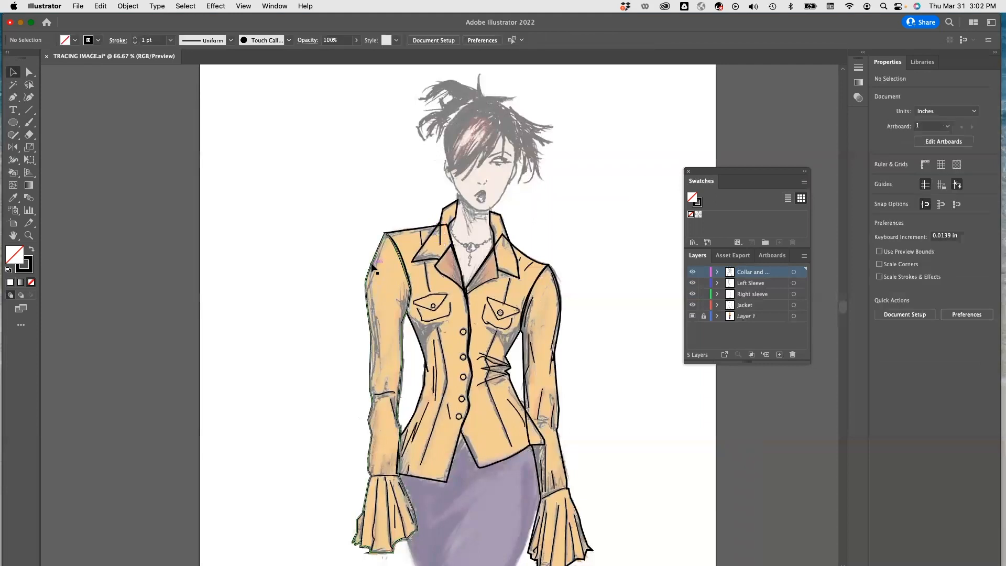
left_click(368, 266)
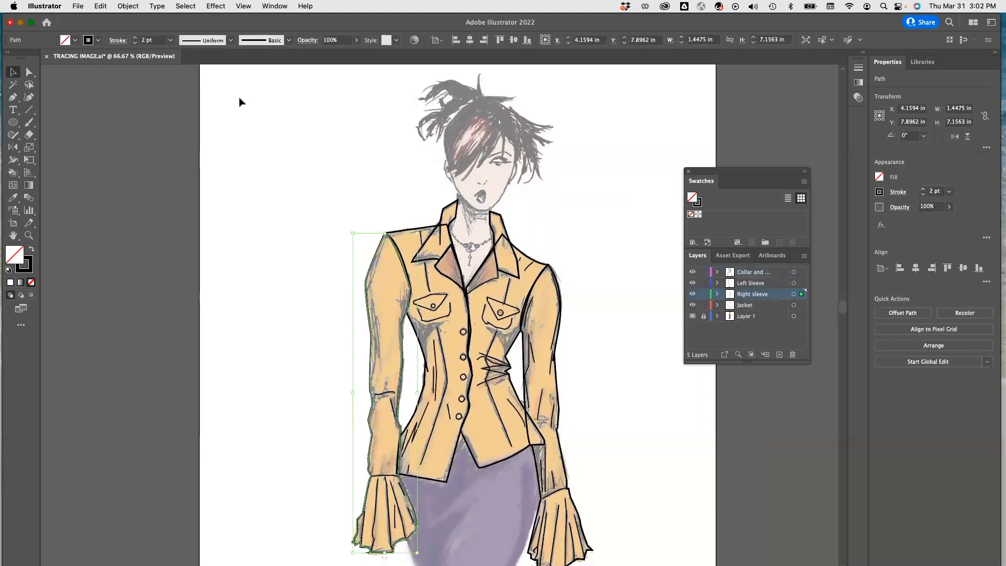
left_click(880, 177)
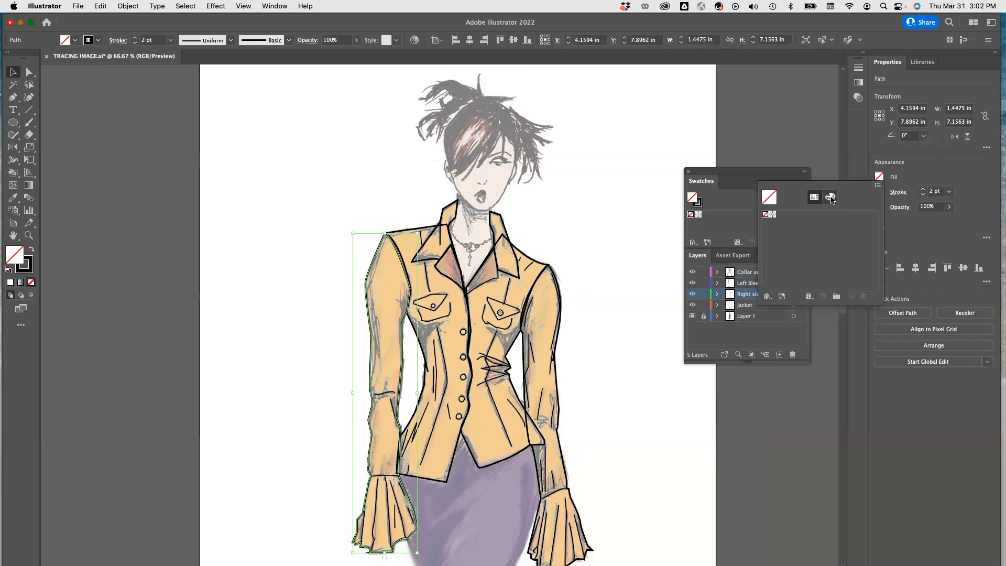
left_click(829, 199)
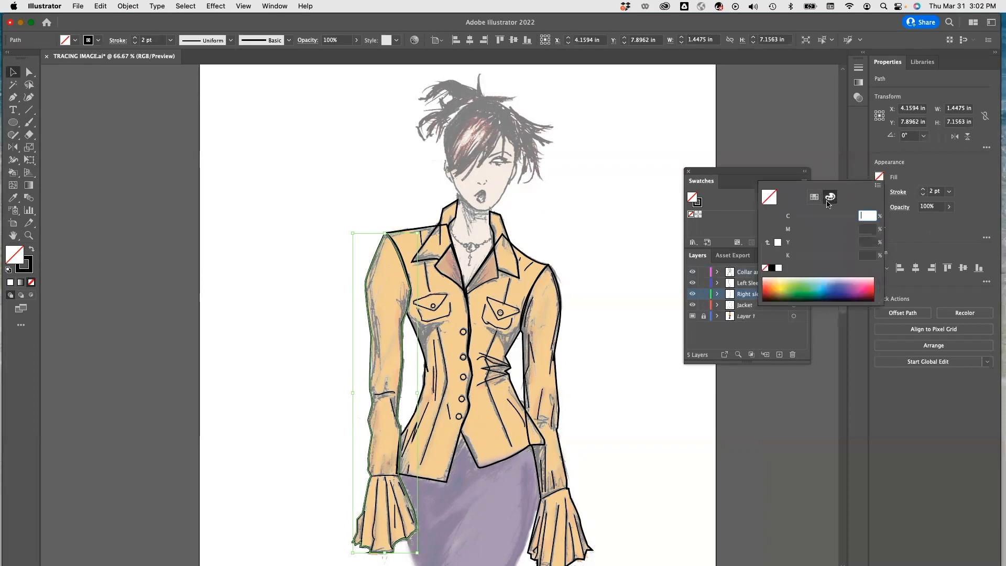
left_click(792, 283)
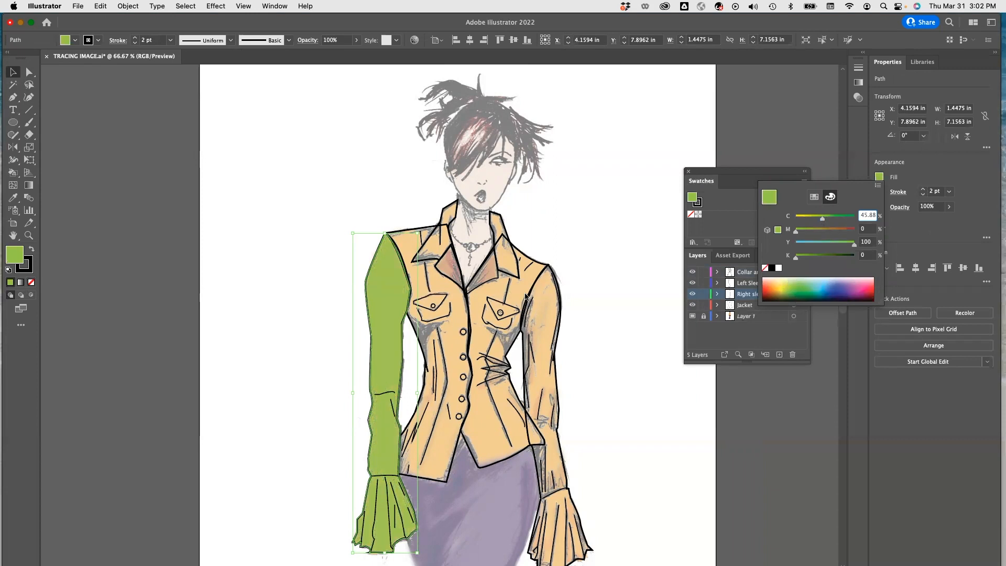
- Fill both inner lapel shapes at the neckline with orange (C 0, M 72.16, Y 96.47, K 0)
left_click(545, 293)
left_click(538, 291)
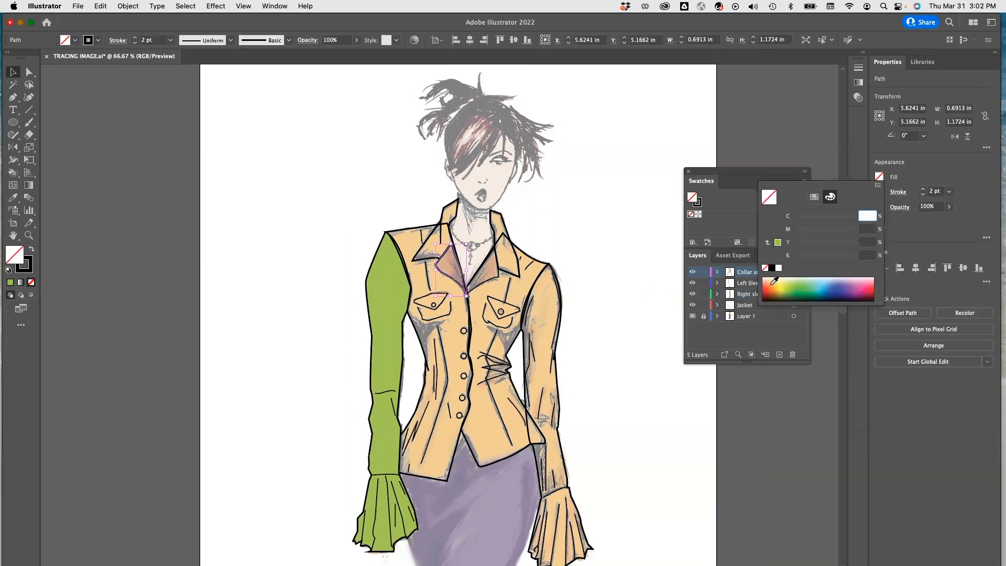
left_click(774, 282)
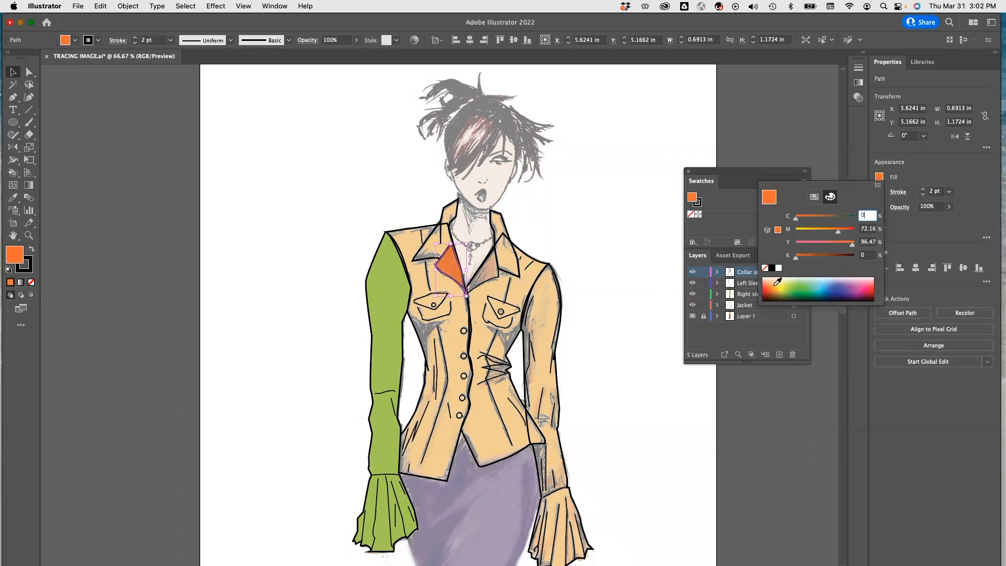
left_click(481, 269)
left_click(878, 177)
left_click(778, 242)
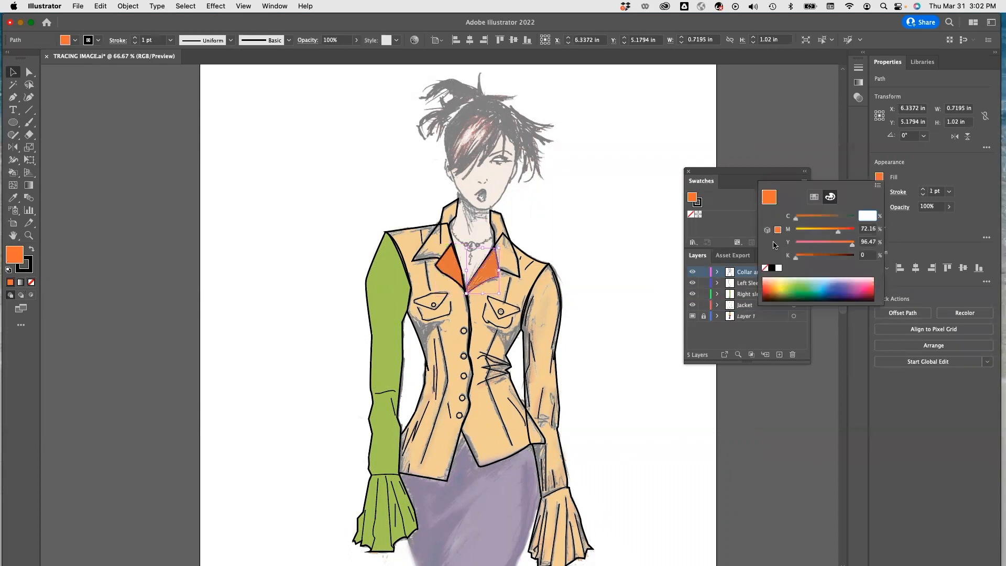
- Fill the jacket's left front panel with a medium green and select the right front panel
left_click(405, 244)
left_click(540, 259)
left_click(878, 177)
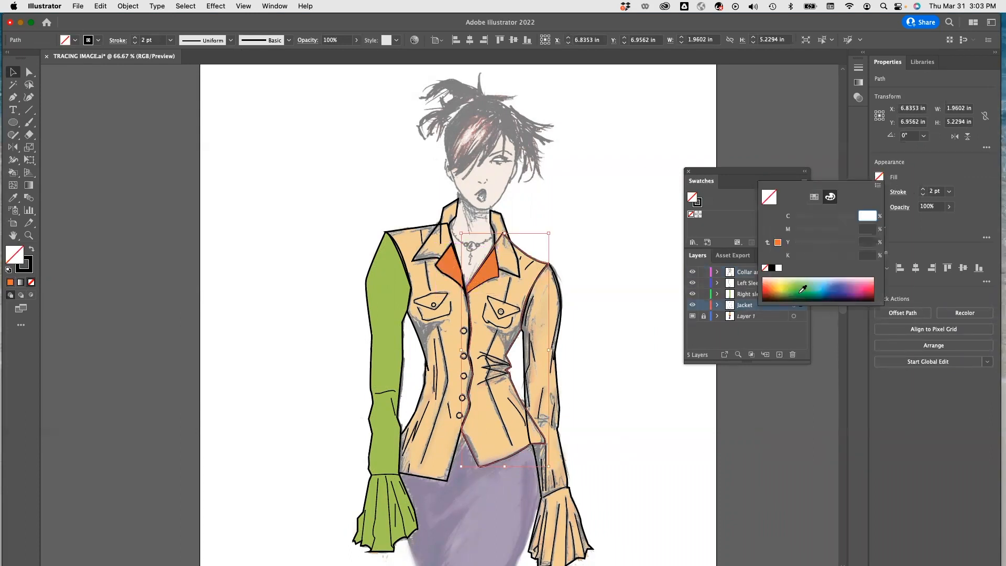
left_click(801, 283)
left_click(418, 337)
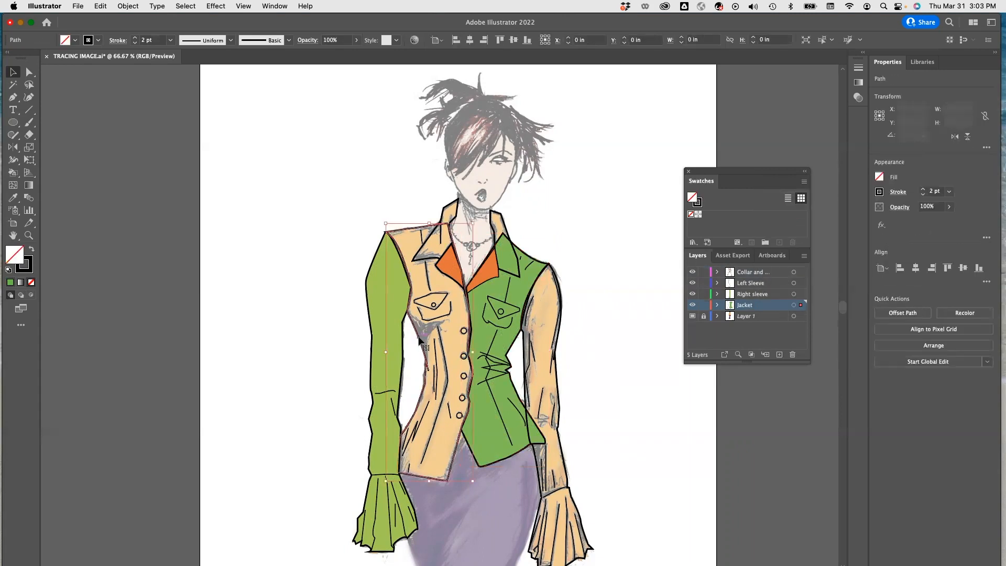
- Fill the jacket's right front panel with medium green and both collar halves with dark green (C 81.96, M 3.53, Y 100, K 0.39)
left_click(879, 177)
left_click(799, 285)
left_click(499, 232)
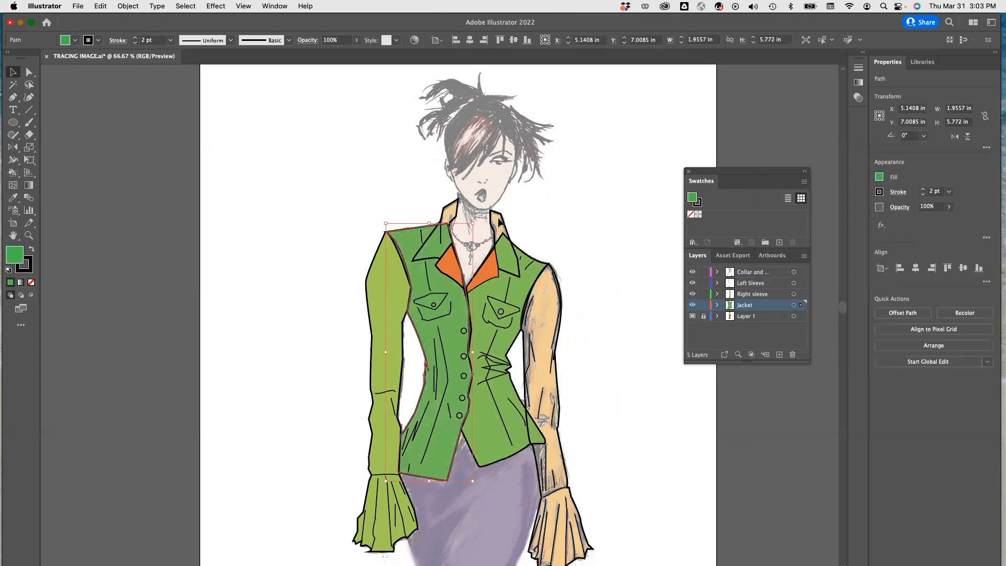
left_click(879, 177)
left_click(809, 287)
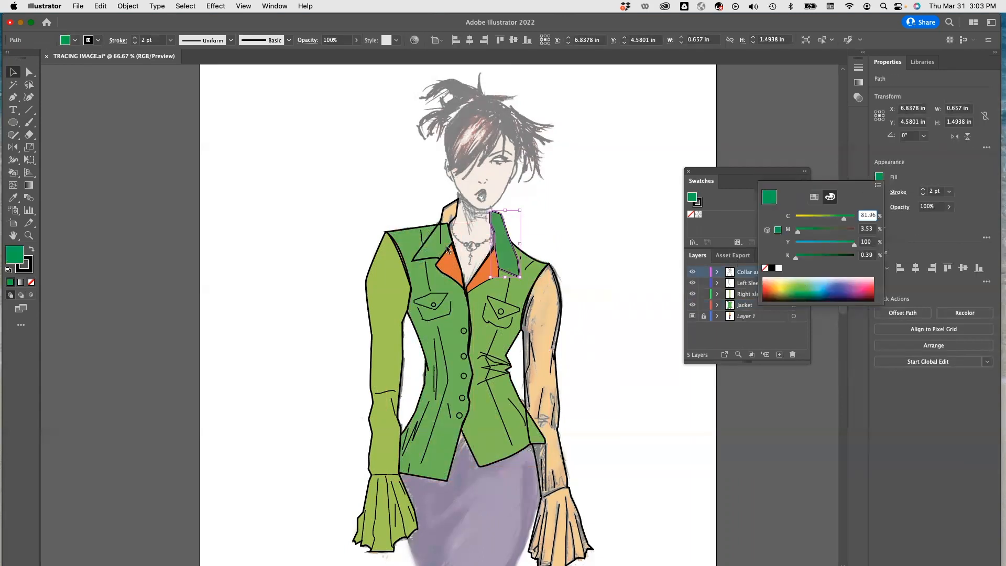
left_click(433, 243)
left_click(435, 233)
left_click(879, 177)
left_click(778, 242)
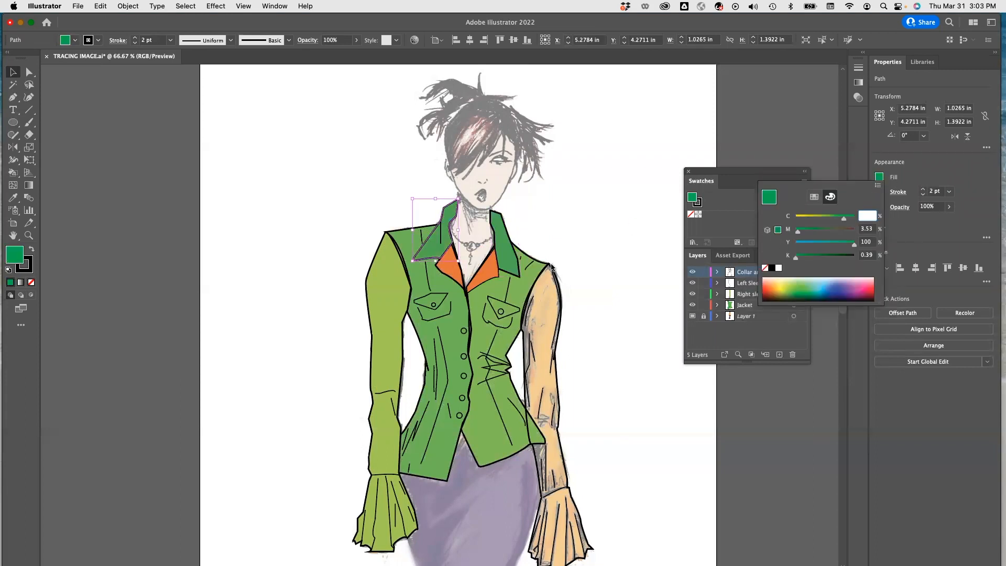
- Fill the left sleeve outline, including its cuff, with light green
left_click(551, 264)
left_click(551, 265)
left_click(878, 177)
left_click_drag(803, 288, 802, 279)
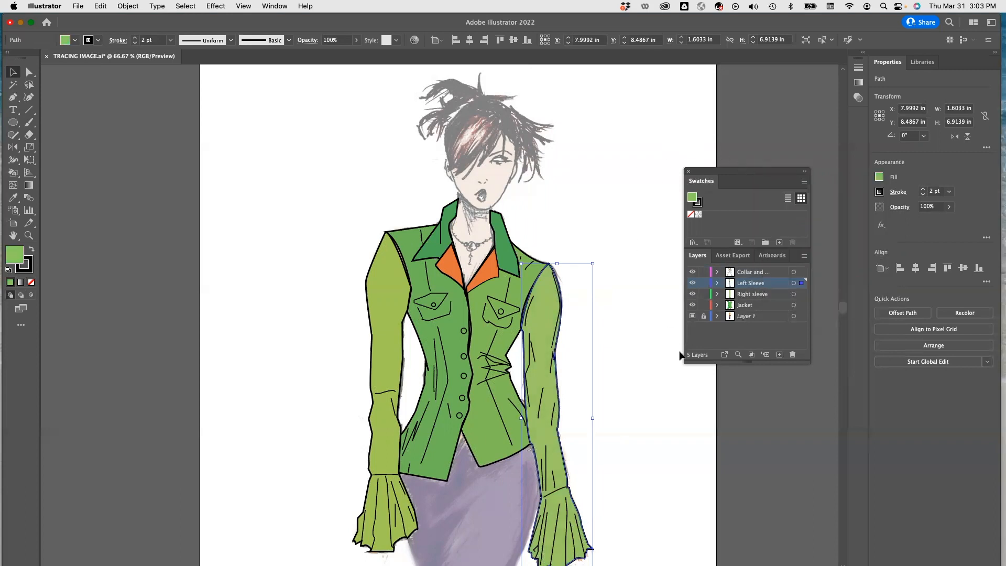
- Set the fill to None with the left sleeve selected, and choose the Pen tool
scroll(635, 371, "down", 10)
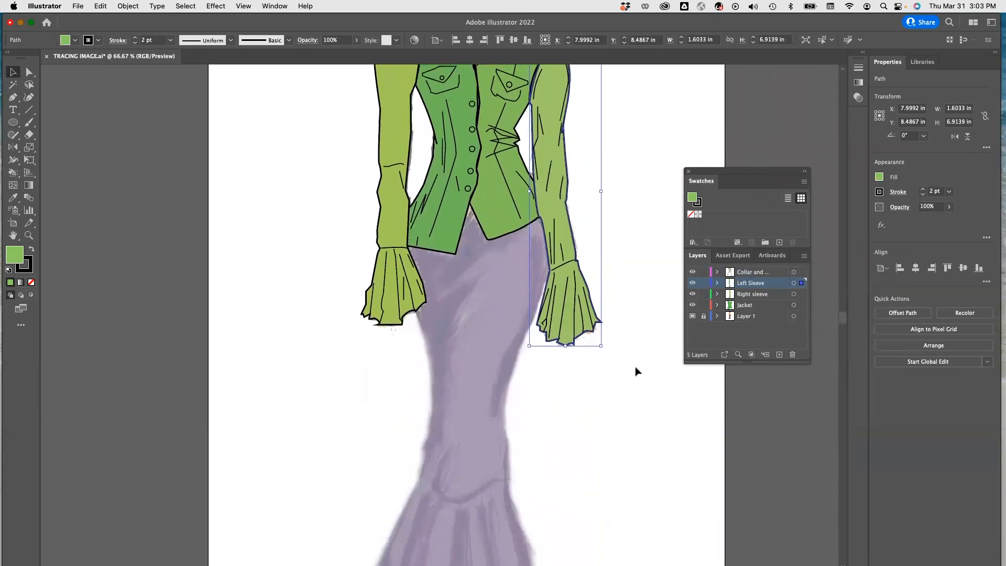
scroll(636, 370, "down", 2)
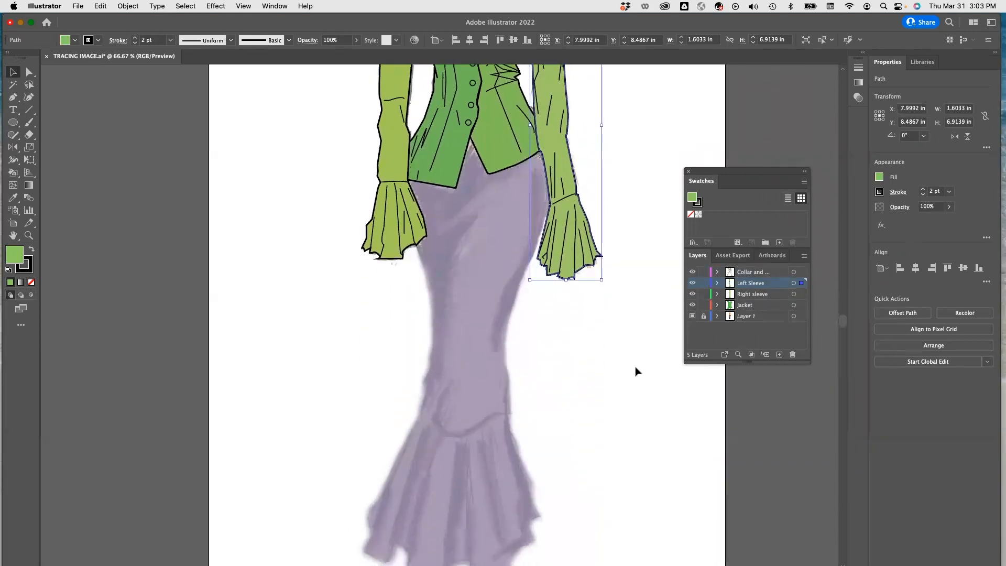
key("super+minus")
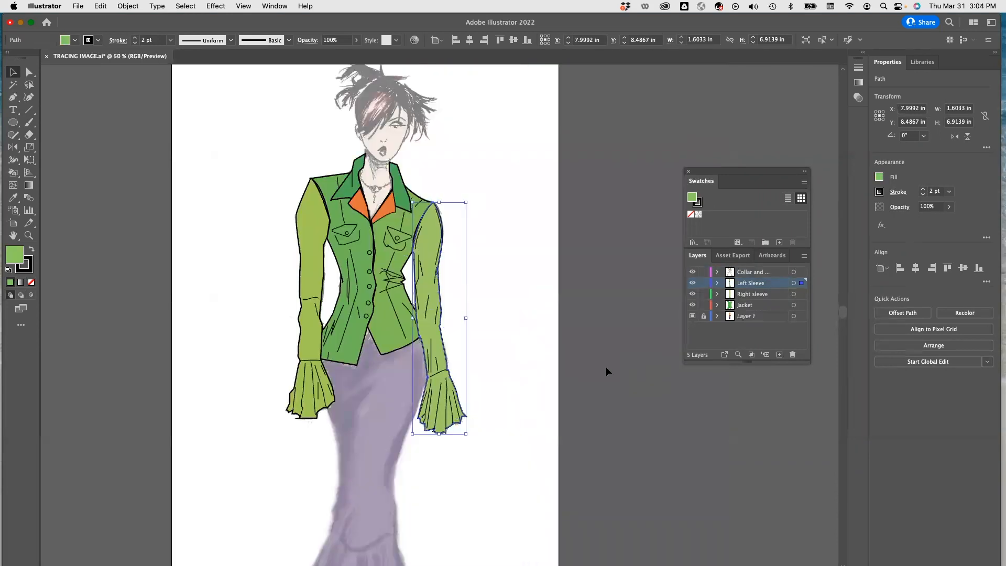
scroll(543, 382, "down", 6)
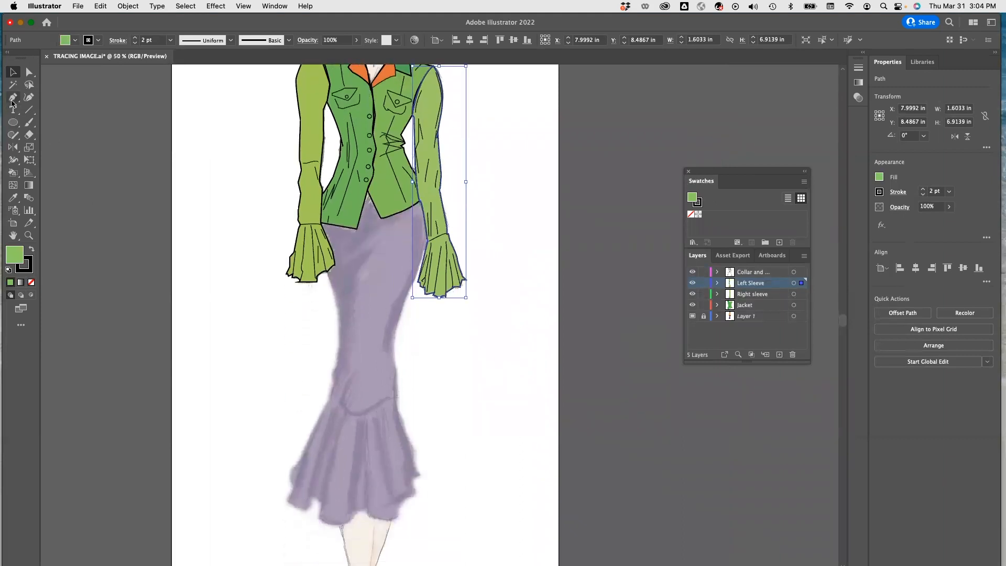
left_click(76, 42)
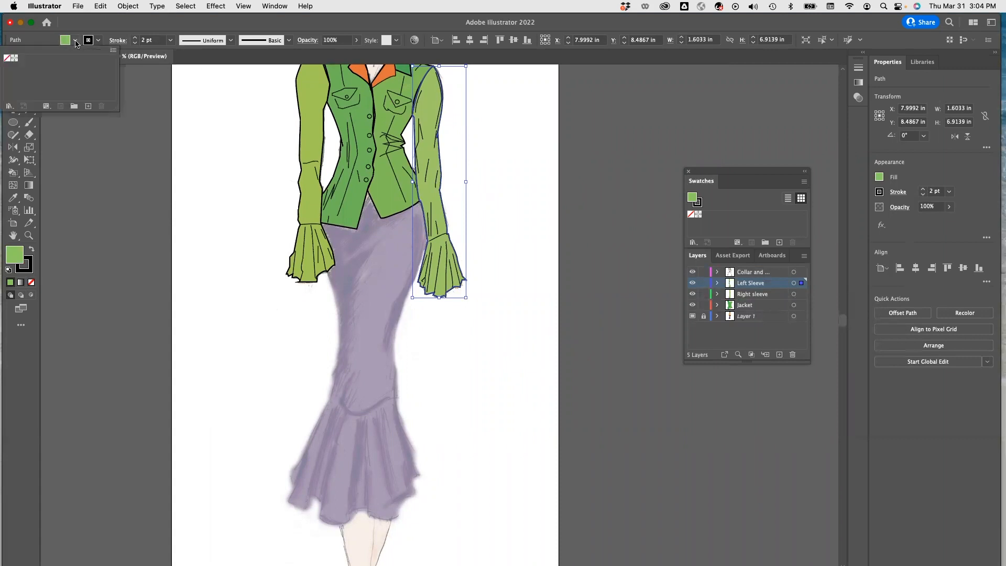
left_click(9, 59)
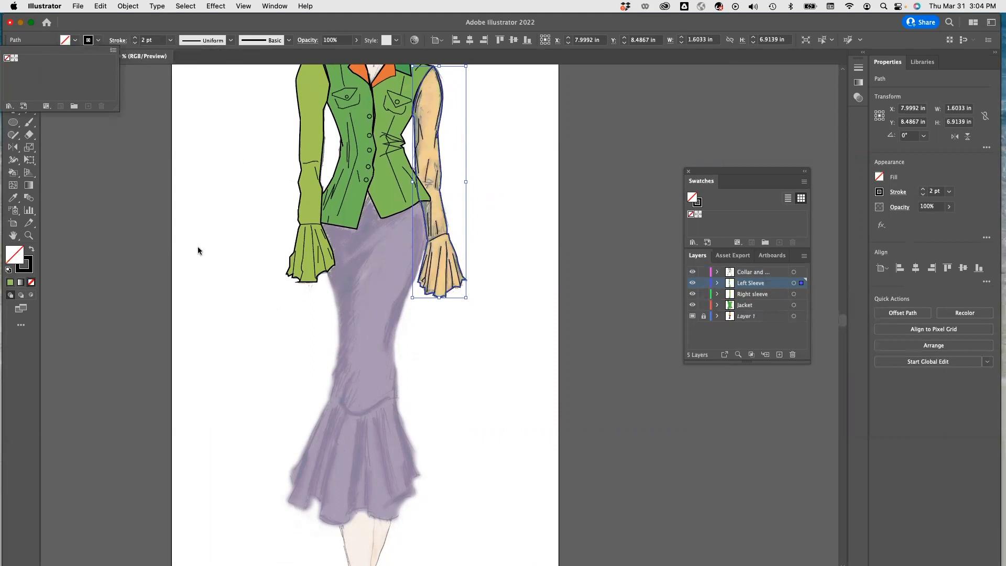
key("Escape")
key("p")
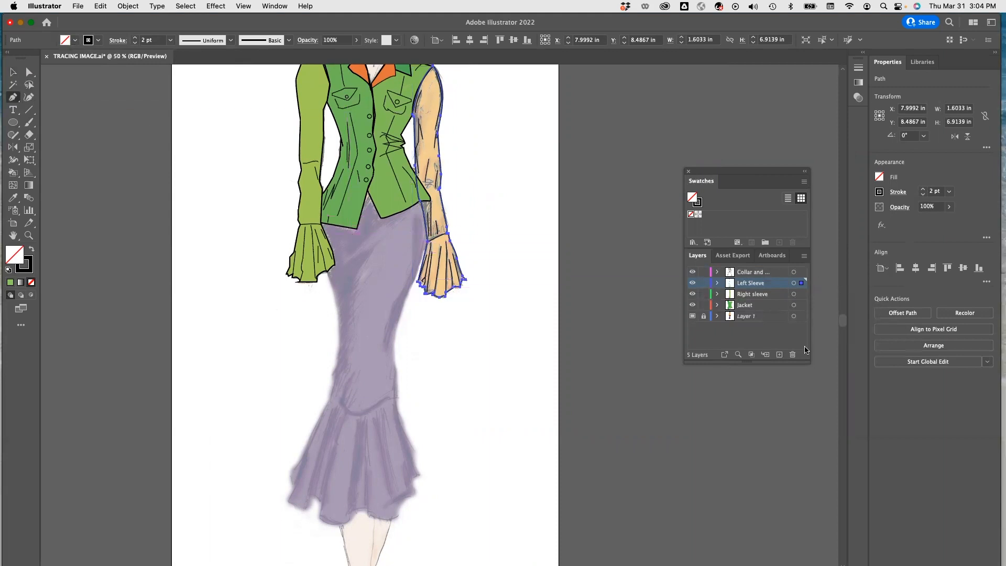
- Add a layer named skirt above the collar layer and lock the other layers
left_click(778, 355)
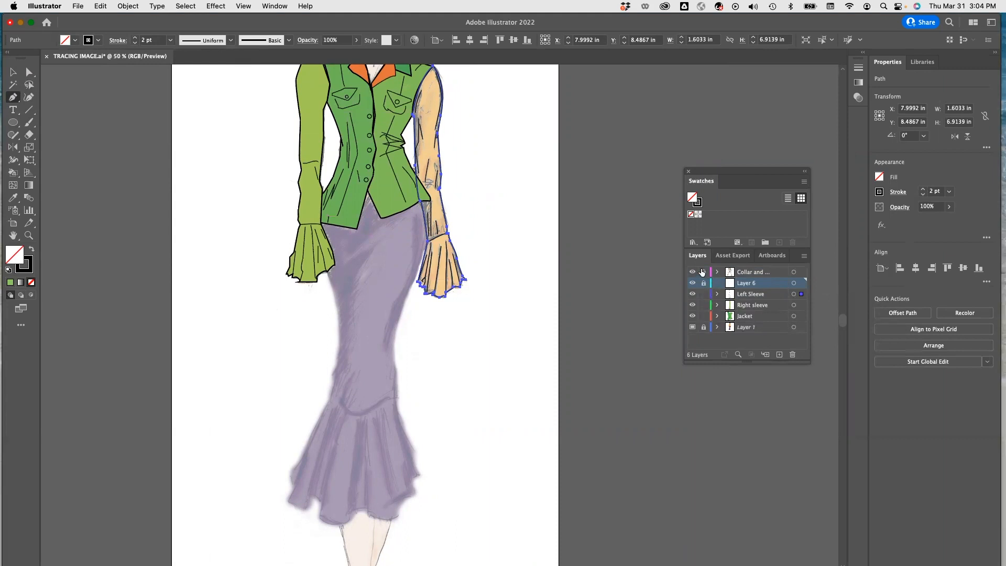
left_click_drag(766, 285, 768, 269)
double_click(752, 272)
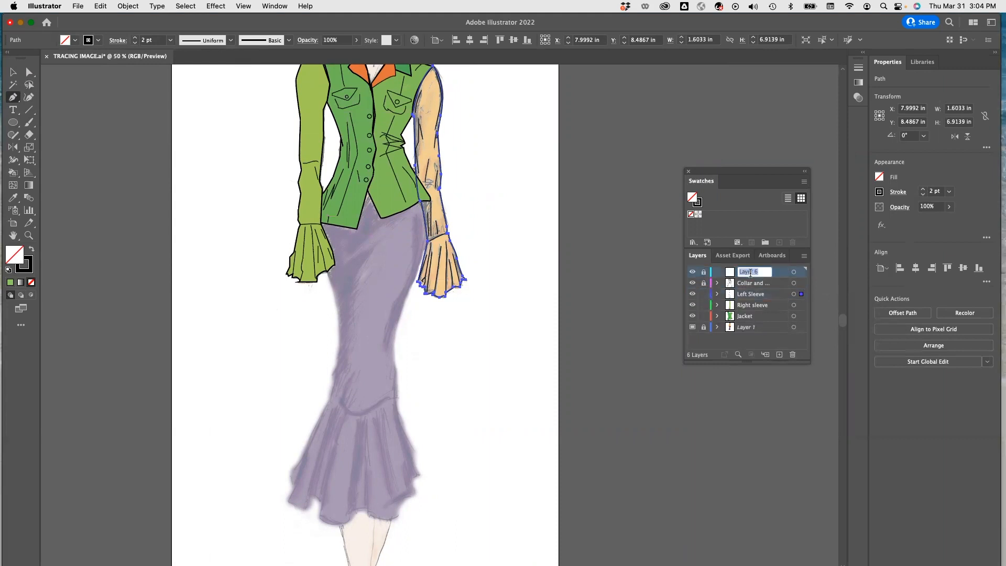
type("skirt")
key("Return")
left_click(703, 294)
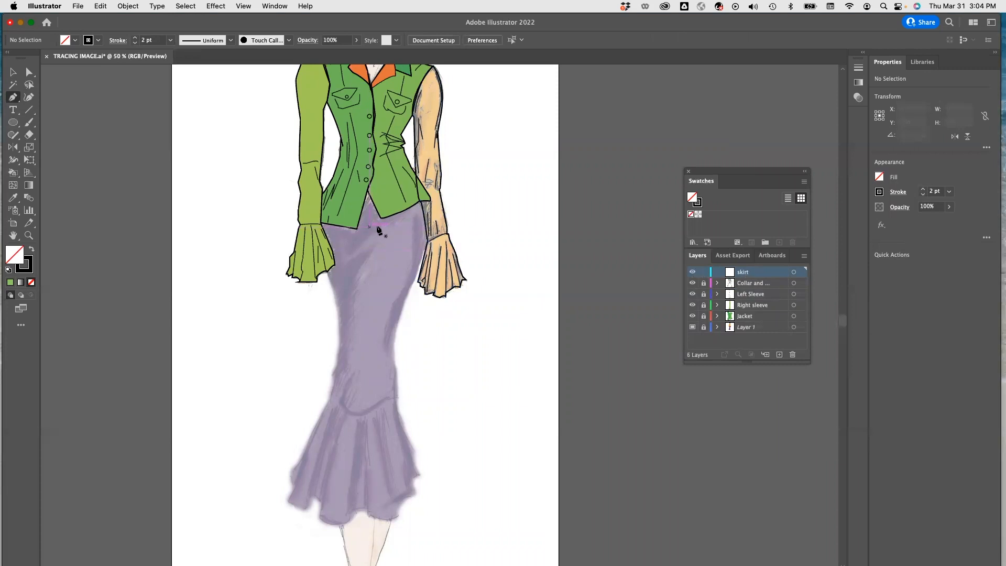
- Trace the skirt's edge on the wearer's left with the Pen tool, from the jacket hem down to the flounce's jagged lower corner
left_click(13, 97)
left_click(420, 202)
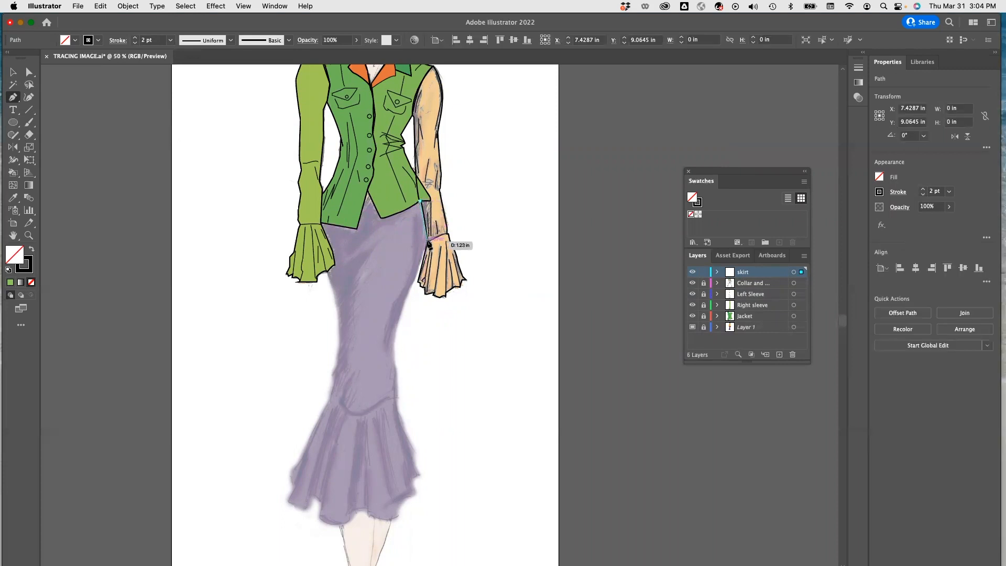
left_click(427, 246)
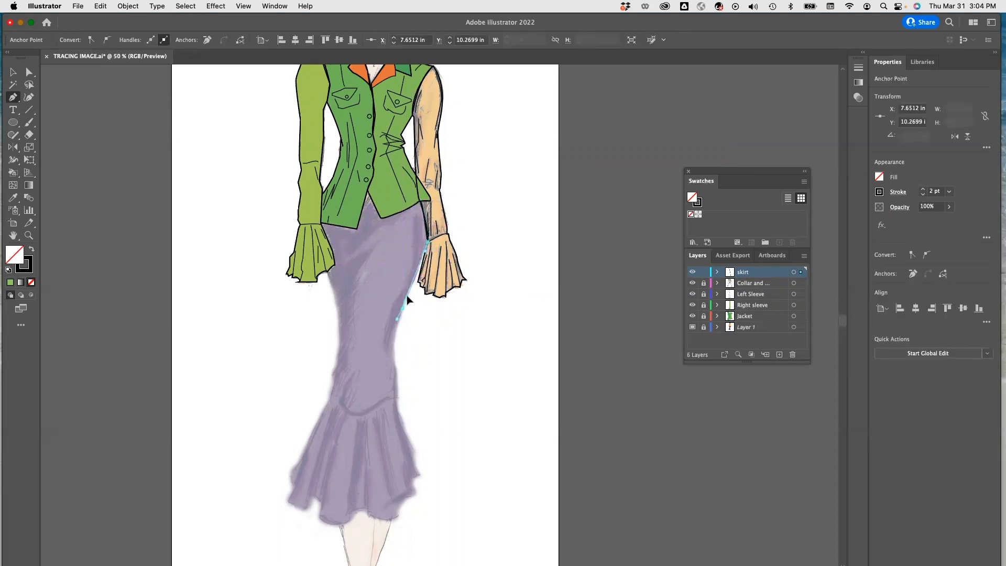
left_click(392, 345)
left_click(396, 396)
left_click(414, 455)
left_click(420, 477)
left_click(415, 494)
left_click(405, 500)
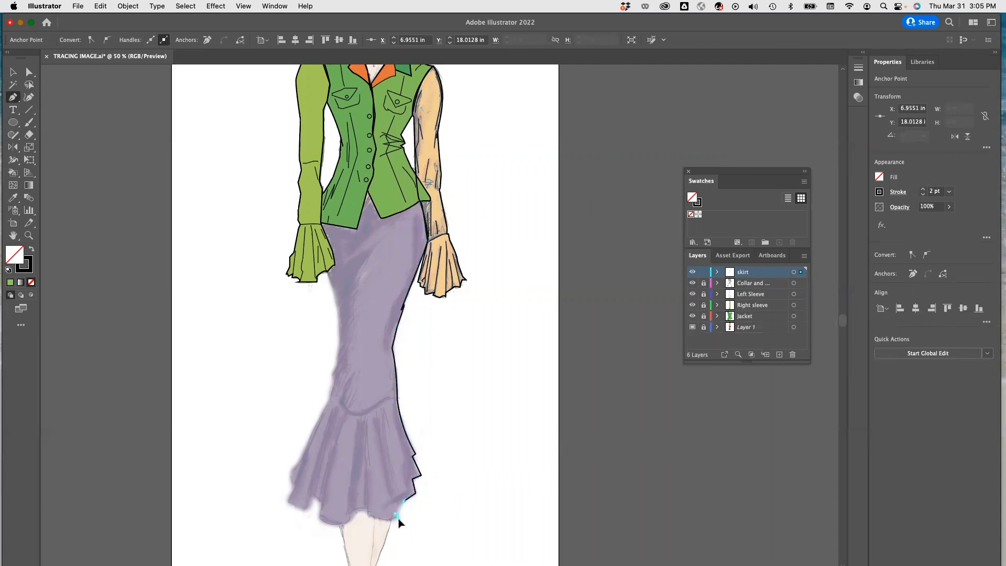
- Continue the skirt outline along the wavy flounce hem to the corner on the wearer's right
left_click(387, 520)
left_click(368, 516)
left_click(368, 511)
left_click_drag(349, 513, 335, 523)
left_click(349, 513)
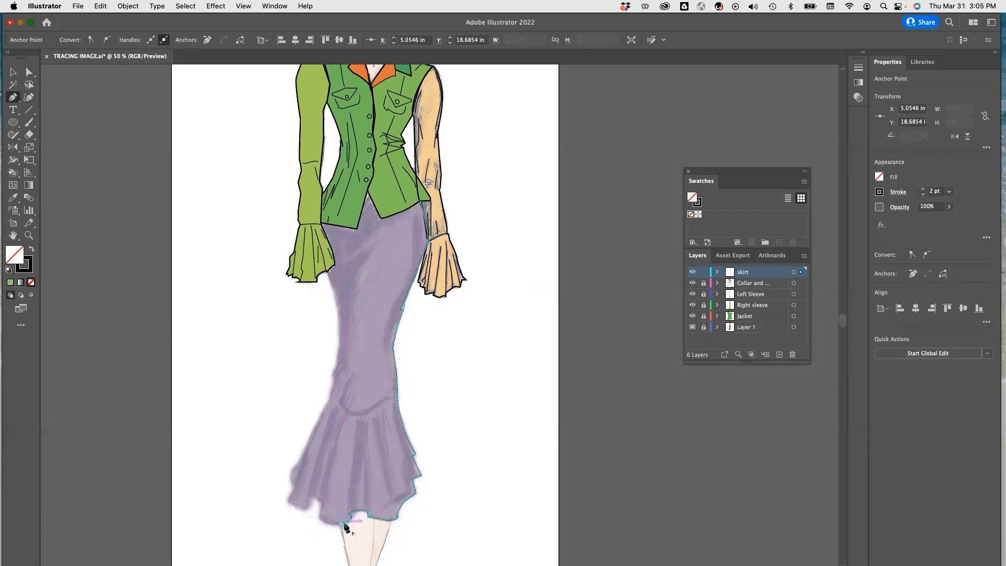
mouse_move(314, 499)
left_mouse_down()
mouse_move(306, 494)
mouse_move(306, 510)
left_mouse_up()
left_click(286, 501)
- Trace the skirt's edge on the wearer's right from the flounce up to the jacket, and convert the anchor point at the right cuff
left_click(293, 488)
left_click(290, 472)
left_click(301, 459)
left_click(329, 399)
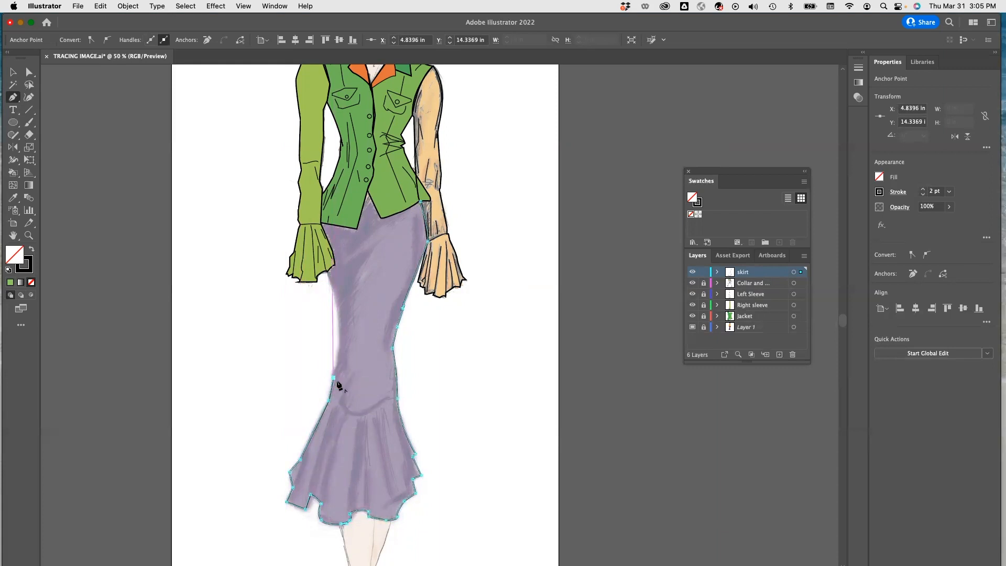
left_click(336, 363)
left_click(340, 340)
left_click(327, 271)
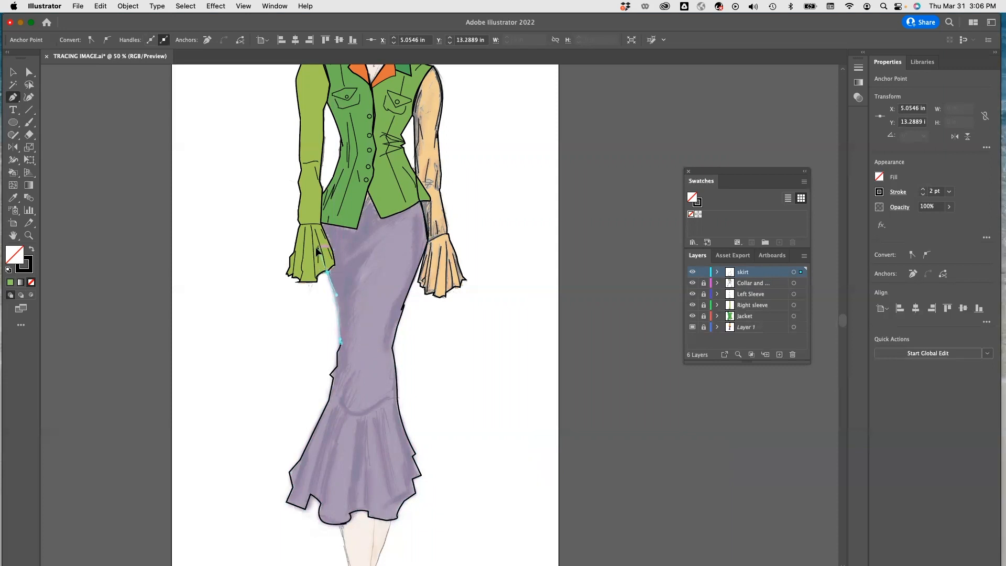
left_click(314, 225)
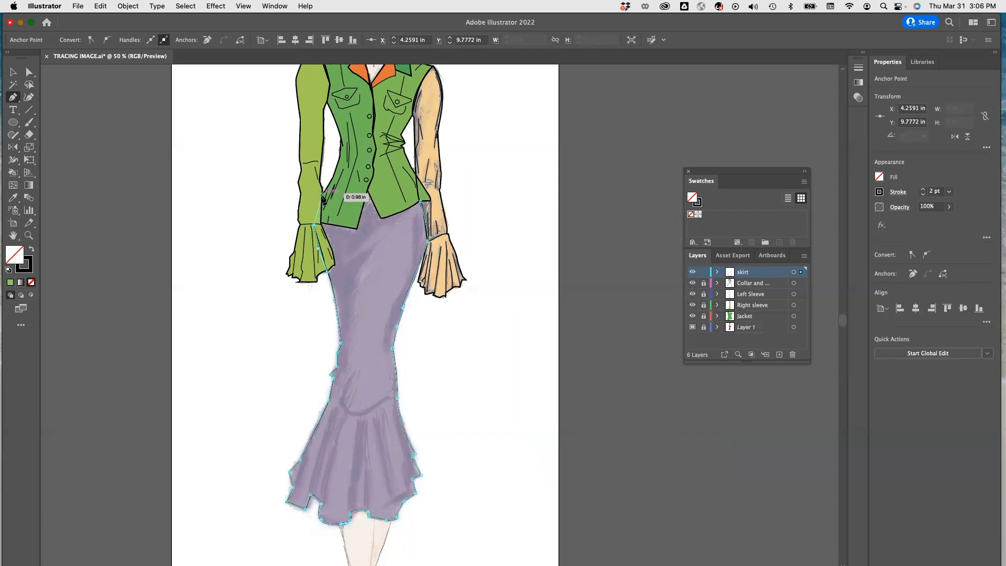
key("Escape")
scroll(311, 191, "up", 1)
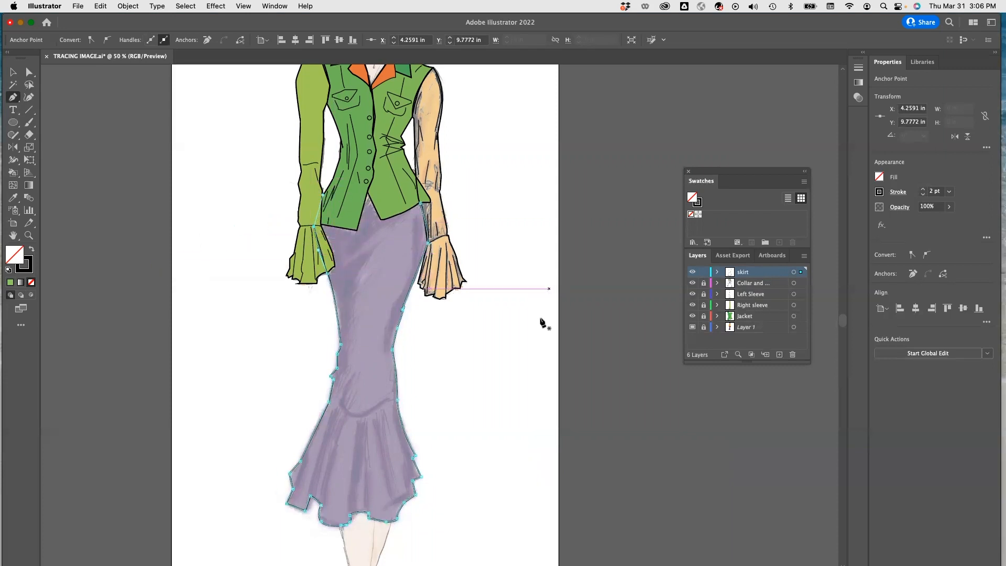
left_click_drag(13, 96, 52, 135)
left_click(314, 225)
- Add a layer named Details above the skirt layer and lock the skirt layer
left_click(779, 355)
double_click(753, 272)
type("Details")
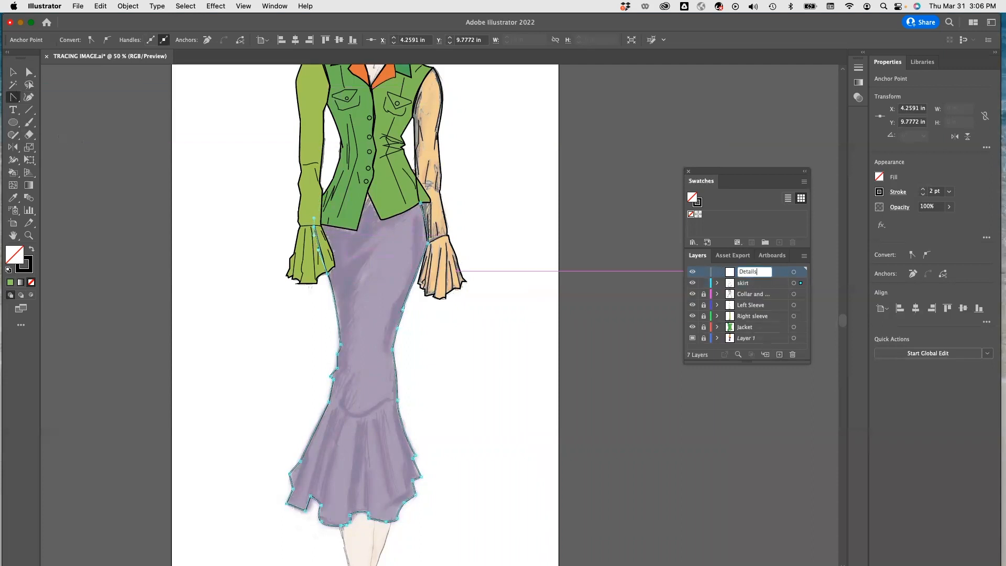
left_click(703, 283)
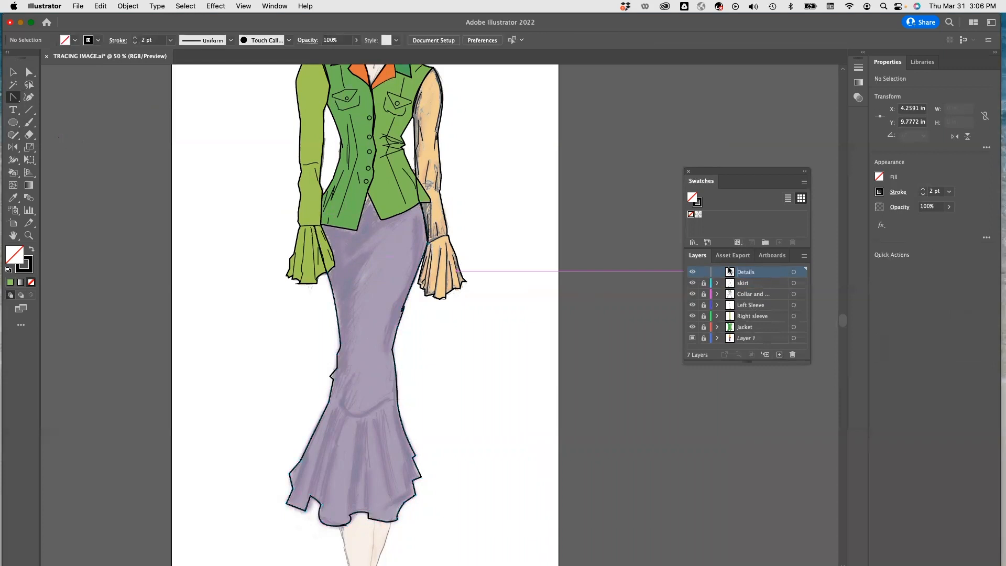
- Draw the curved seam line above the skirt's flounce with the Pen tool
scroll(57, 206, "up", 1)
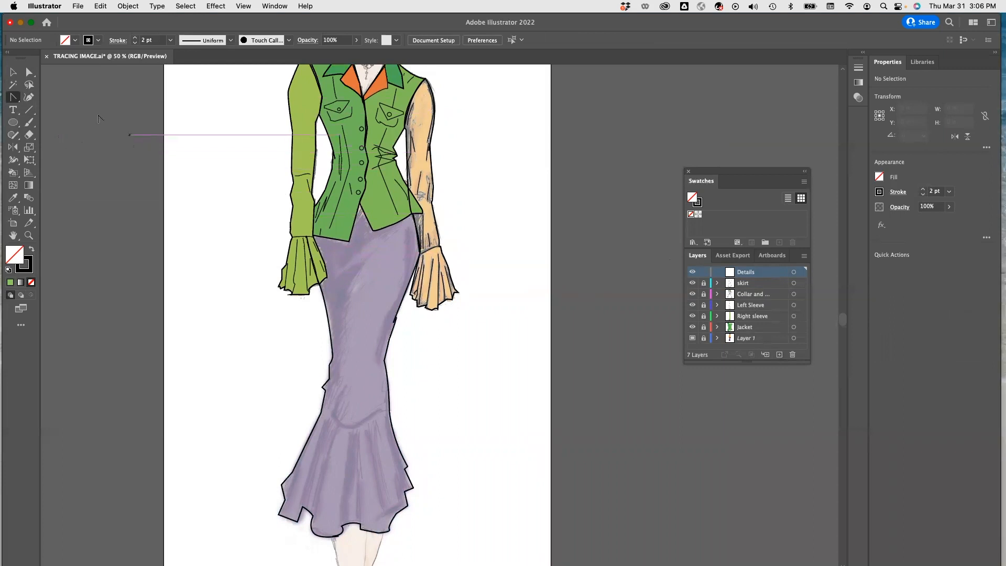
left_click(13, 97)
left_click(55, 98)
left_click(330, 406)
left_click_drag(390, 404, 425, 370)
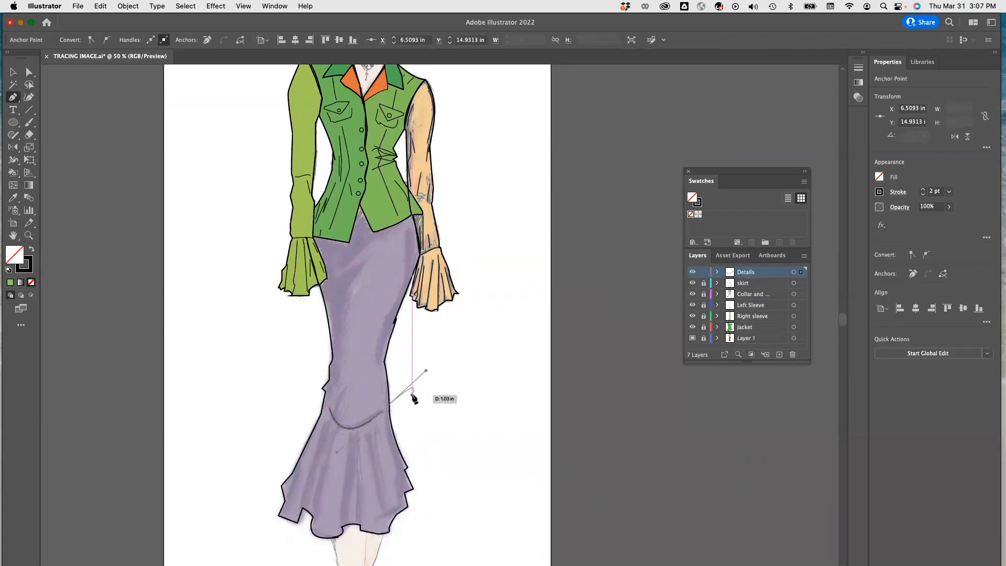
key("Return")
- Draw separate straight 2 pt pleat lines down the flounce, covering its middle and the wearer's right side
left_click(335, 433)
left_click(314, 513)
key("Return")
left_click(297, 471)
left_click(287, 499)
key("Return")
left_click(343, 440)
left_click(342, 520)
key("Return")
left_click(358, 436)
left_click(358, 520)
key("Return")
- Draw pleat lines on the flounce at the wearer's left side and set the stroke weight to 0.5 pt
left_click(367, 432)
left_click(384, 512)
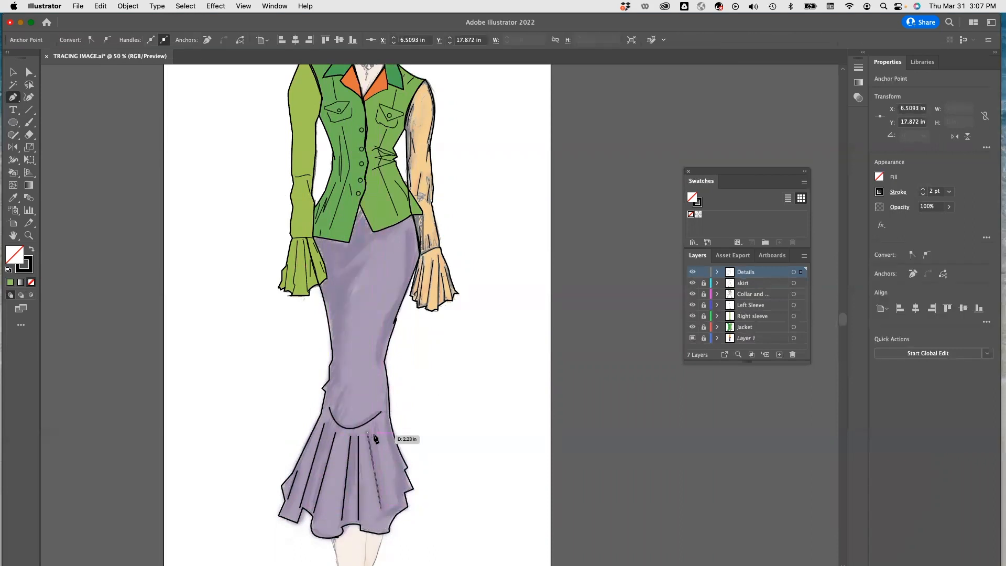
left_click(412, 488)
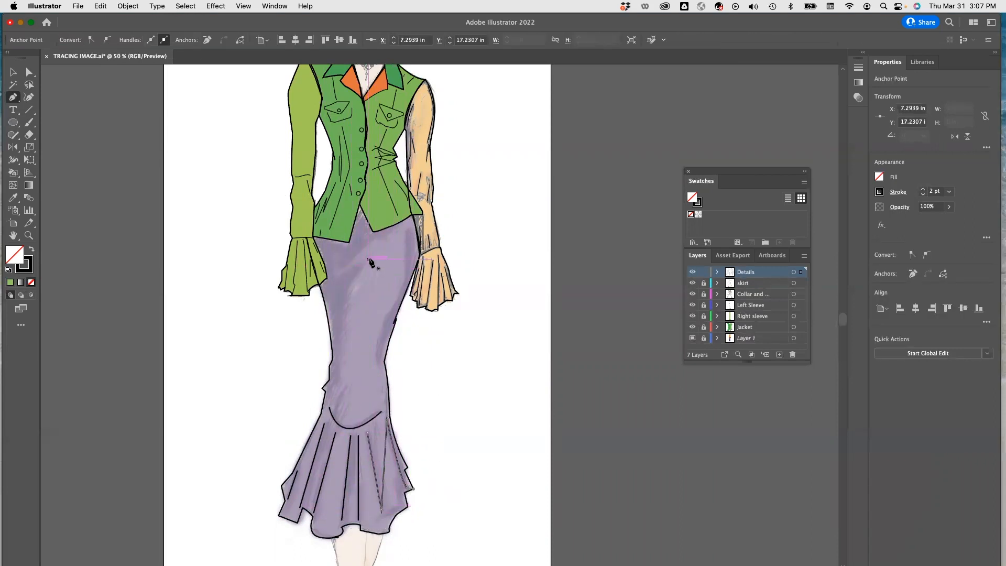
left_click(948, 192)
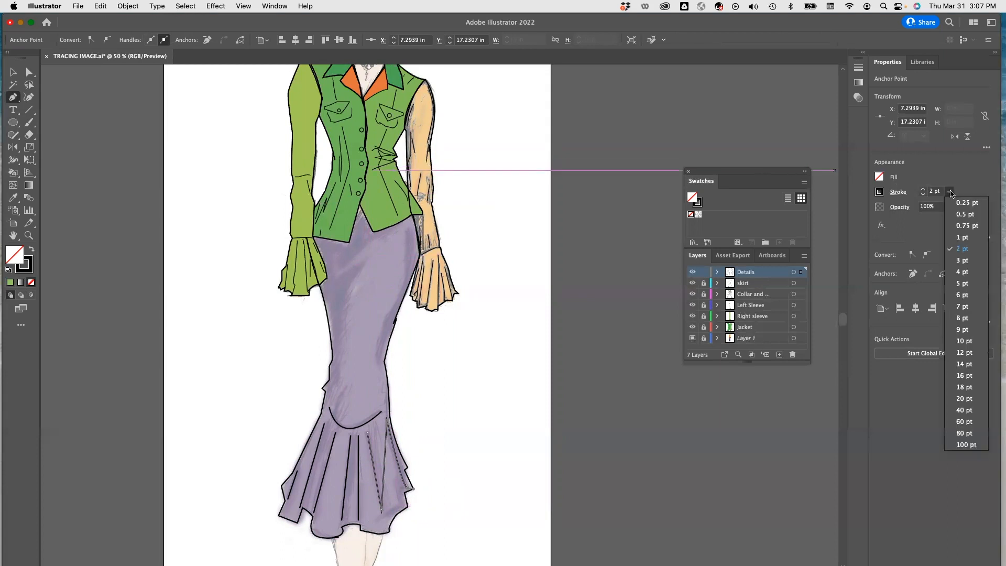
left_click(962, 214)
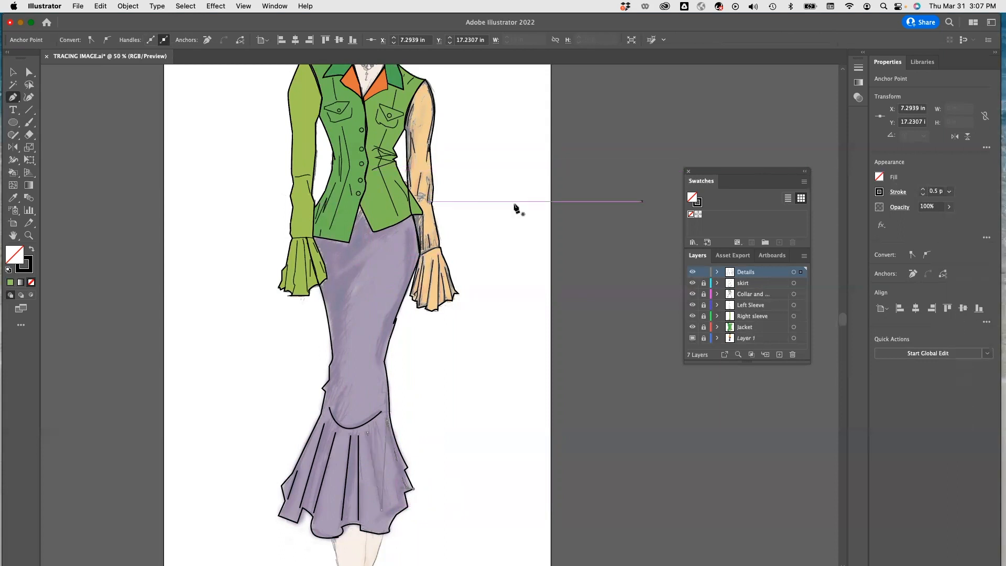
- Draw thin diagonal fold lines across the upper skirt just below the jacket hem, undoing the misdrawn strokes
left_click(376, 237)
left_click(337, 270)
key("Escape")
left_click(377, 251)
left_click(338, 275)
left_click_drag(337, 335, 349, 369)
key("super+z")
key("super+z")
left_click(369, 259)
key("Escape")
- Draw a group of short 0.5 pt diagonal fold lines just above the curved flounce seam
left_click(344, 365)
left_click(330, 398)
key("Escape")
left_click(351, 386)
left_click(339, 412)
key("Escape")
left_click(342, 390)
left_click(335, 415)
key("Escape")
left_click(349, 405)
left_click(341, 420)
key("Escape")
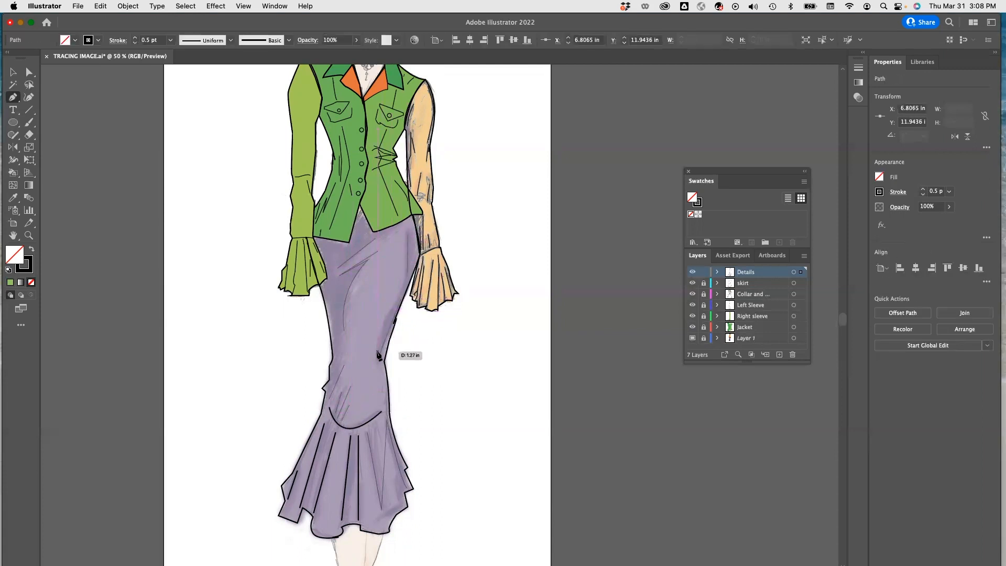
- Draw short 0.5 pt fold lines on the skirt at mid-thigh height
left_click(337, 338)
left_click(352, 318)
left_click(336, 318)
key("Escape")
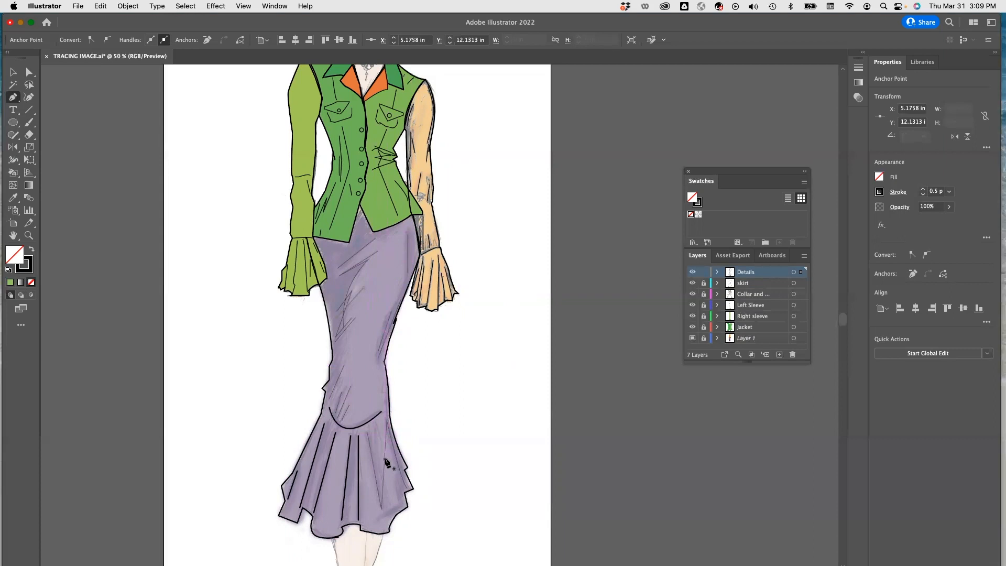
- Delete the thin pleat path on the flounce at the wearer's left side and choose the Line Segment tool
left_click(13, 77)
left_click(384, 467)
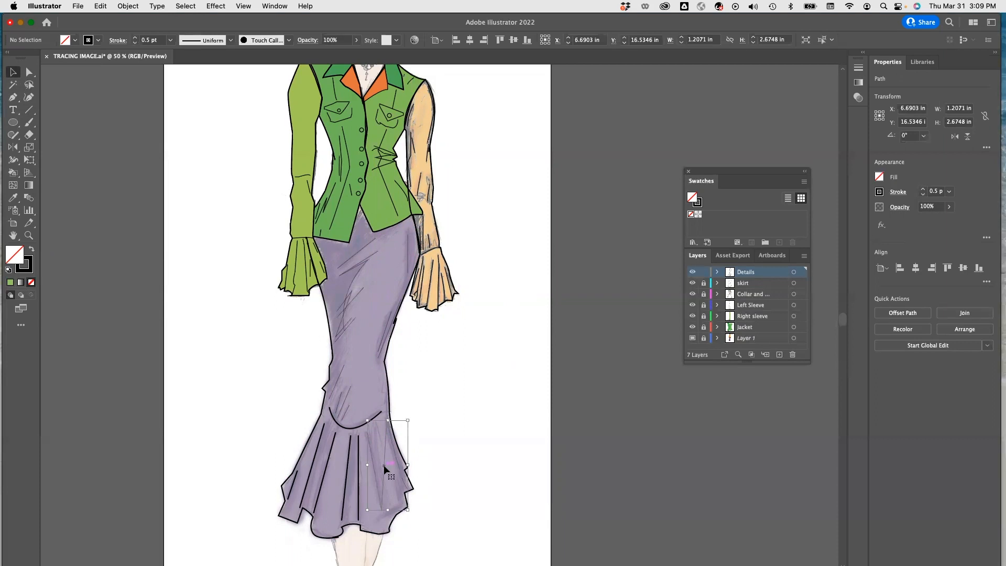
key("Delete")
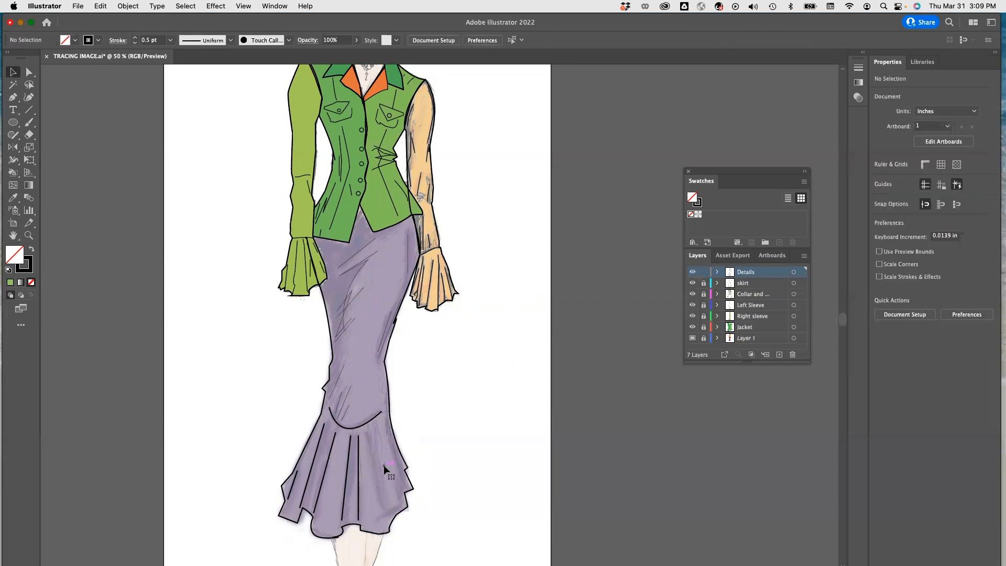
left_click(29, 110)
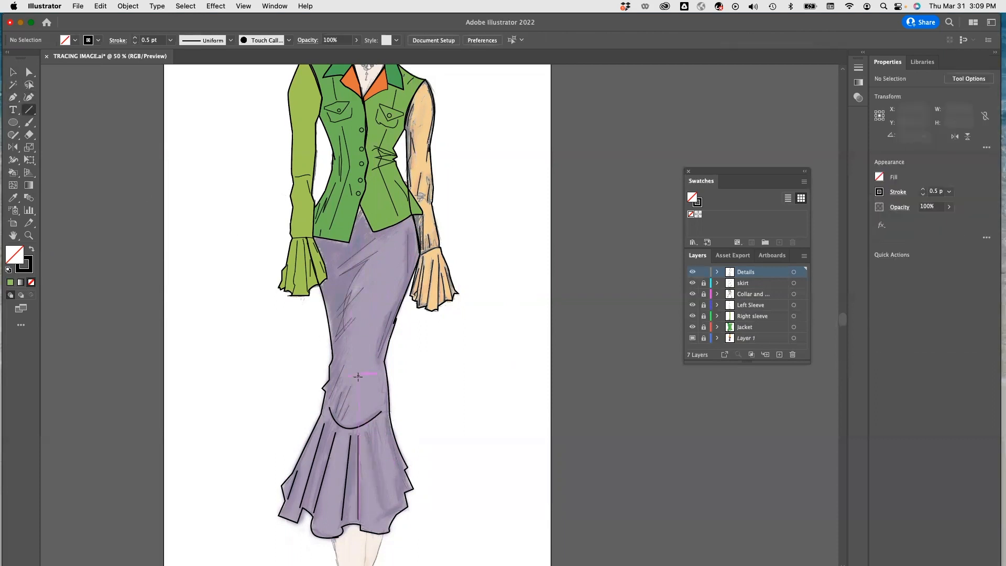
- Set the stroke weight to 2 pt and draw pleat lines down the flounce at the wearer's left side
scroll(375, 426, "down", 1)
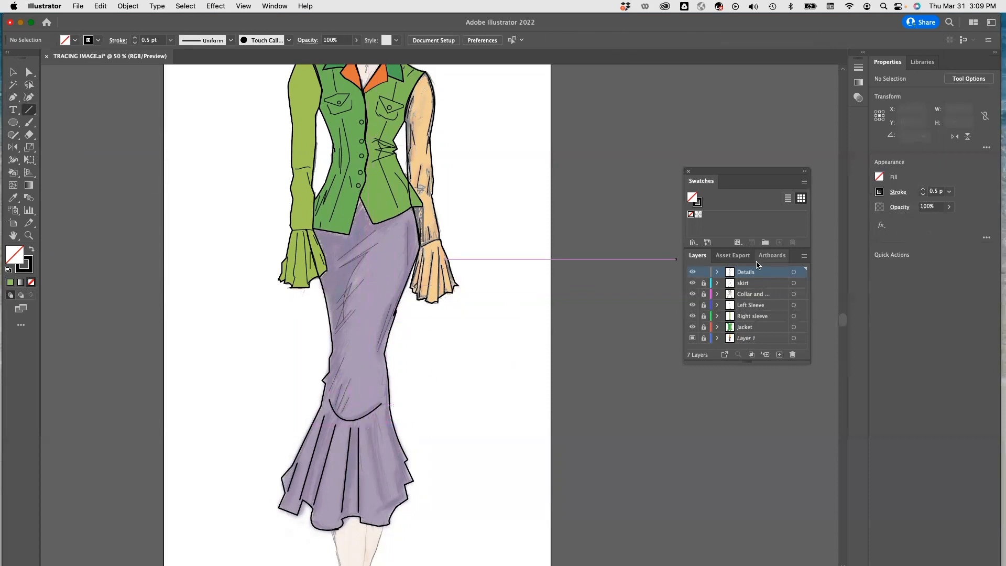
left_click(948, 194)
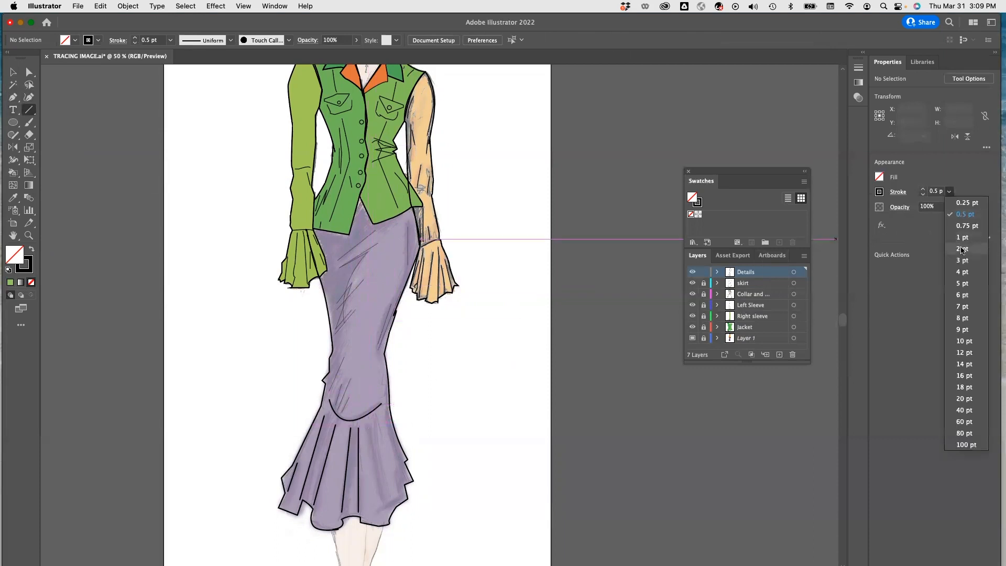
left_click(954, 236)
left_click(367, 422)
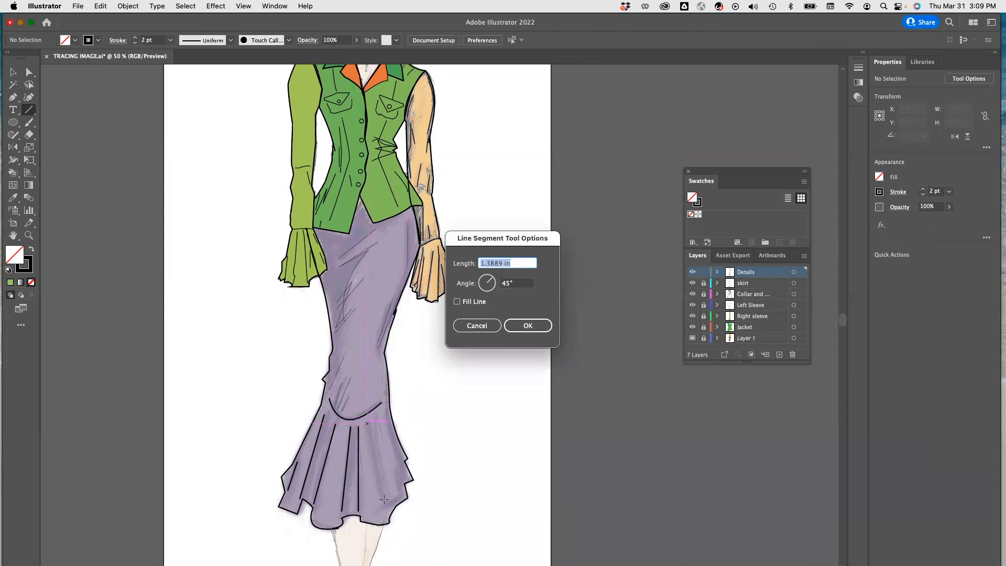
left_click(527, 325)
key("super+z")
mouse_move(368, 422)
left_mouse_down()
mouse_move(384, 503)
mouse_move(404, 454)
mouse_move(404, 495)
mouse_move(393, 505)
mouse_move(398, 499)
left_mouse_up()
key("super+z")
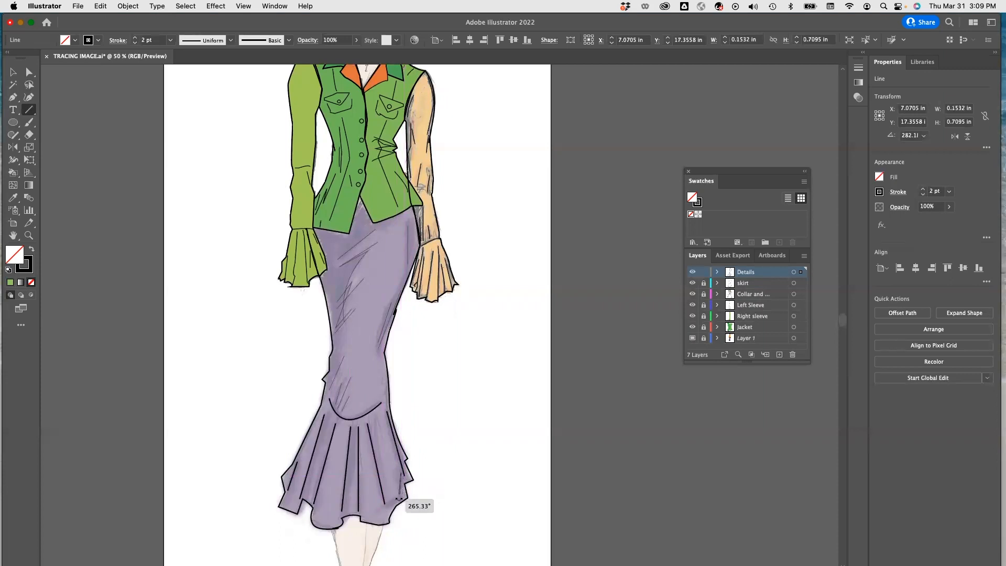
- Draw a short 2 pt diagonal fold line just above the flounce hem at the wearer's left side
left_click(417, 511)
key("Escape")
left_click(376, 510)
key("Return")
left_click_drag(383, 534, 400, 499)
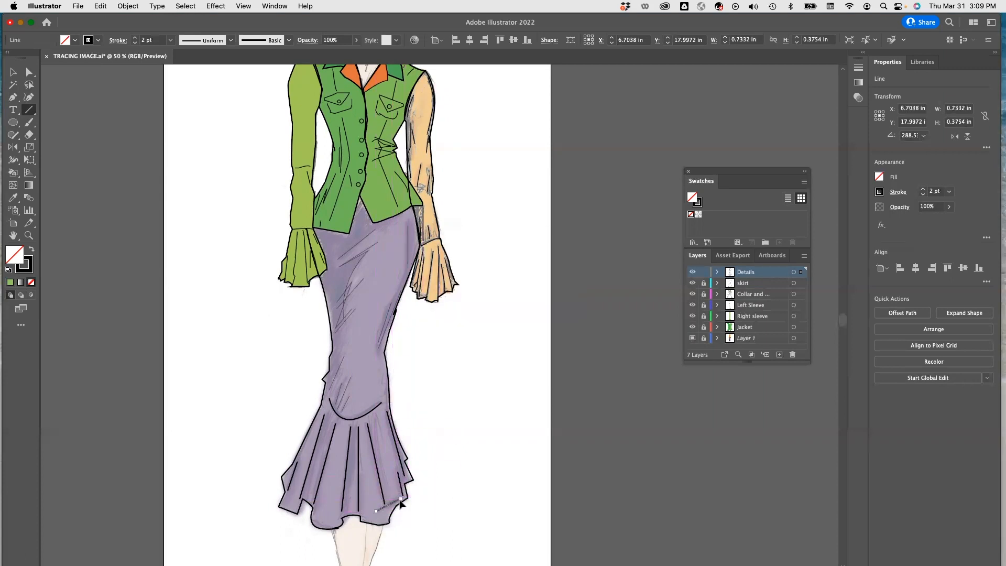
scroll(514, 455, "up", 1)
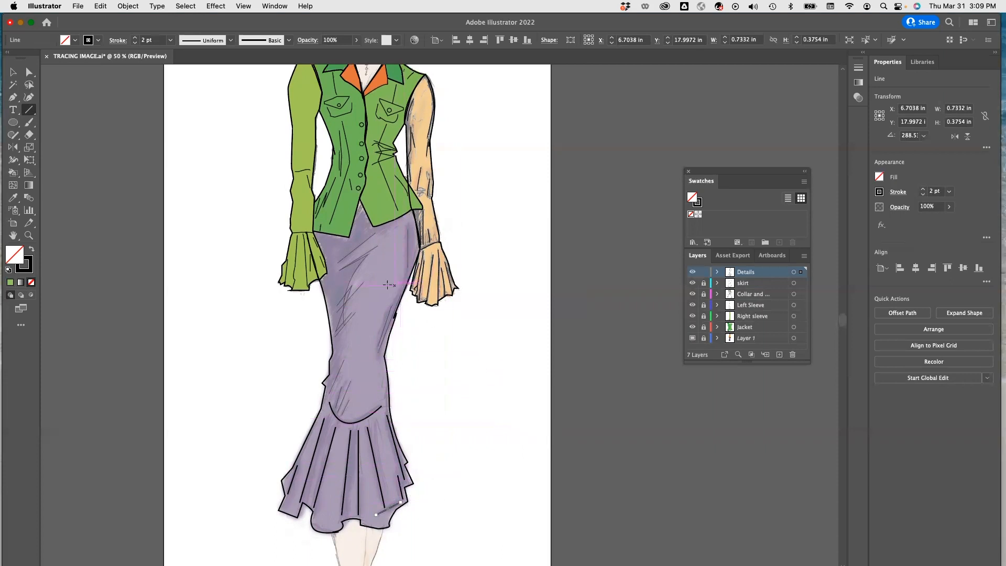
- Unlock the skirt layer and select the skirt outline path
left_click(744, 284)
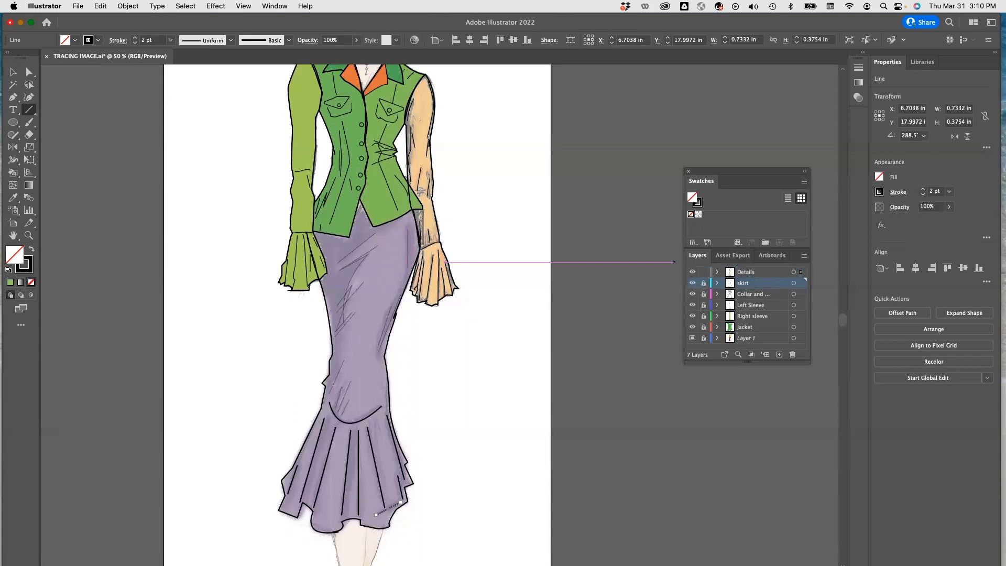
left_click(13, 72)
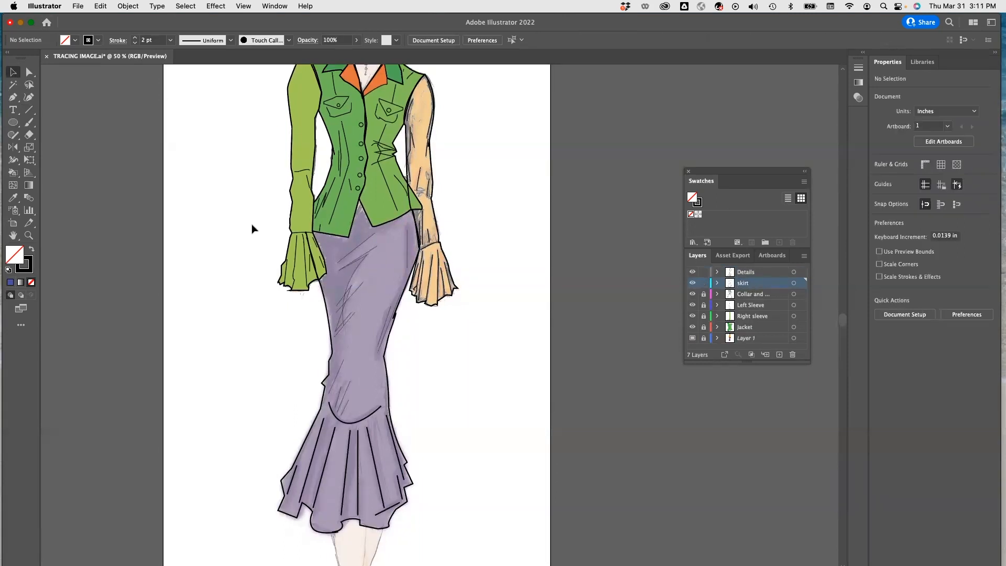
left_click(323, 296)
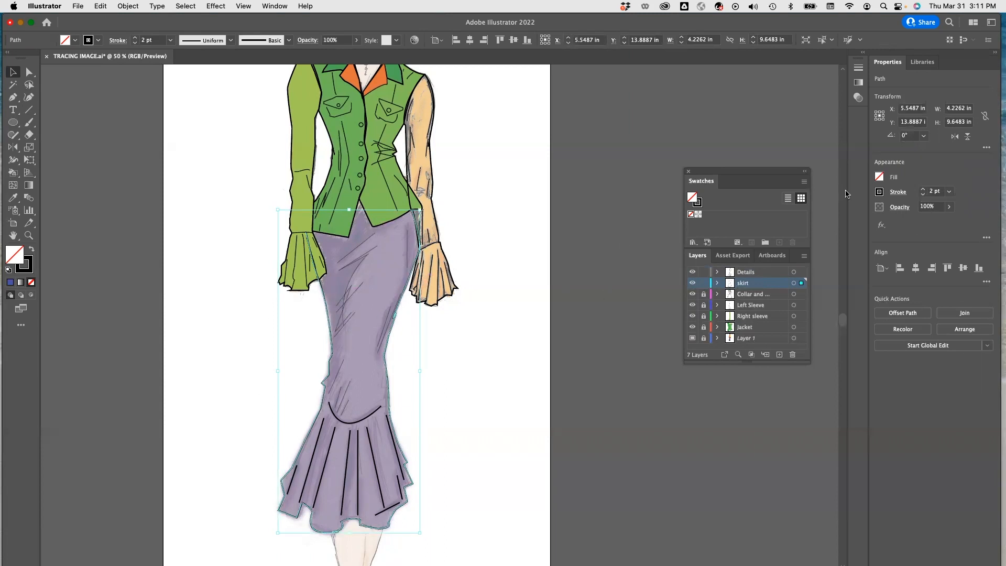
- Try filling the open skirt outline with purple, and undo the fill
left_click(879, 178)
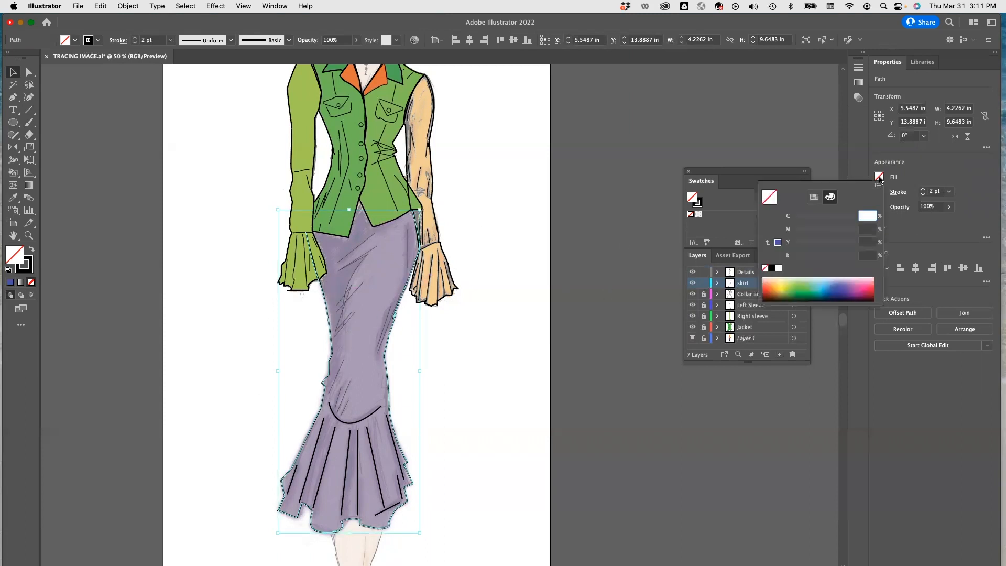
left_click(850, 282)
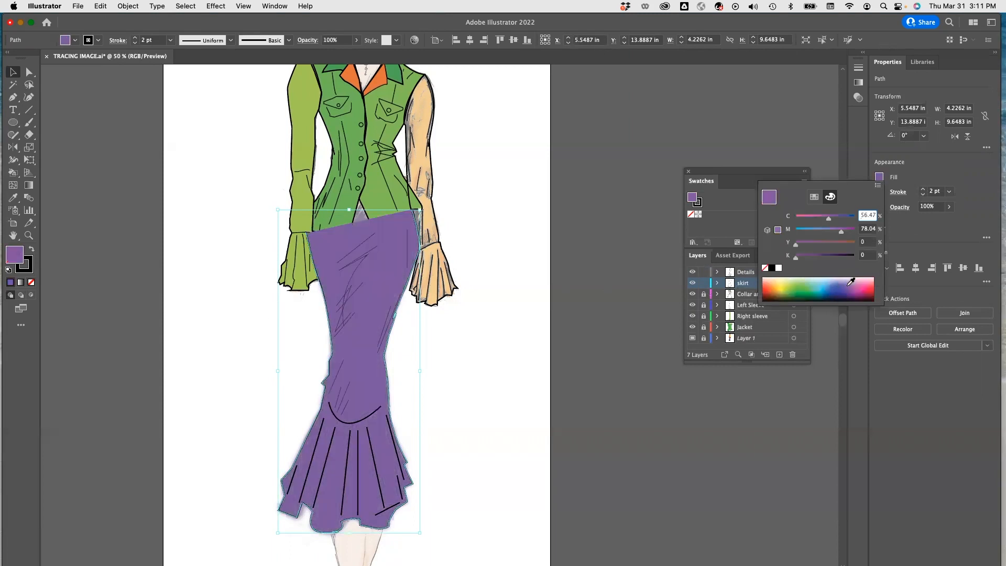
key("BackSpace")
left_click(809, 143)
key("super+z")
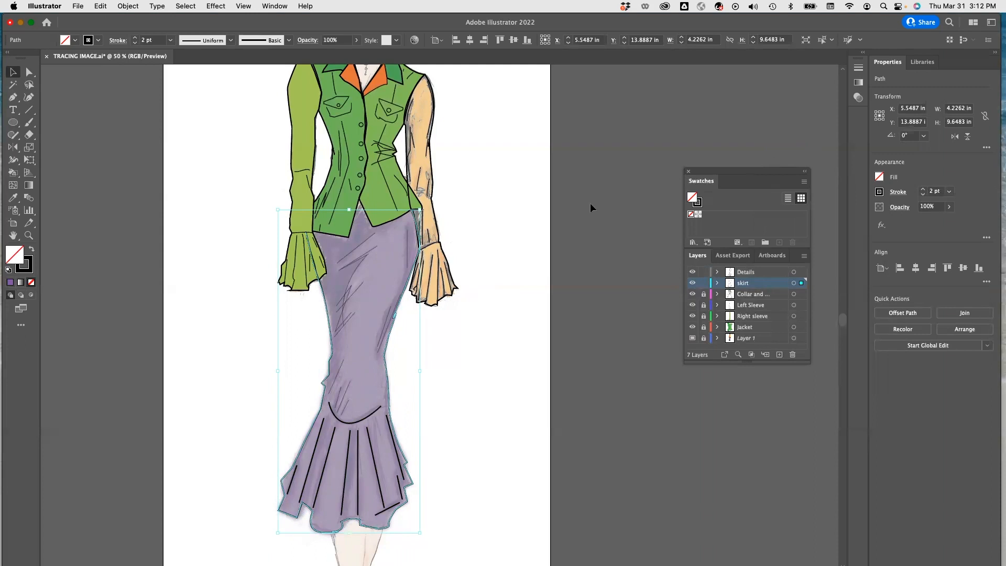
- Extend the skirt outline with the Pen tool up under the jacket to the waist and close it at the other hip
left_click(14, 97)
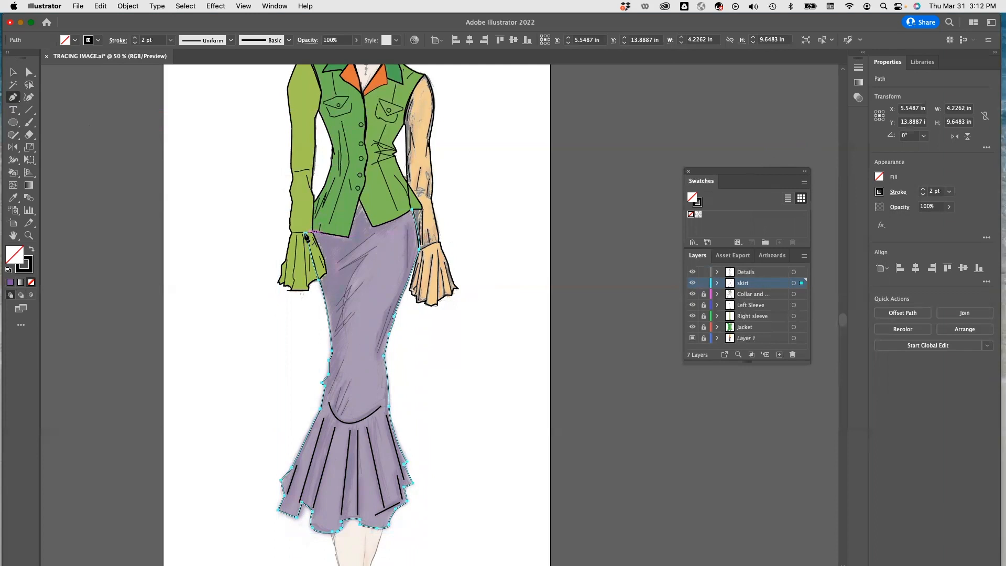
left_click(305, 234)
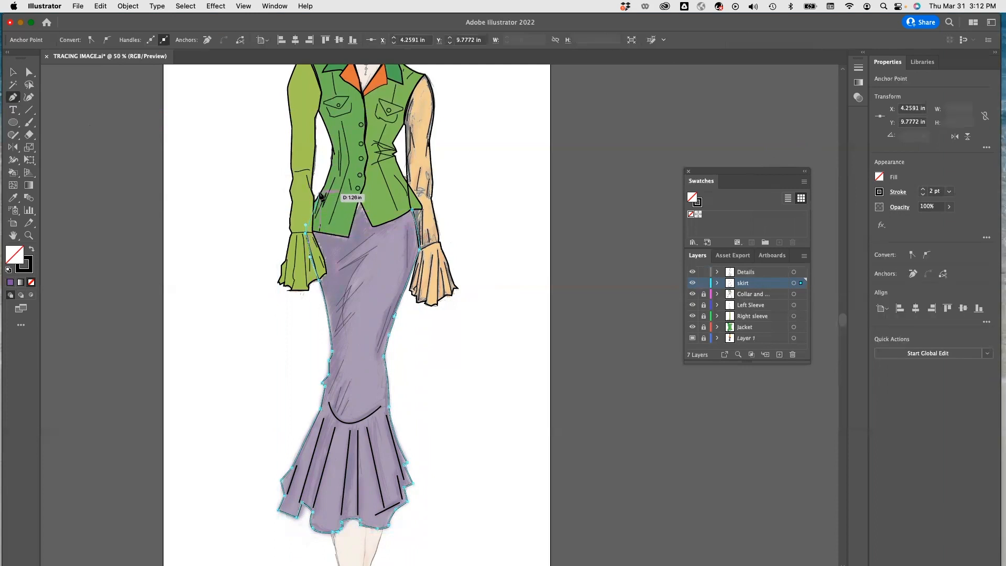
left_click_drag(329, 176, 347, 152)
left_click(328, 175)
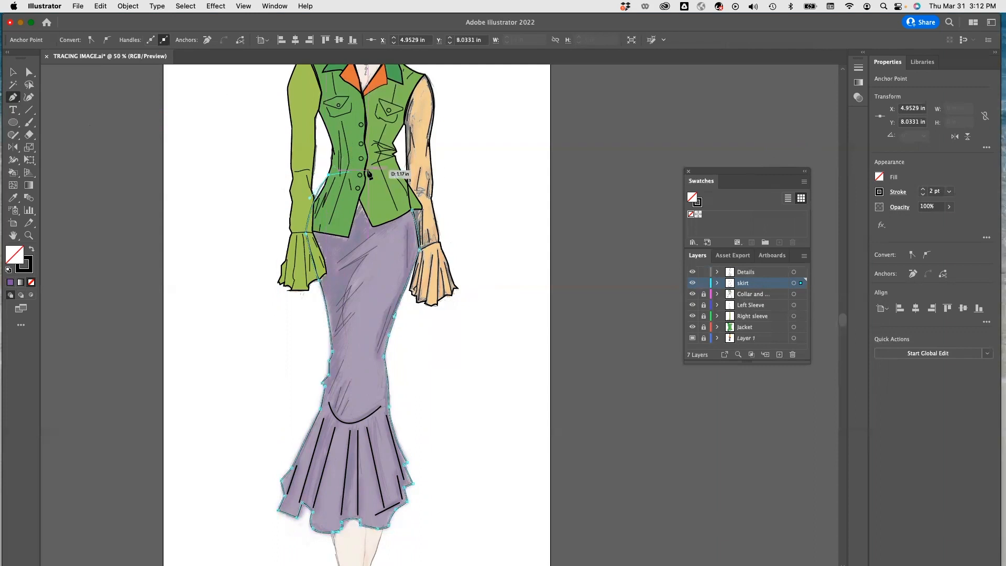
left_click(404, 176)
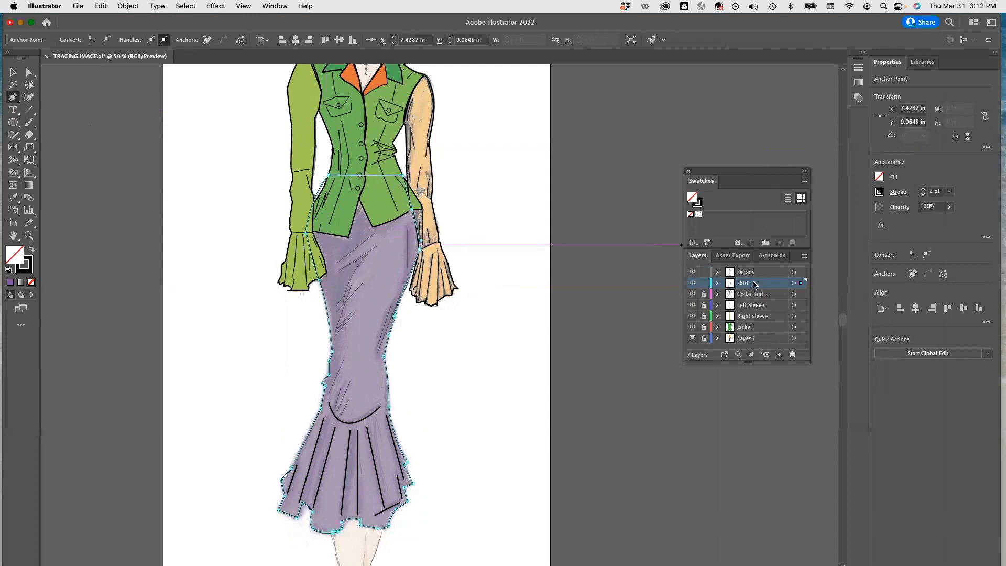
- Fill the closed skirt shape with light purple, C 31.76, M 61.96, Y 0, K 0
left_click(878, 177)
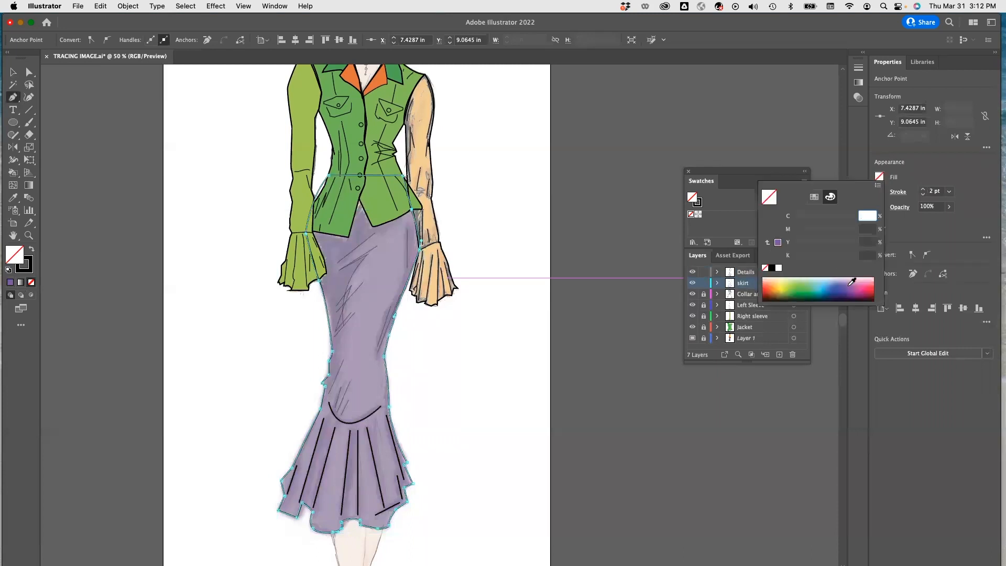
left_click(852, 280)
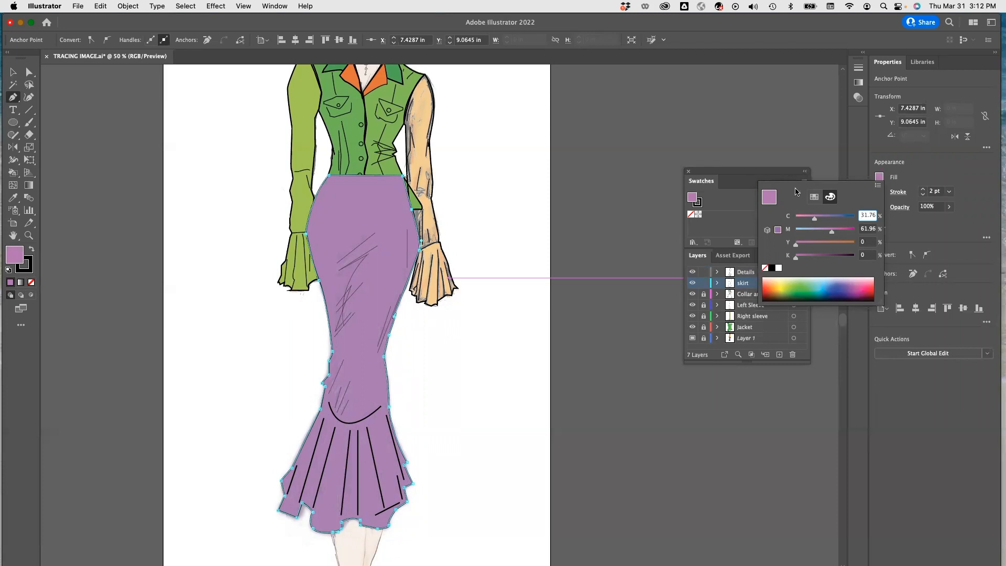
left_click(749, 143)
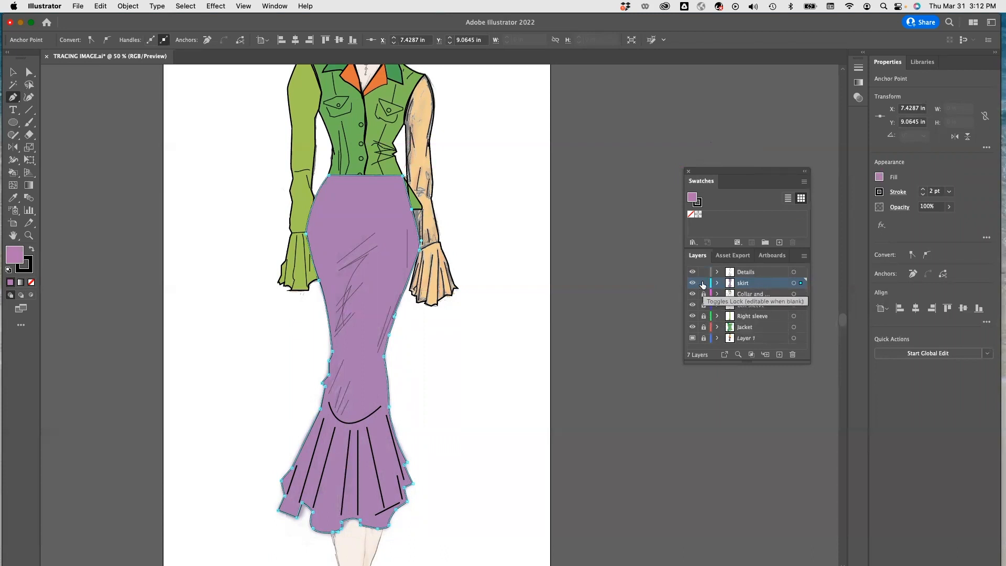
- Unlock the sleeve and jacket layers and move the skirt layer directly below the Jacket layer
left_click_drag(703, 297, 704, 315)
left_click(703, 325)
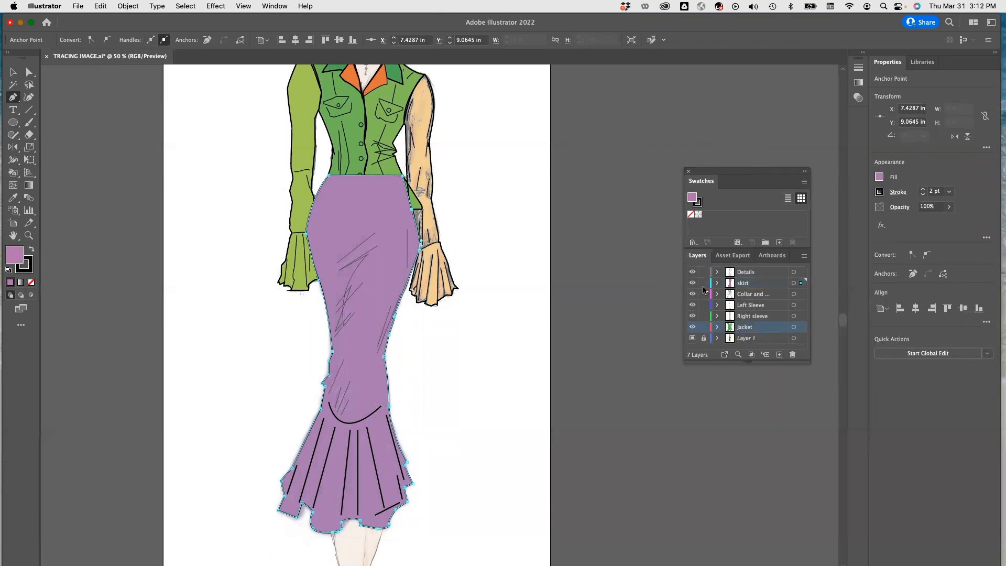
left_click(703, 283)
left_click(703, 294)
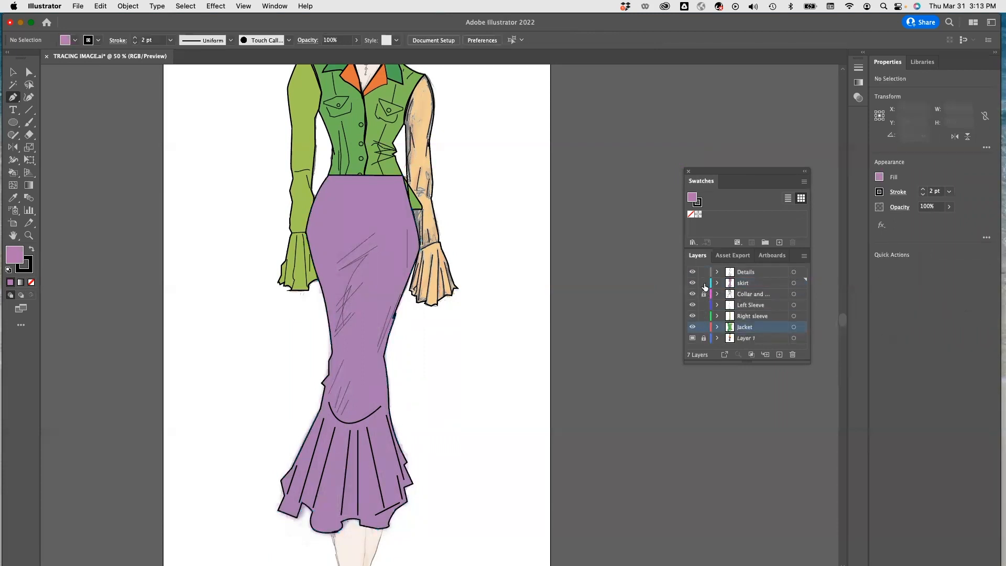
left_click_drag(762, 288, 762, 334)
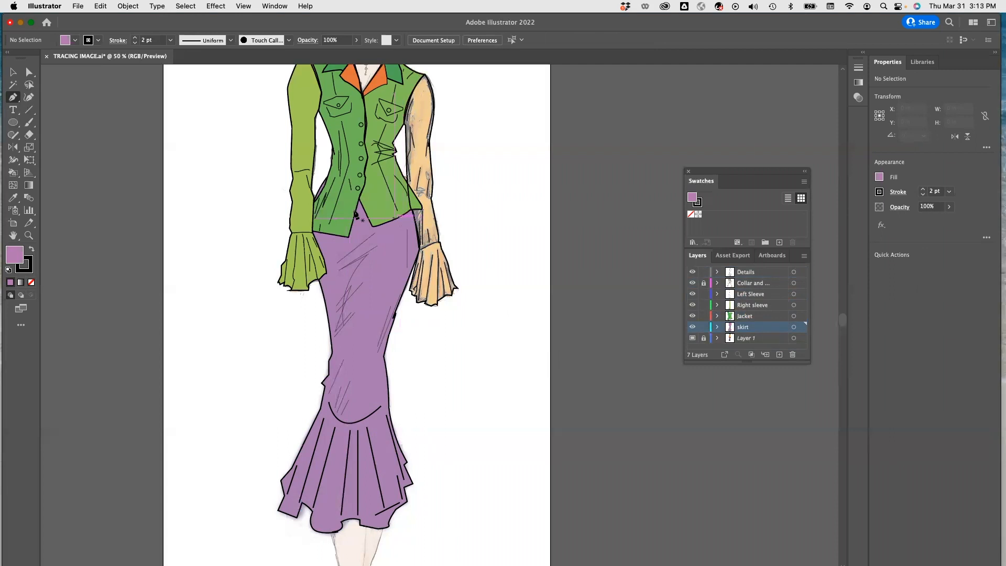
- Fill the left sleeve outline with green at M 0, Y 100, K 0, and slightly reduce its cyan
key("a")
scroll(398, 236, "up", 2)
left_click(444, 253)
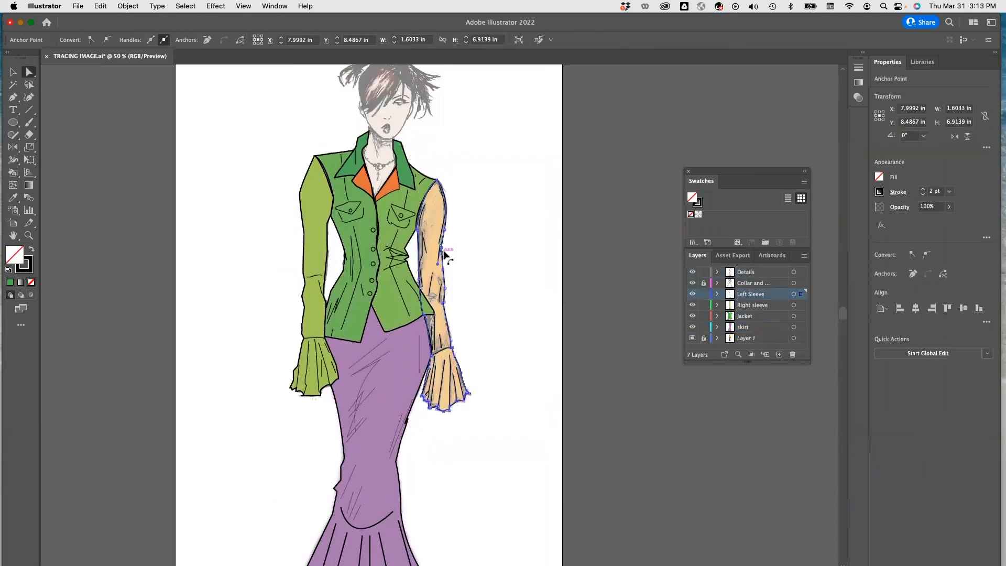
left_click(880, 178)
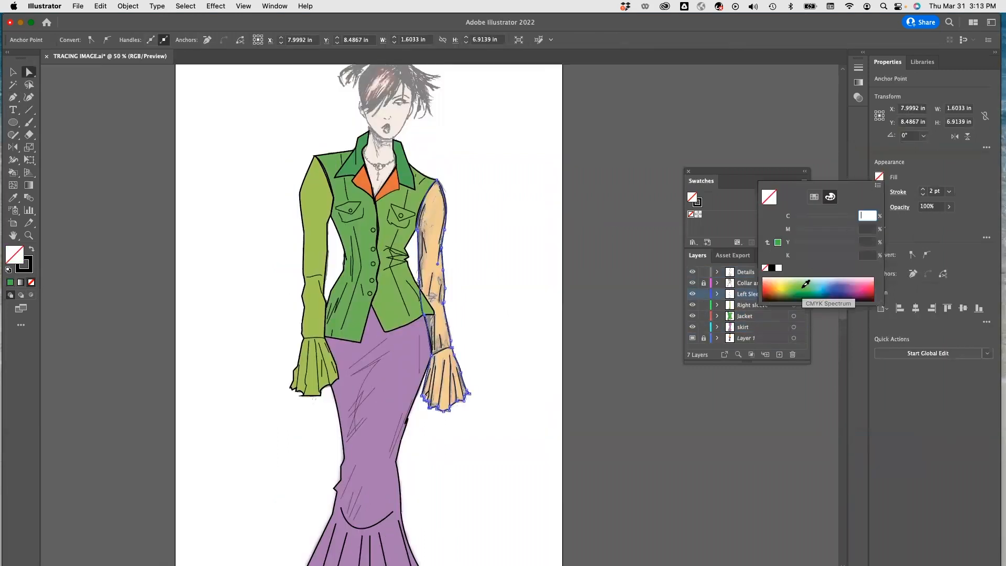
left_click(805, 283)
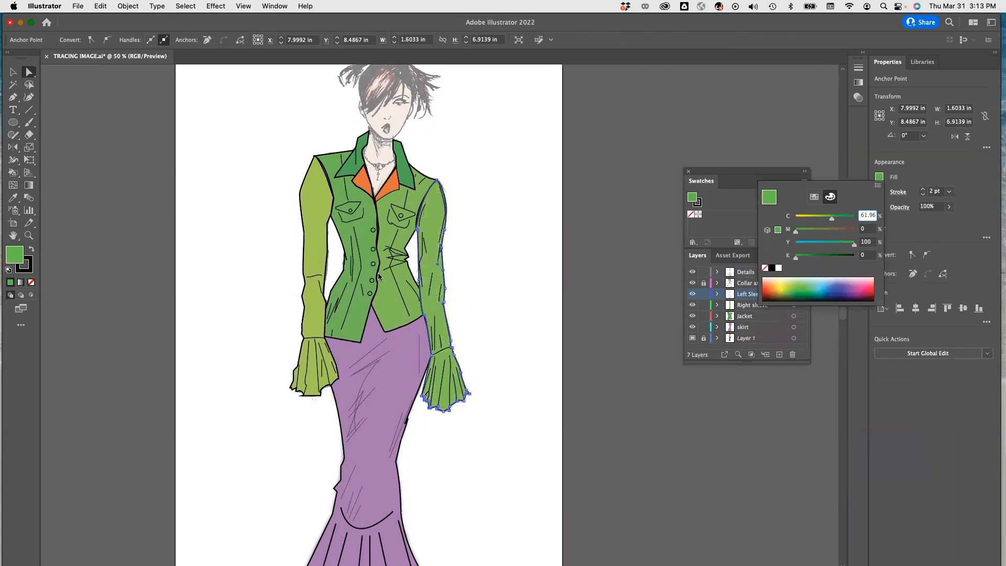
left_click(828, 217)
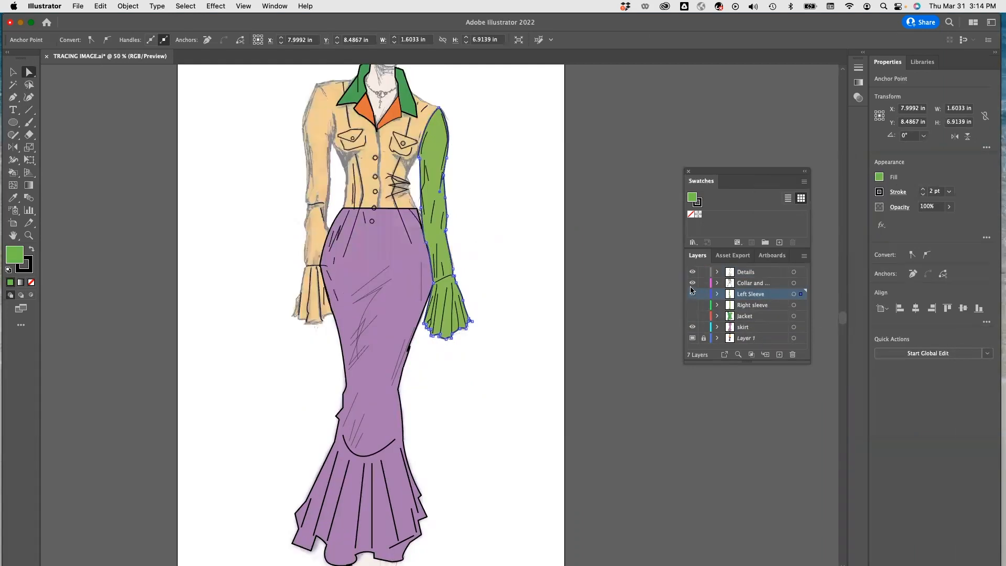
- Hide the collar, Details, Left Sleeve and skirt layers to view the original sketch alone
left_click(693, 283)
left_click(692, 272)
left_click(693, 294)
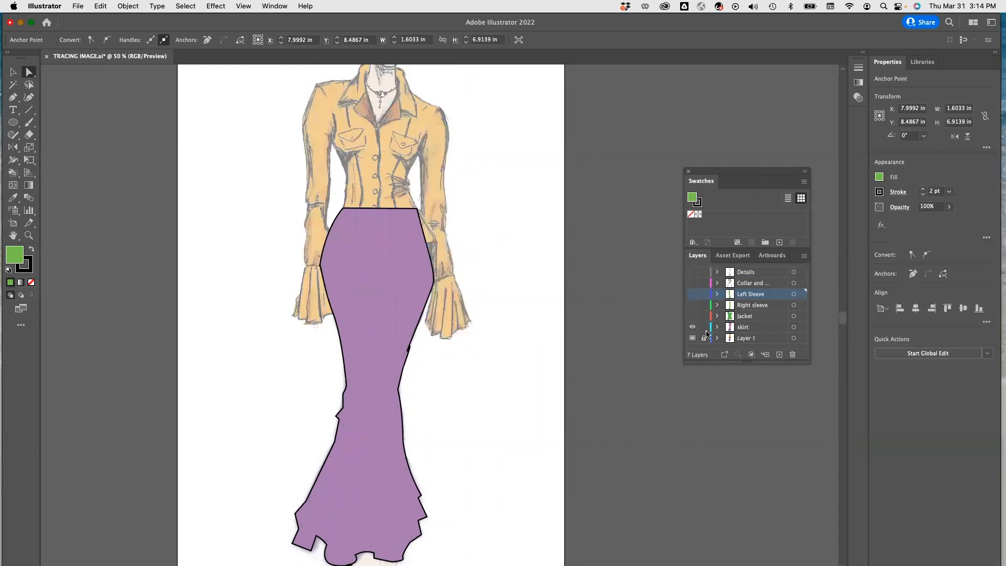
left_click(692, 327)
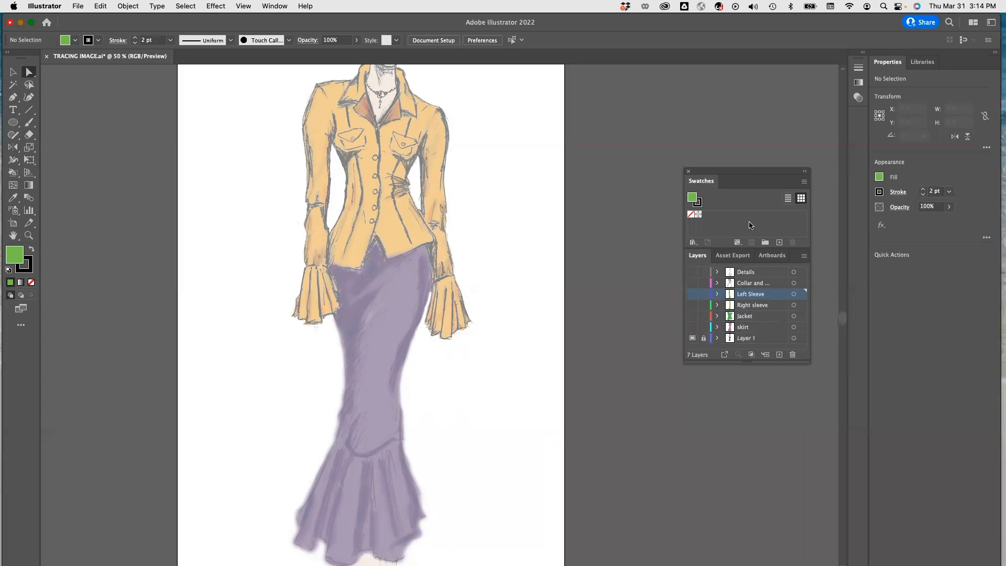
- Show the garment layers again one by one, from skirt and Jacket up through the sleeves, collar and Details
left_click(692, 326)
left_click(692, 316)
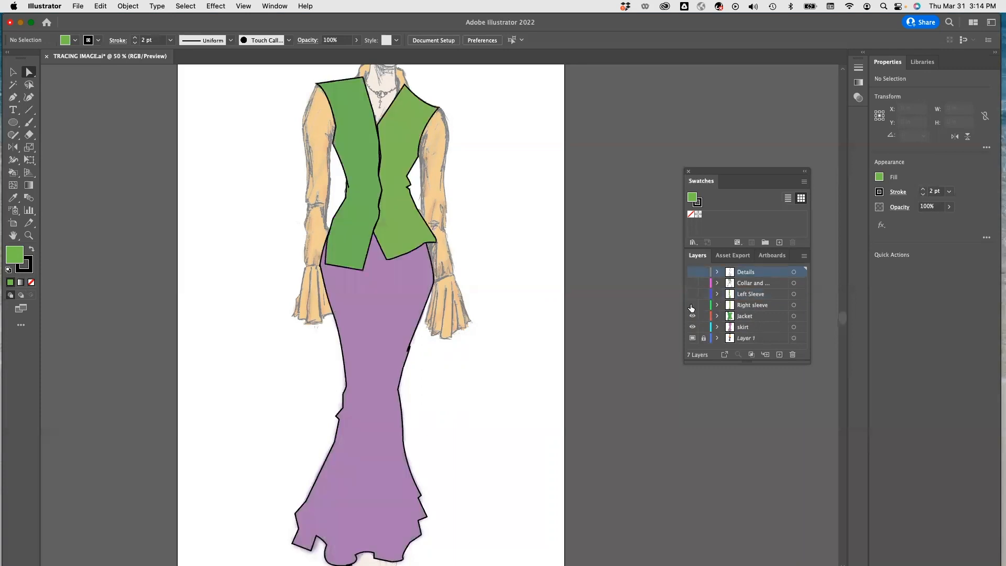
left_click(692, 305)
left_click(691, 294)
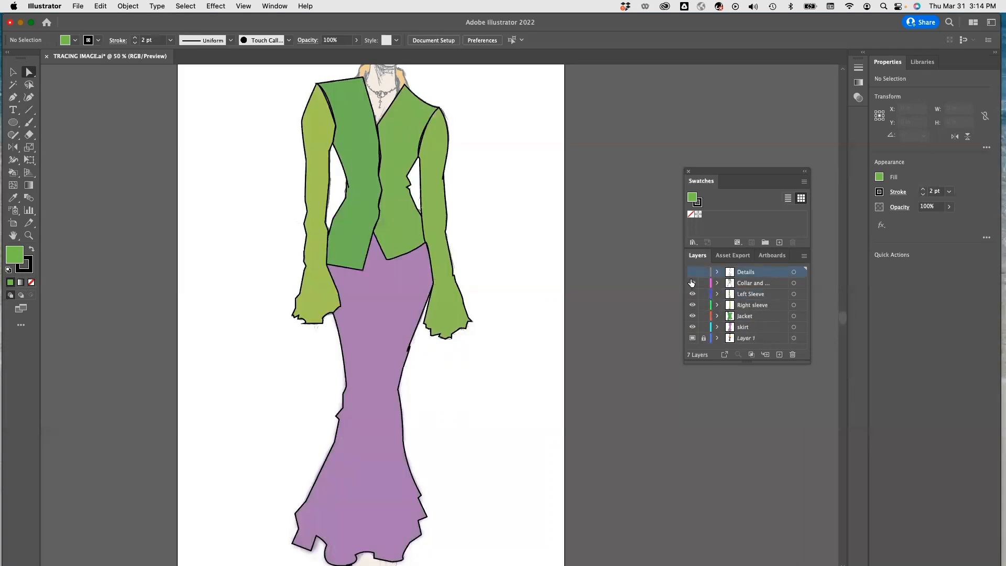
left_click(692, 283)
left_click(692, 271)
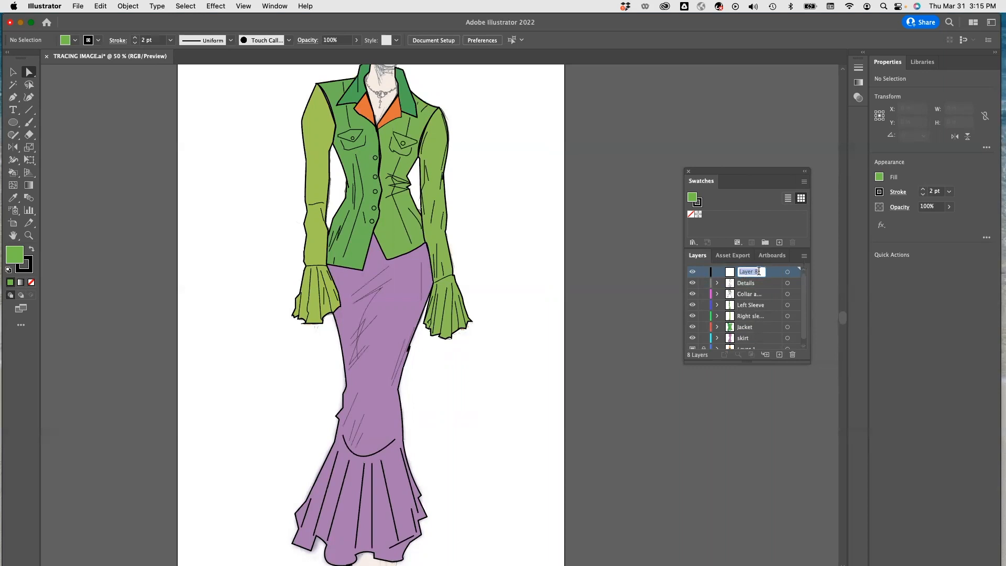
- Name the new top layer Shades and choose the Pen tool for drawing on it
type("Shades")
key("Return")
left_click(12, 97)
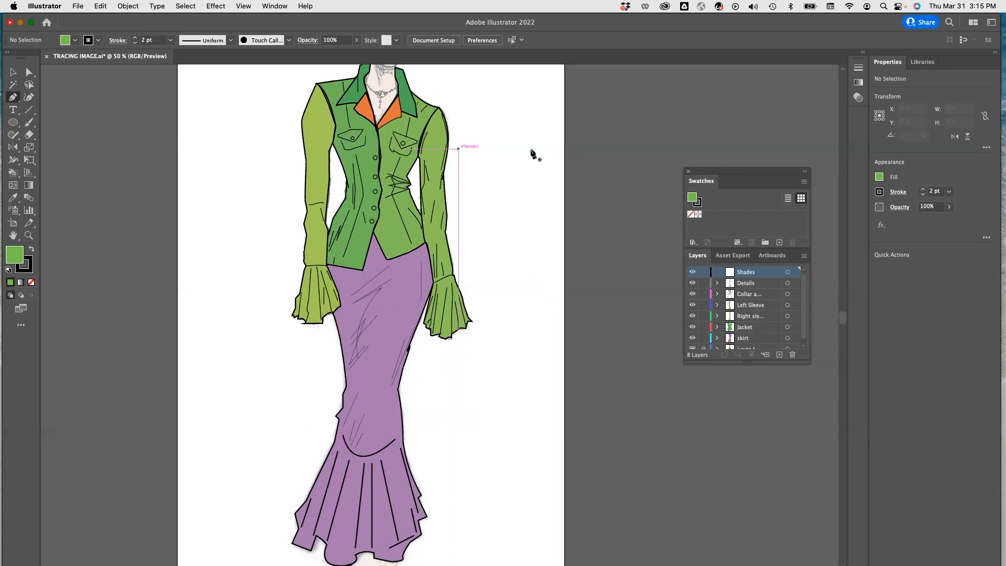
- Set the fill for new shading shapes to a dark green of about C 80, M 47, Y 98, K 56
left_click(879, 177)
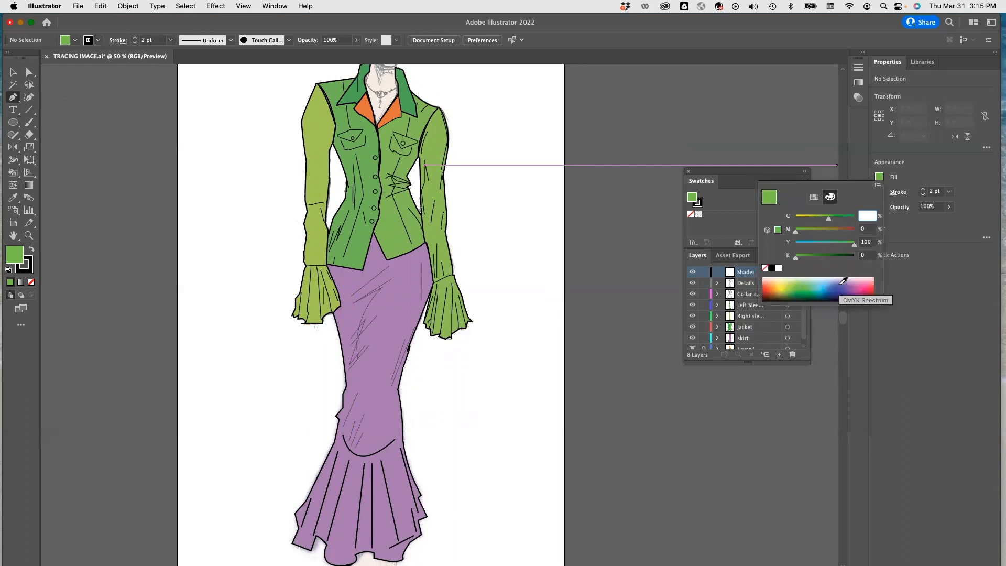
left_click(770, 297)
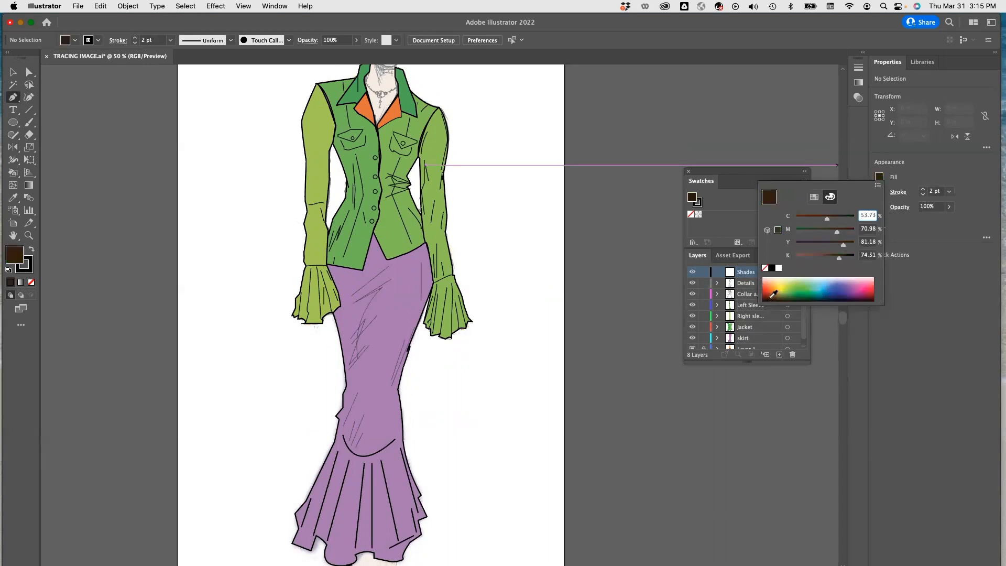
left_click(796, 294)
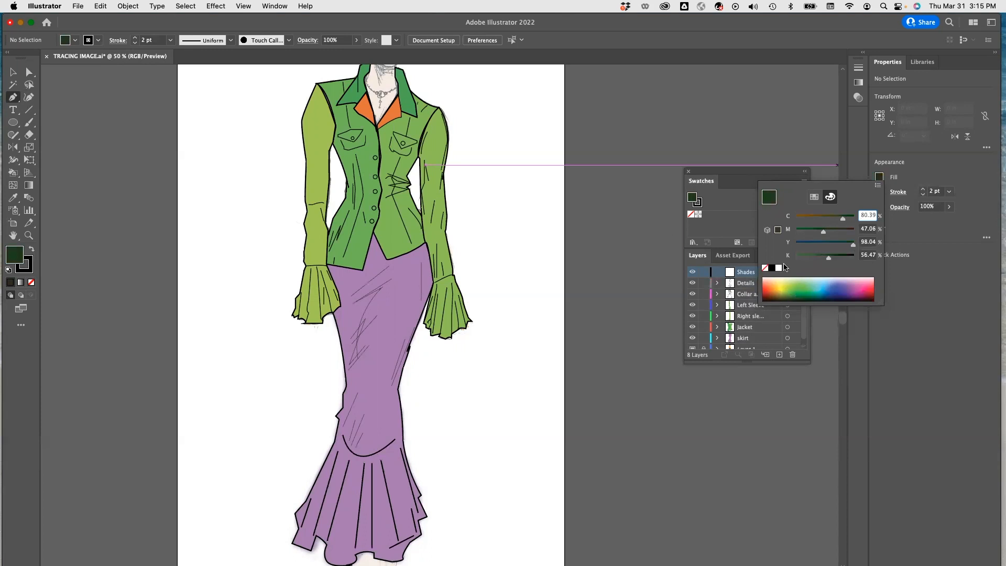
left_click(340, 151)
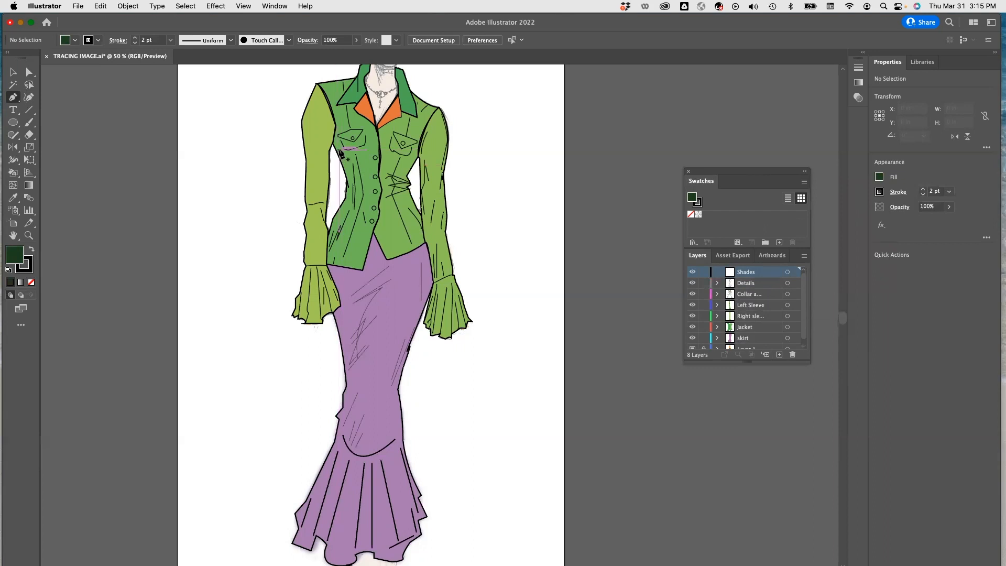
- Draw a closed triangular shading shape beneath the jacket's left-hand chest pocket, tapering down along the side seam
left_click(339, 152)
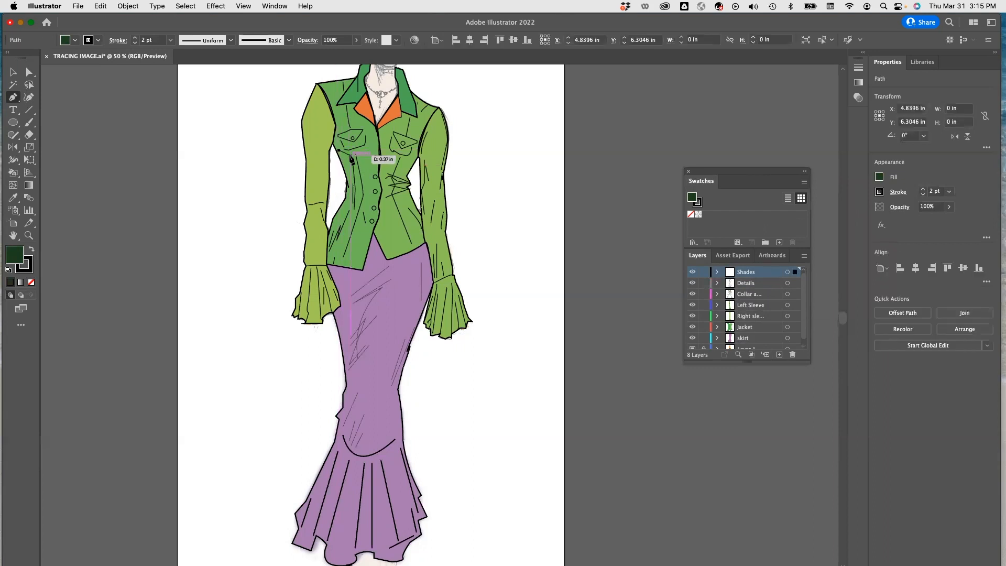
left_click(352, 154)
left_click_drag(352, 154, 357, 151)
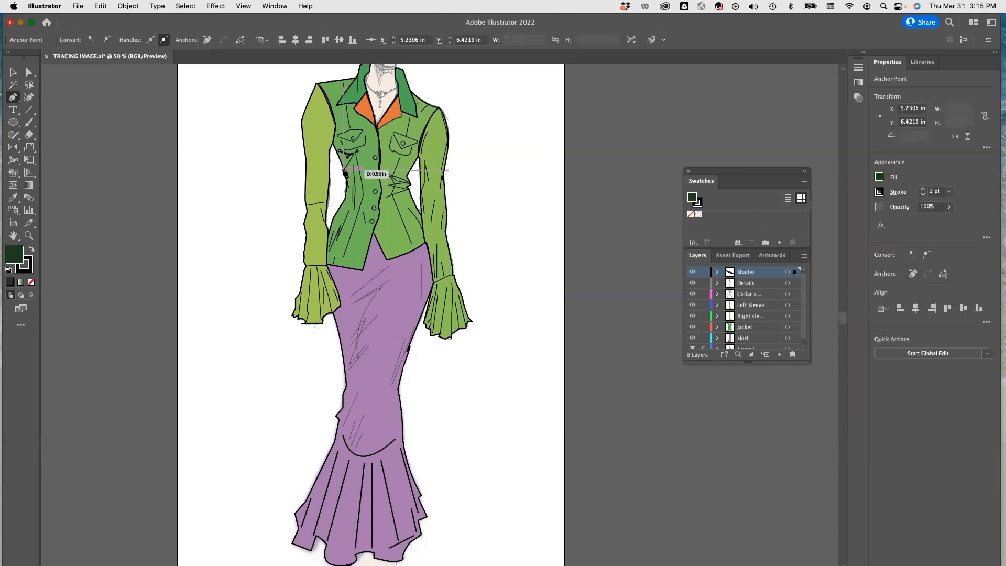
left_click(347, 164)
left_click(346, 173)
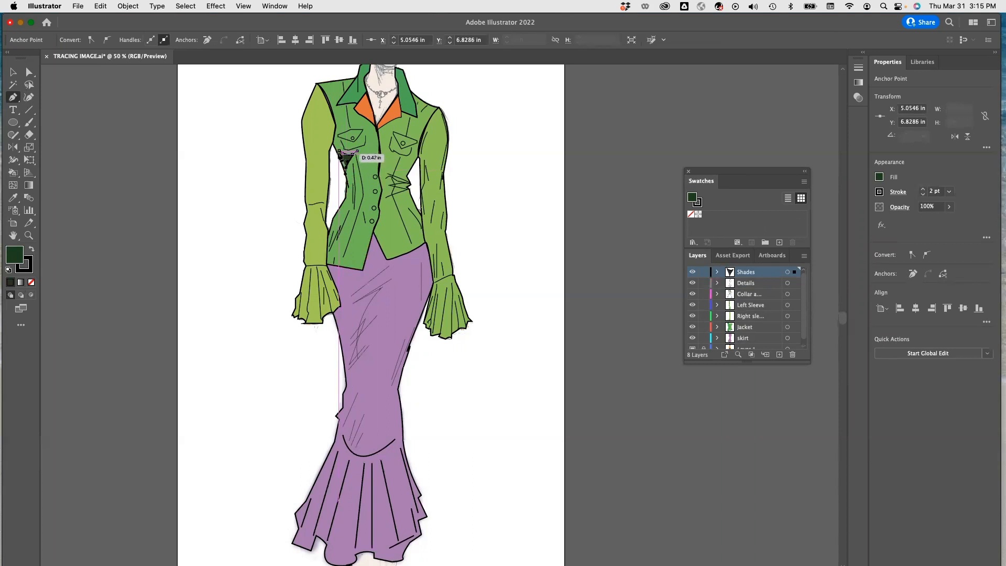
left_click(338, 150)
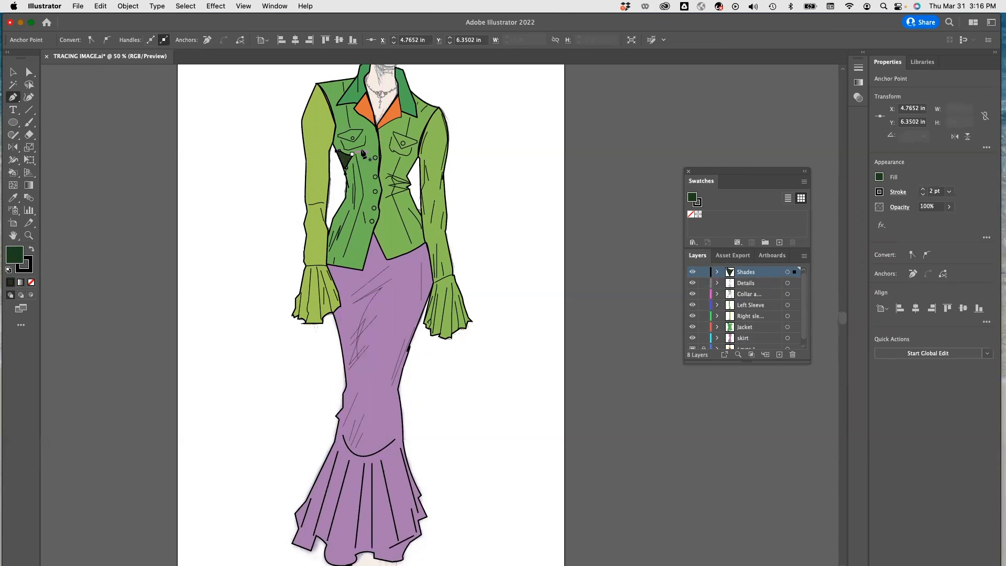
- Reduce the left-hand shading shape's opacity to 49% and set its stroke weight to 0.25 pt
left_click(948, 208)
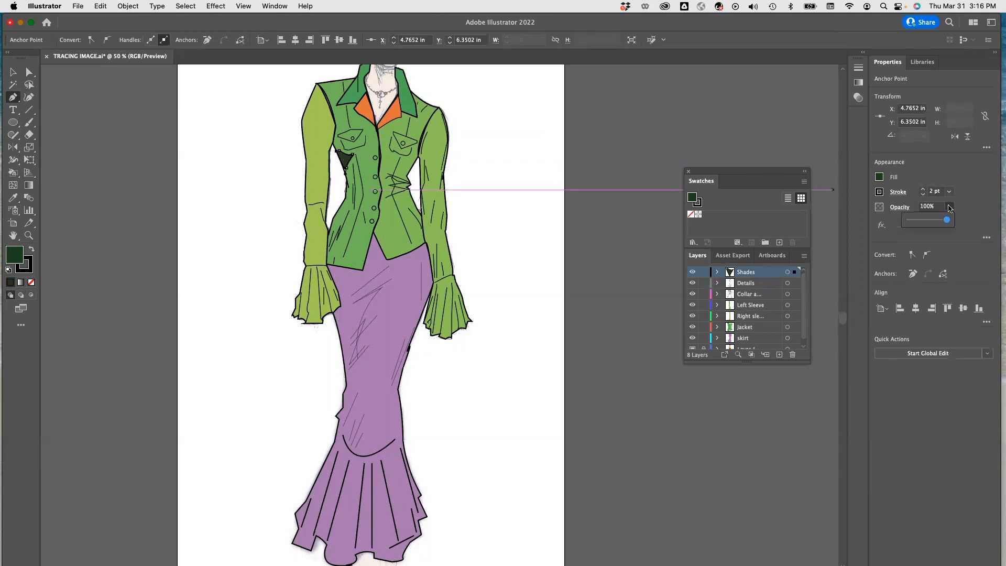
left_click_drag(947, 221, 928, 223)
left_click(949, 191)
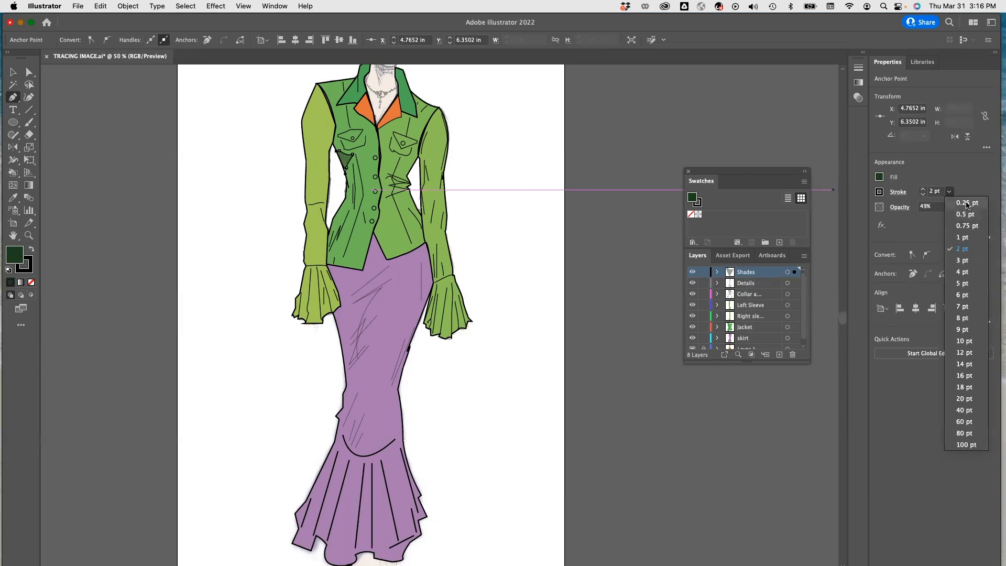
left_click(962, 204)
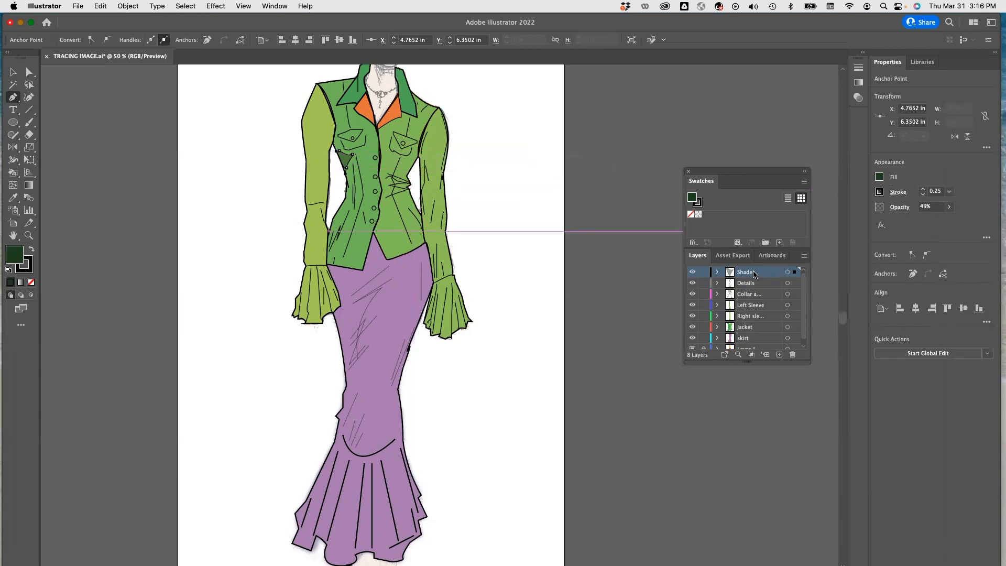
- Hide the Jacket layer and draw a matching triangular shading shape beneath the right-hand chest pocket
left_click(692, 326)
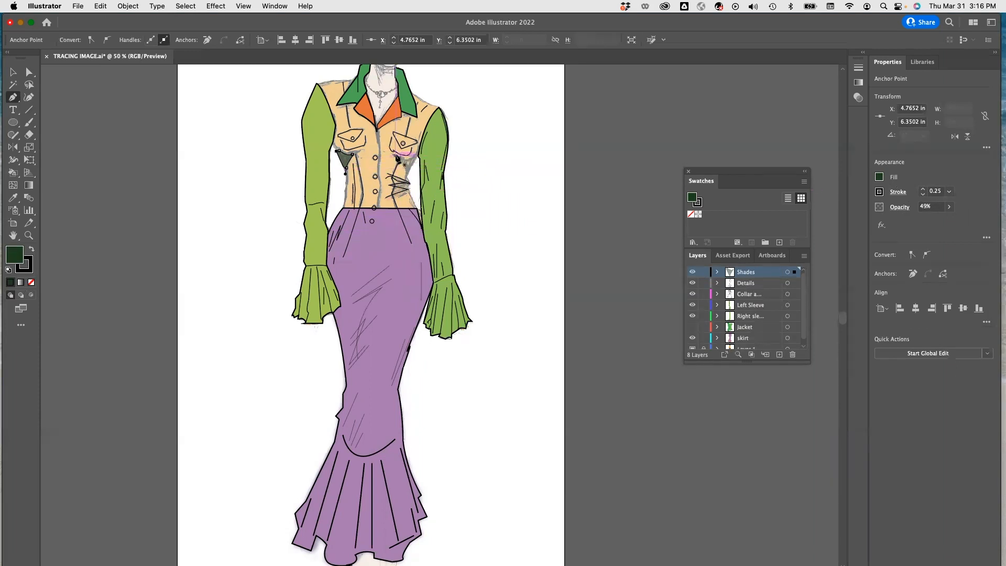
left_click(396, 156)
left_click_drag(417, 156, 433, 147)
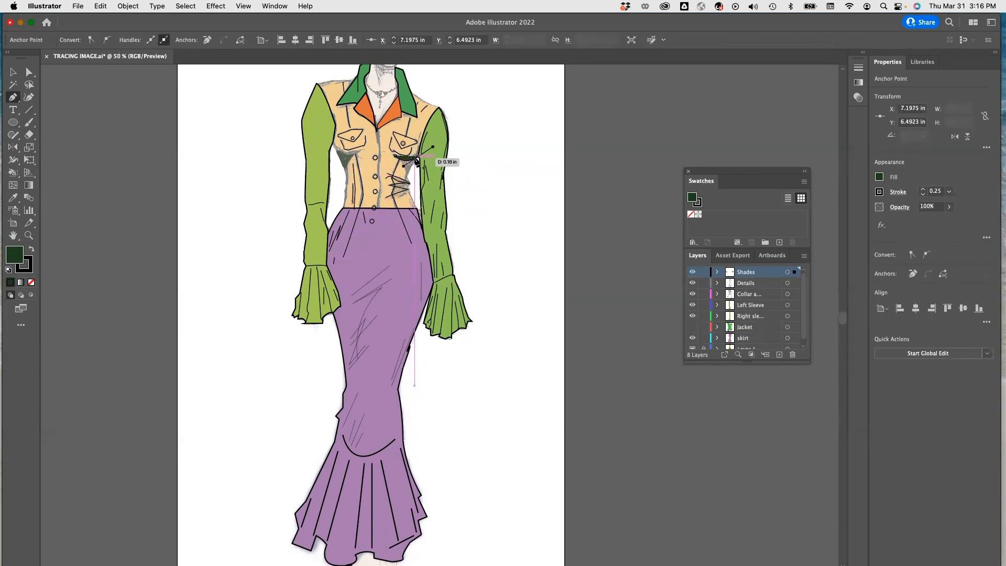
left_click(406, 179)
left_click(403, 167)
left_click(396, 156)
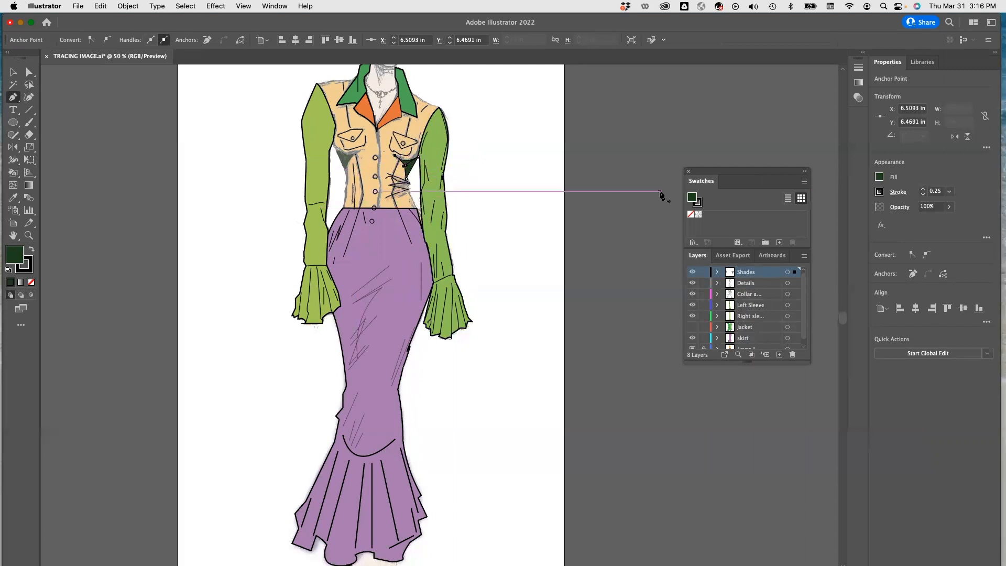
- Adjust the upper edge of the left-hand shading shape, show the Jacket layer again, and keep the stroke at 0.25 pt
left_click(29, 71)
left_click_drag(359, 153, 335, 147)
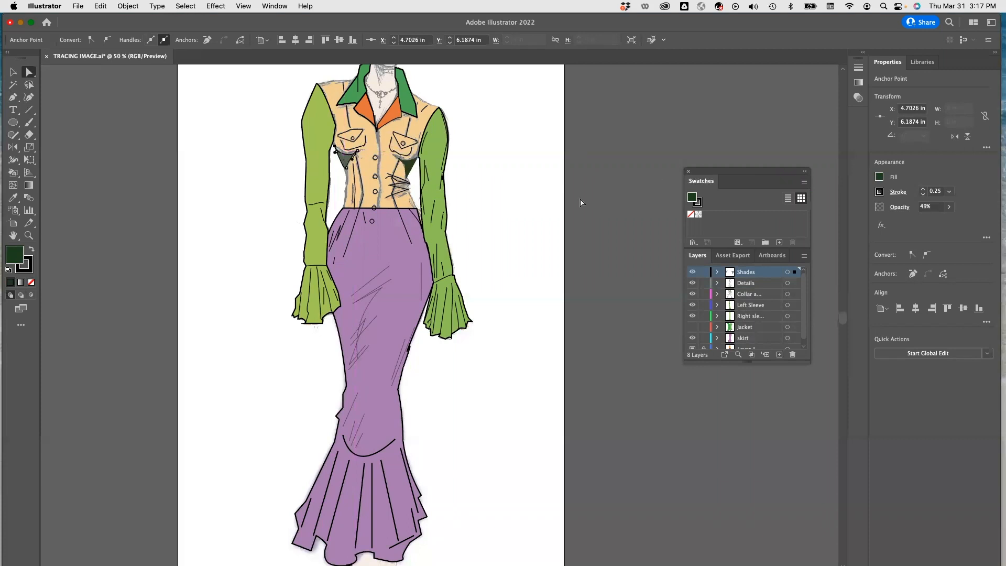
left_click(692, 327)
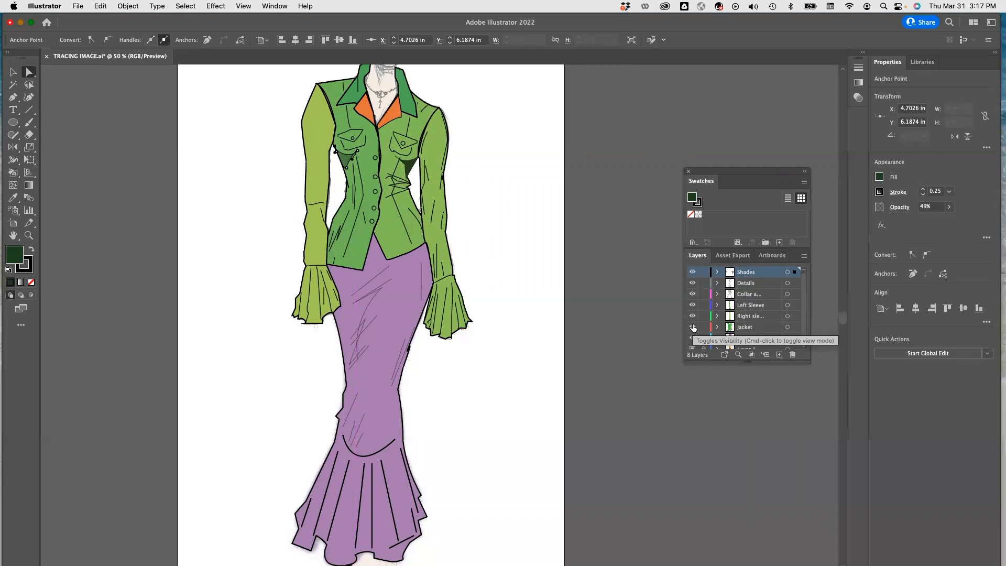
key("v")
left_click(949, 206)
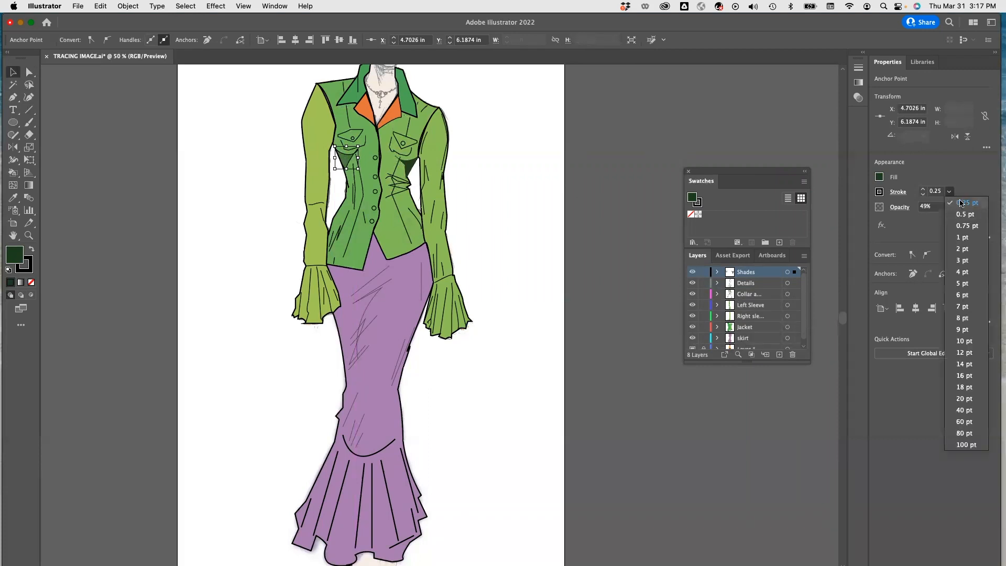
left_click(955, 204)
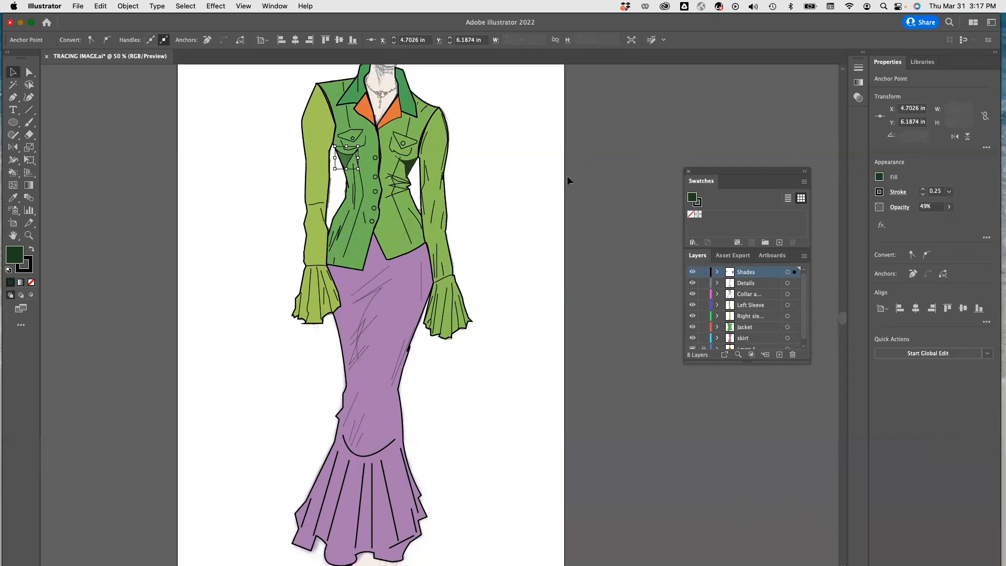
left_click(592, 153)
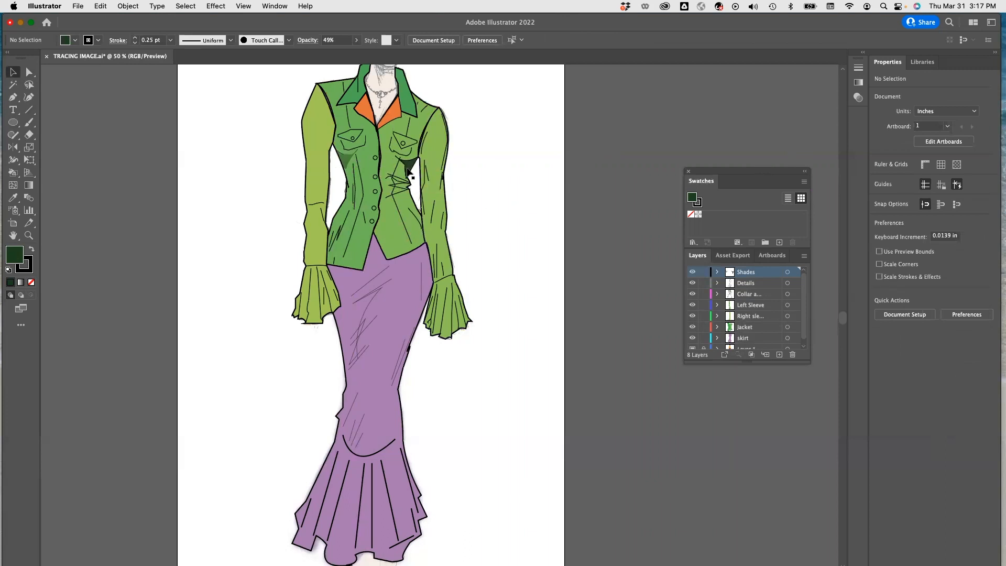
- Set the right-hand shading shape's opacity to 48%
left_click(409, 168)
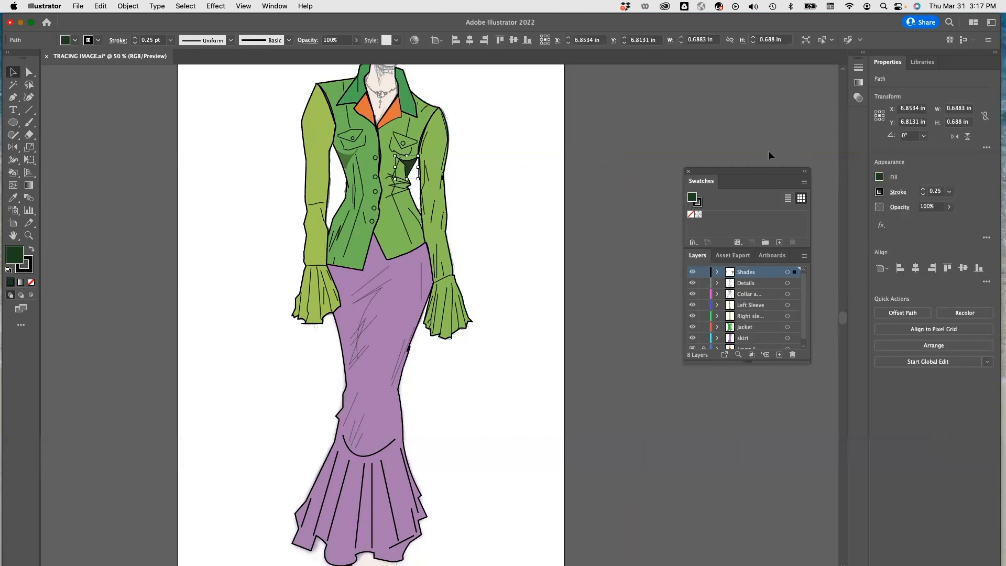
left_click(948, 206)
left_click_drag(948, 219, 925, 224)
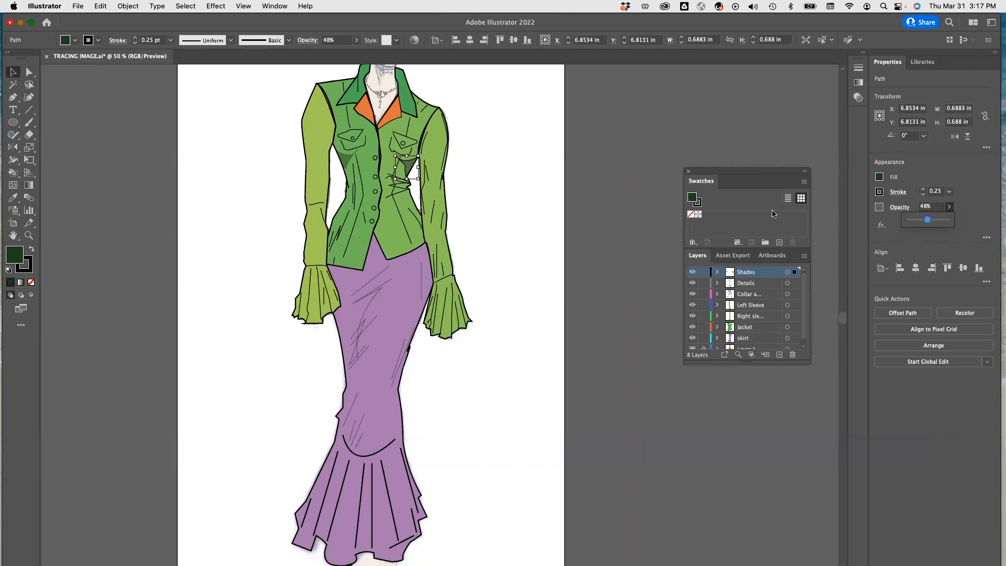
left_click(628, 183)
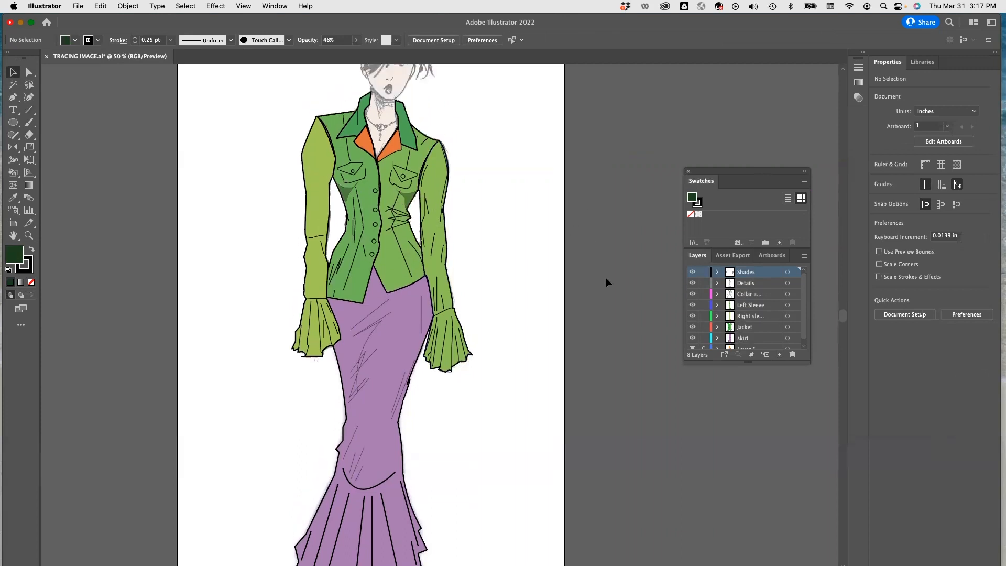
- Hide the original sketch layer to view the finished garment alone, and show it again
key("super+minus")
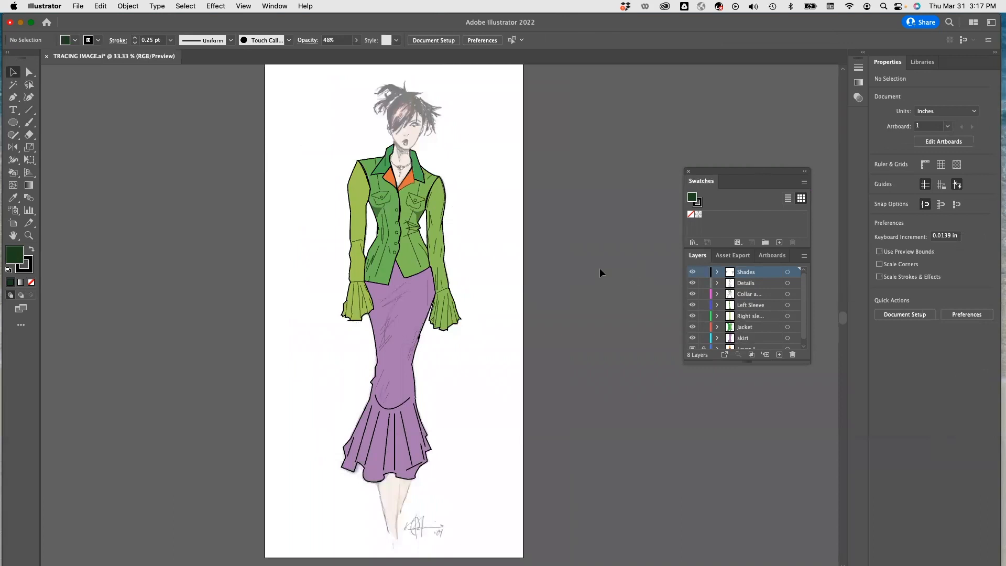
left_click(692, 349)
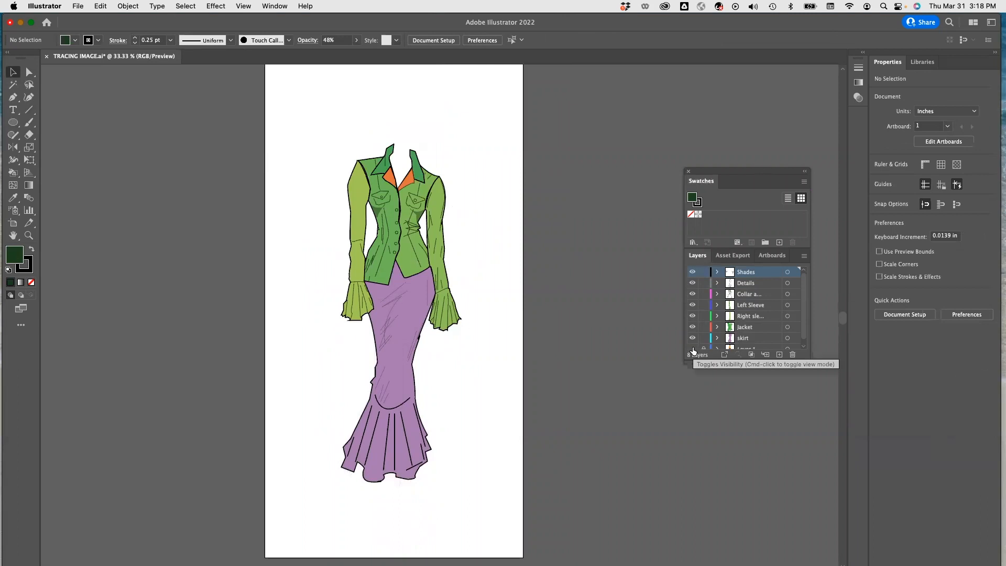
left_click(692, 350)
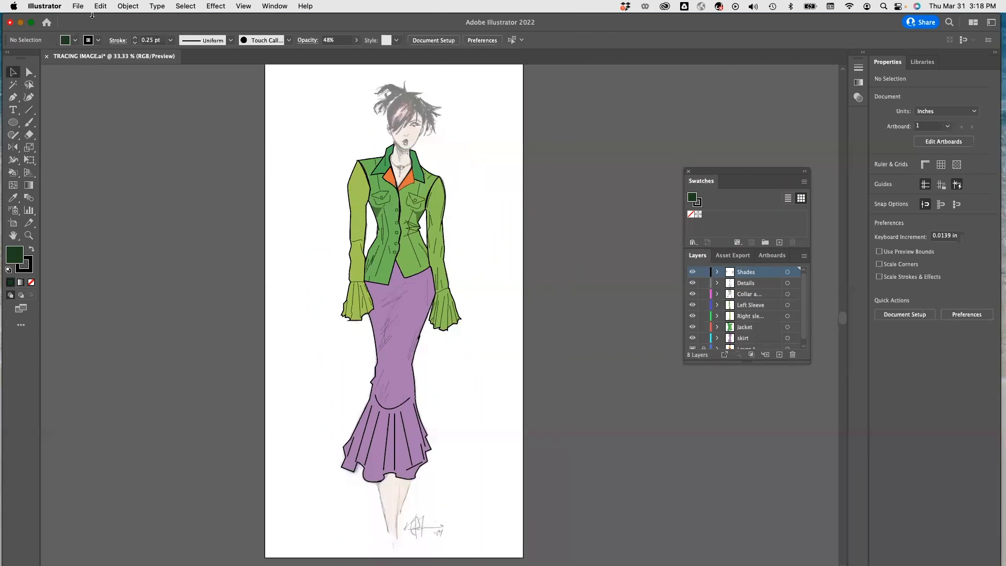
- Save the document as Exercise 17 Tracing Exercise.ai in the Illustrator Exercises folder, in Adobe Illustrator format
left_click(78, 6)
left_click(99, 120)
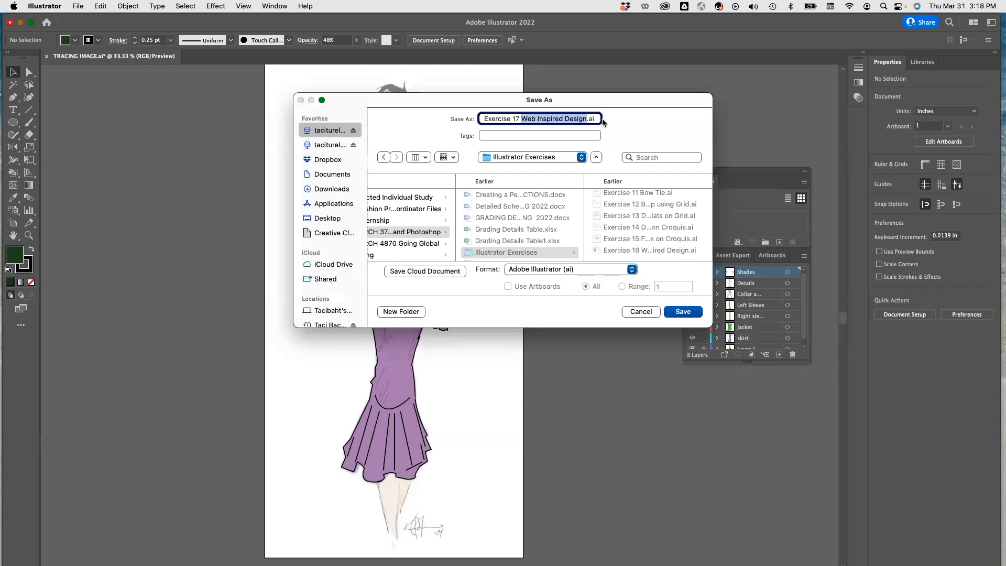
type("Tracing Exercise.ai")
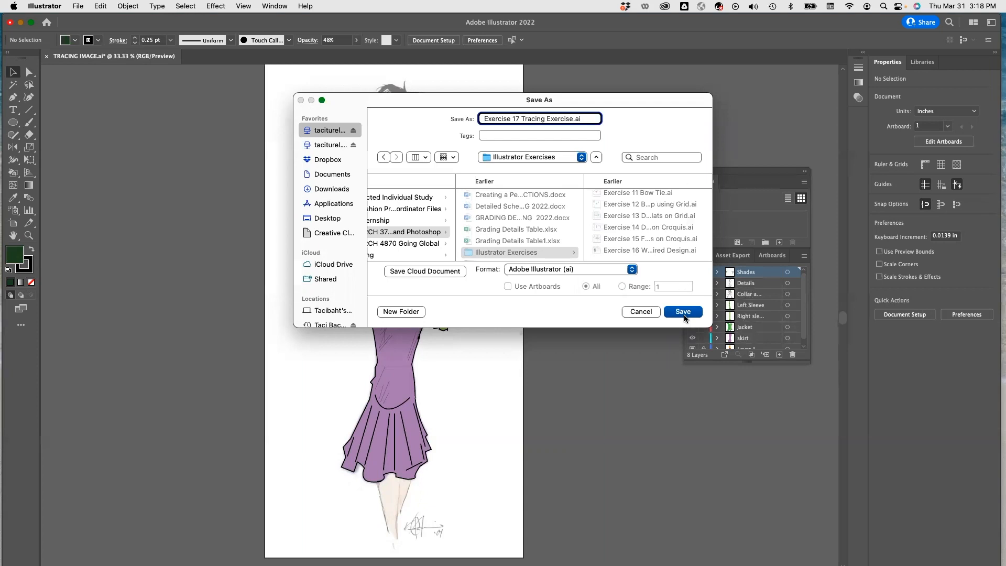
left_click(683, 312)
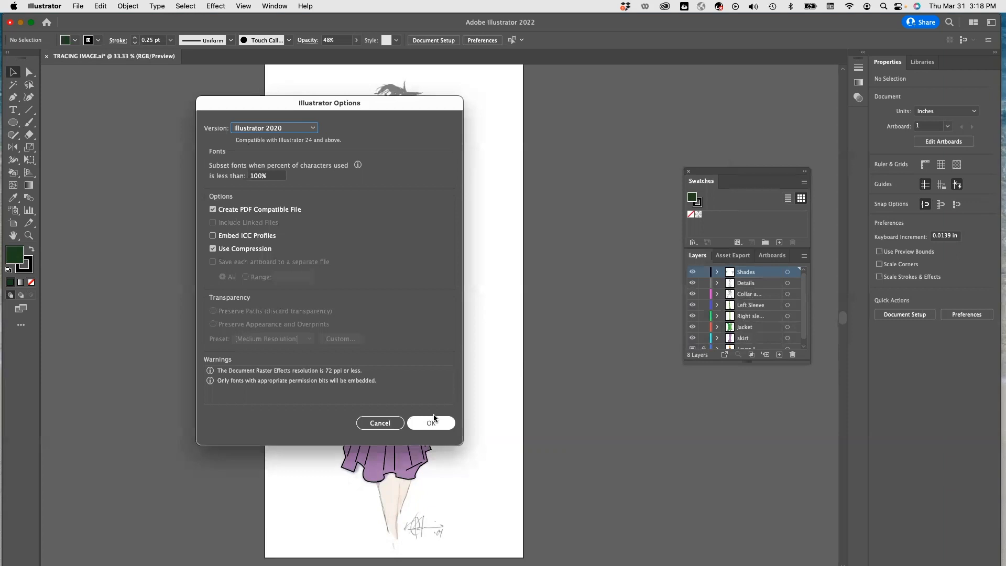